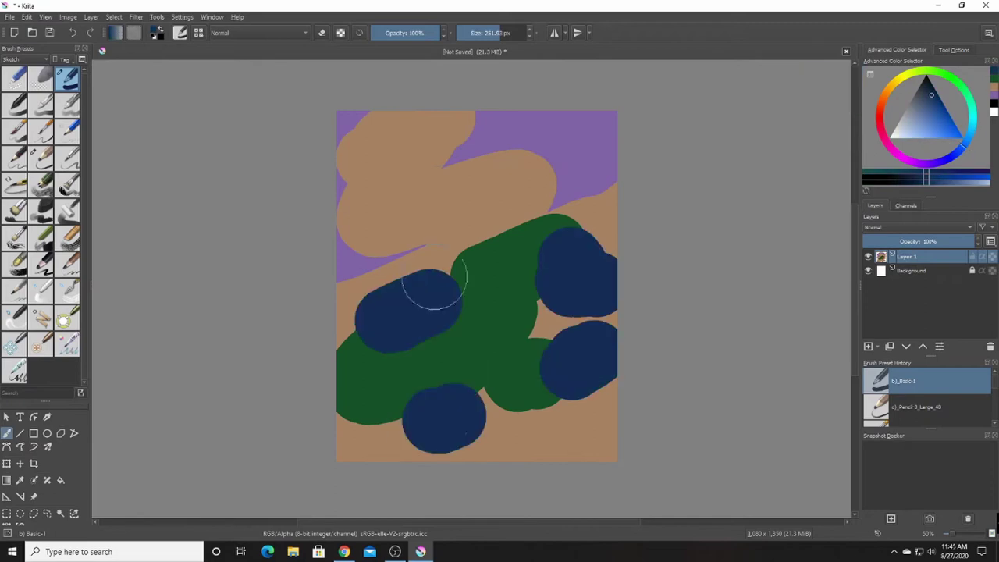
- Blend the purple, tan, green and navy background blocks on Layer 1 with Blender Blur
mouse_move(578, 250)
mouse_down()
mouse_move(413, 279)
mouse_move(397, 273)
mouse_move(356, 290)
mouse_move(359, 331)
mouse_move(486, 319)
mouse_move(583, 341)
mouse_move(616, 442)
mouse_move(527, 344)
mouse_move(411, 296)
mouse_move(382, 339)
mouse_move(482, 430)
mouse_move(468, 299)
mouse_move(542, 232)
mouse_move(576, 368)
mouse_move(500, 453)
mouse_move(517, 424)
mouse_up()
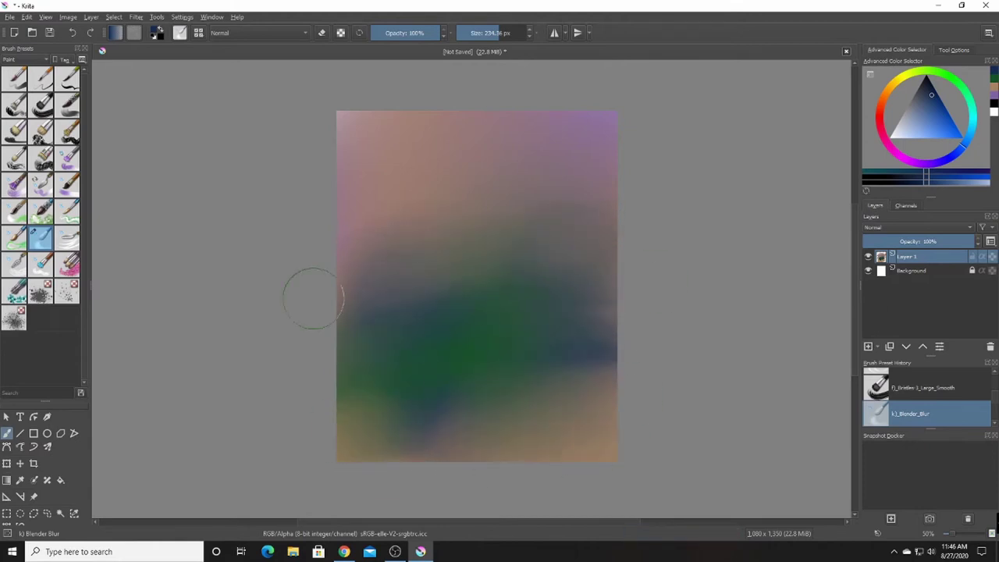
- Add a new layer and set up a large Pencil-3 Large 4B sketch brush
click(868, 346)
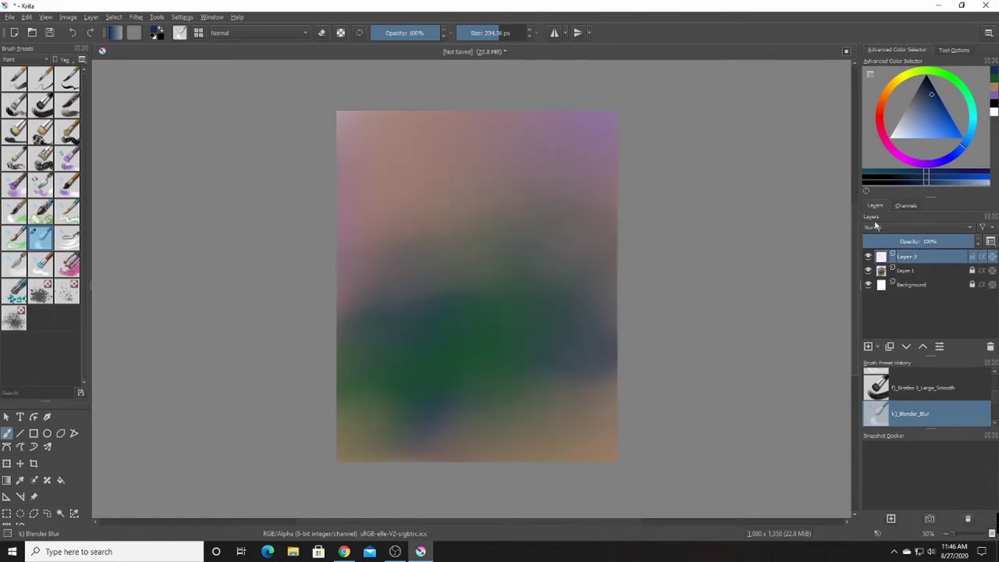
click(41, 157)
click(932, 119)
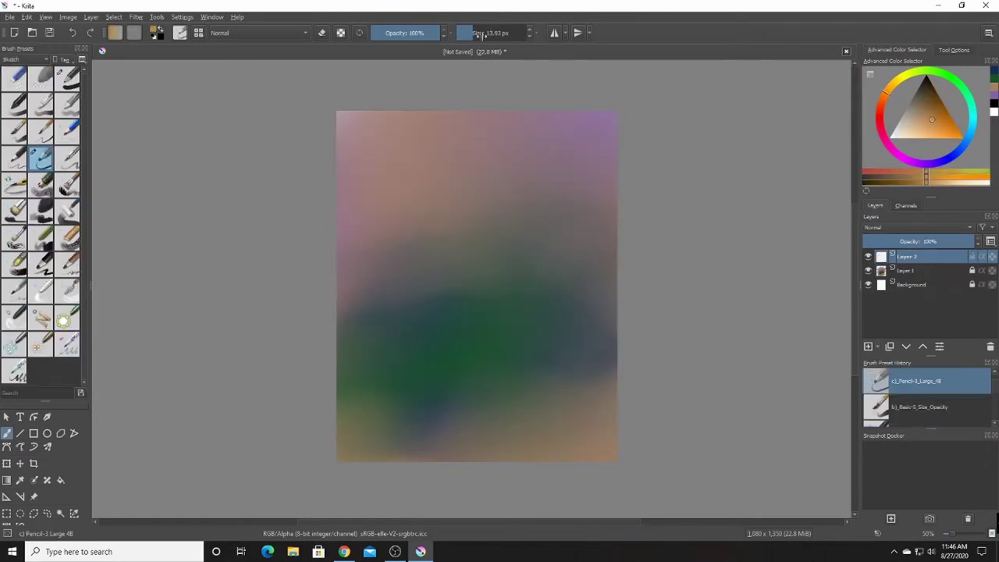
mouse_move(453, 174)
mouse_down()
mouse_move(498, 173)
mouse_move(434, 248)
mouse_move(420, 351)
mouse_move(442, 414)
mouse_move(556, 404)
mouse_up()
- Paint a solid orange pear-shaped body and erase the bump on its top right
drag(468, 160, 519, 223)
mouse_move(441, 203)
mouse_down()
mouse_move(485, 336)
mouse_move(525, 297)
mouse_up()
drag(425, 320, 431, 394)
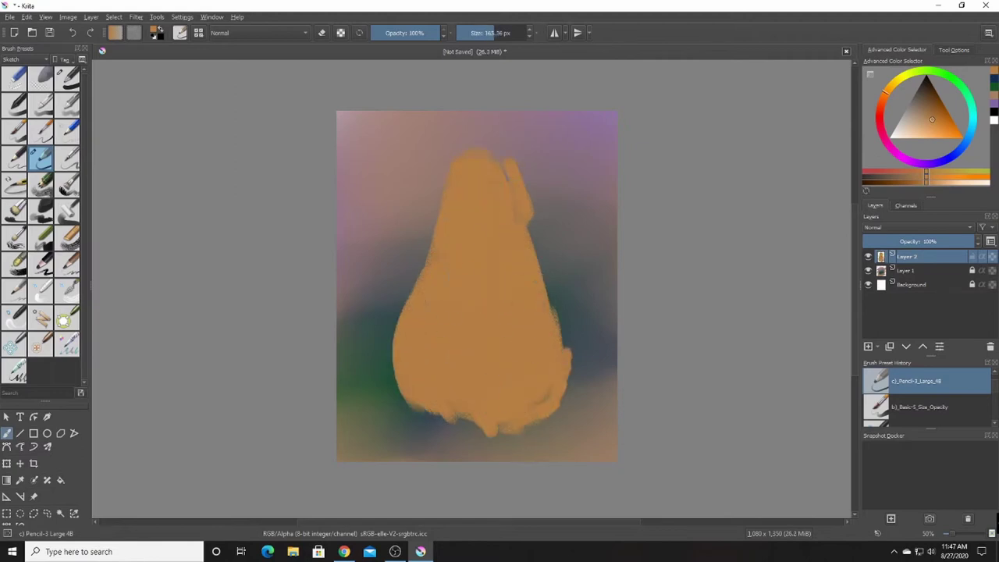
key(bracketleft)
key(bracketleft)
key(bracketleft)
key(e)
drag(524, 166, 521, 215)
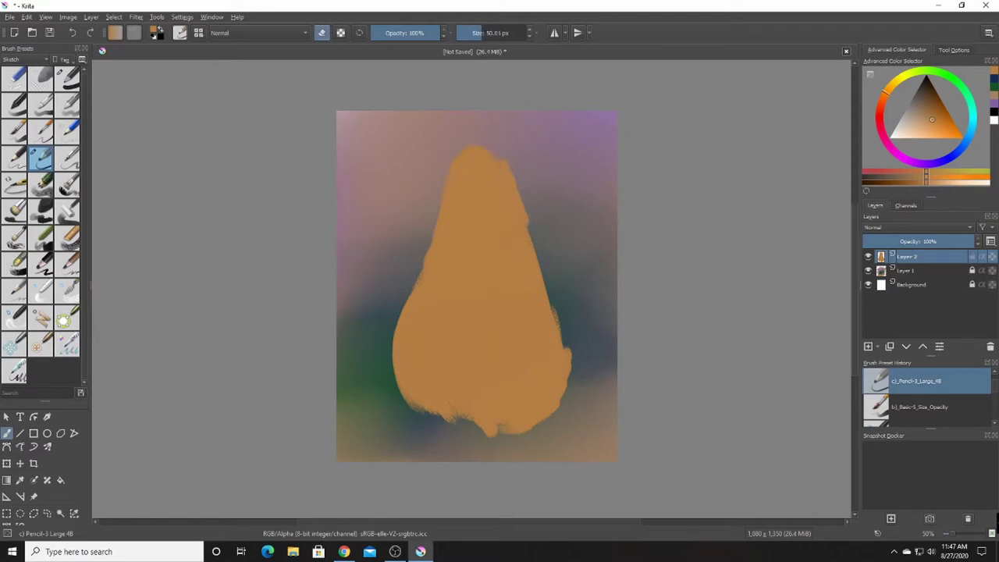
- Check the silhouette in mirror view and smooth the body's left edge
key(m)
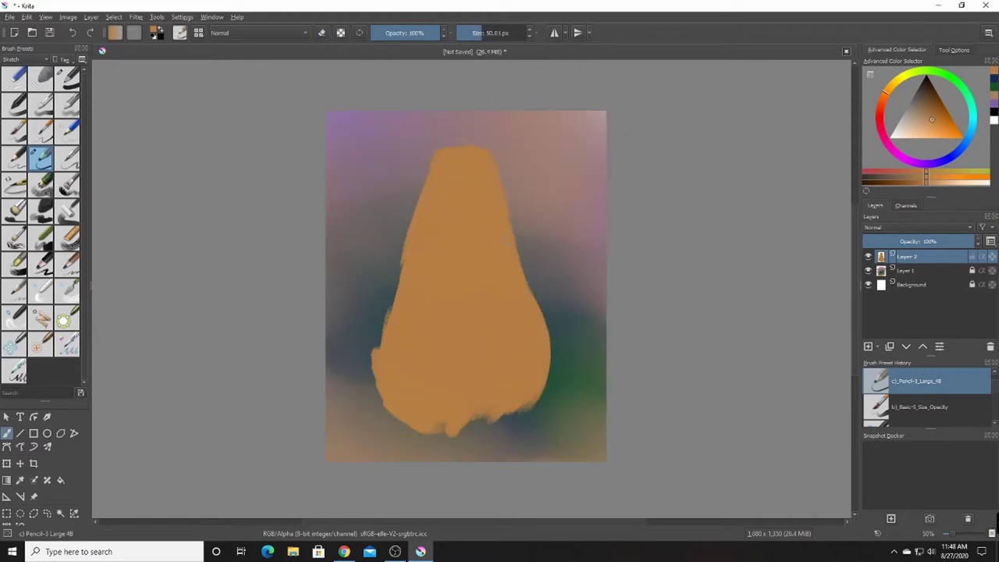
drag(415, 168, 382, 344)
key(m)
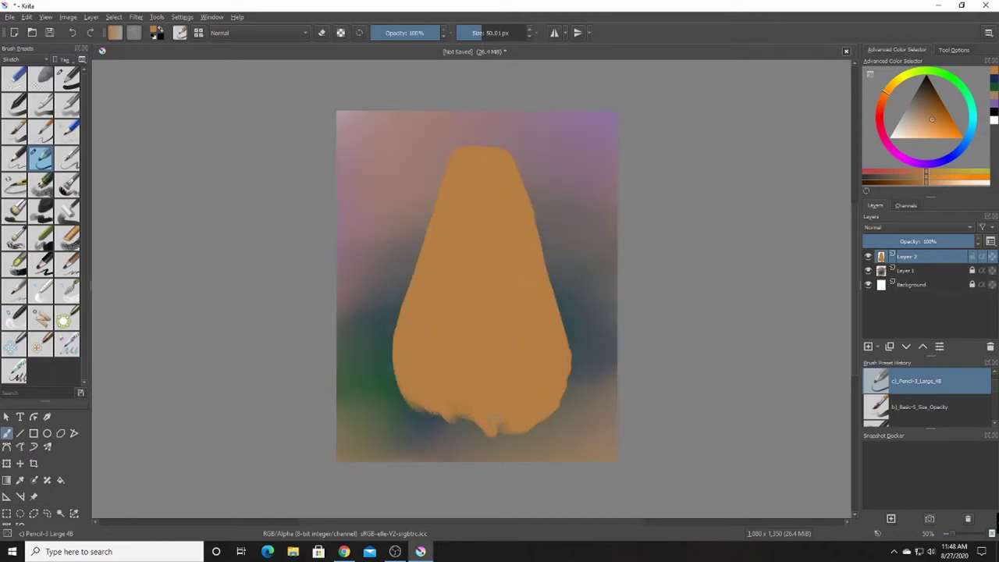
click(970, 128)
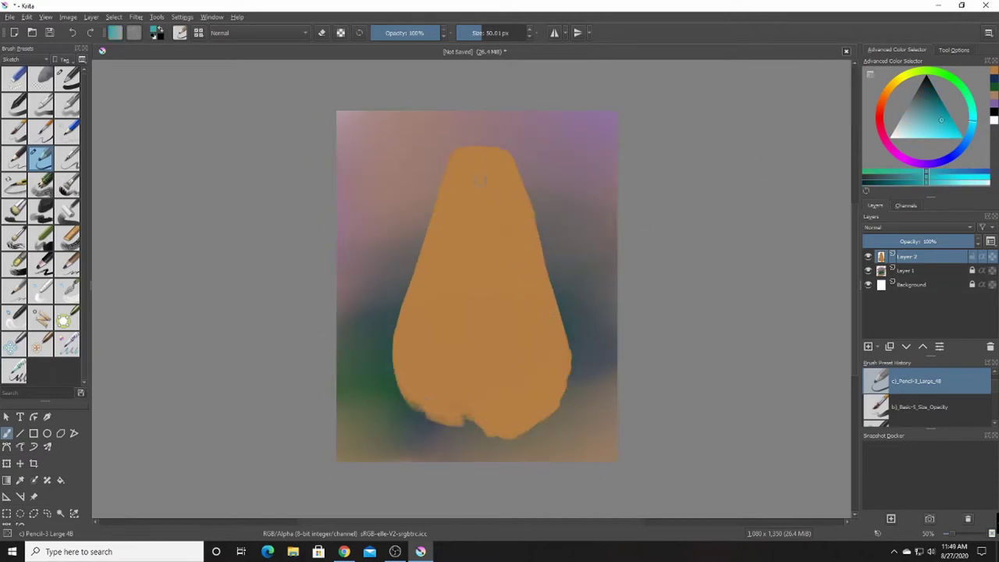
- Paint pale cyan highlights on the teal crown and pale cheek marks below it
click(906, 134)
drag(485, 164, 514, 156)
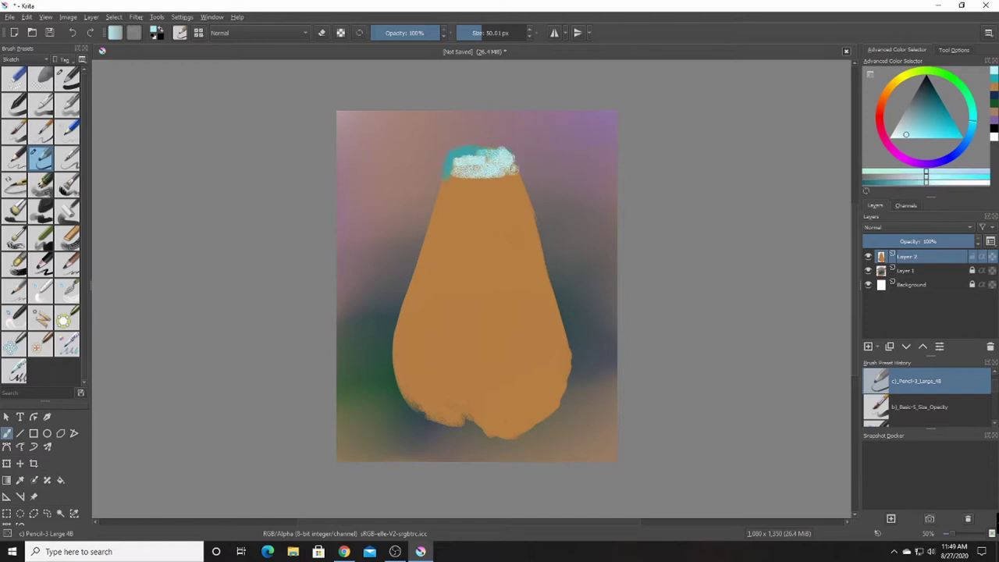
mouse_move(492, 201)
mouse_down()
mouse_move(506, 225)
mouse_move(460, 228)
mouse_move(466, 221)
mouse_move(527, 244)
mouse_up()
- Fill the upper body and breast with magenta using a larger brush
click(895, 150)
click(940, 127)
drag(415, 292, 504, 329)
drag(527, 242, 507, 336)
drag(469, 226, 425, 312)
drag(499, 226, 531, 425)
- Paint the lower body blue and prepare a small dark brush for the eyes
click(973, 139)
click(948, 135)
drag(464, 347, 457, 410)
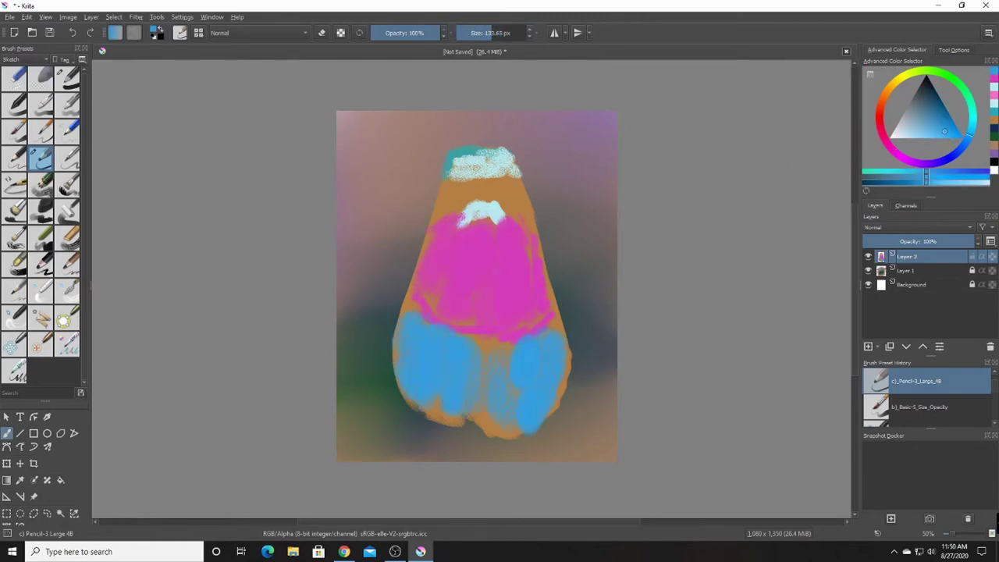
drag(925, 129, 928, 85)
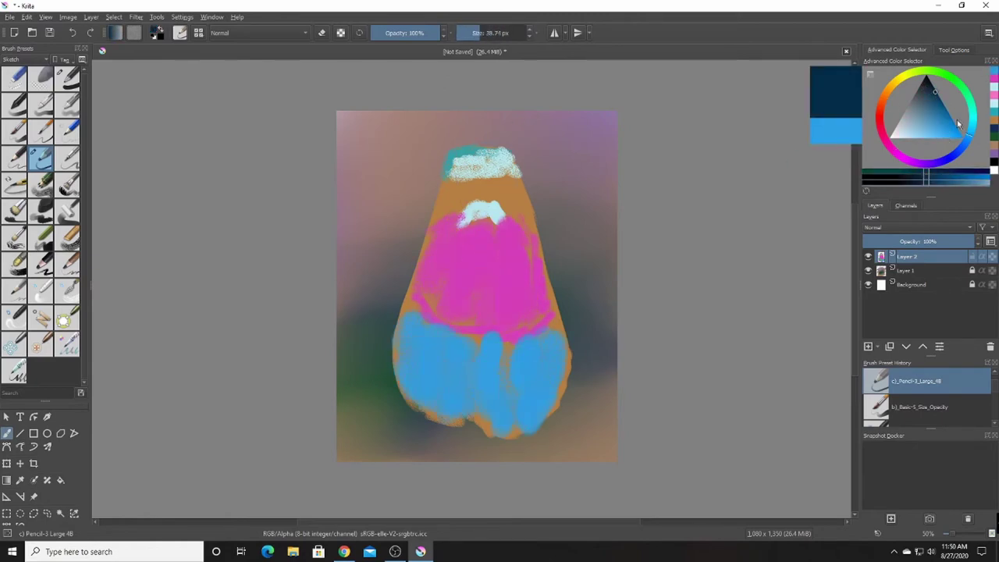
drag(477, 34, 473, 34)
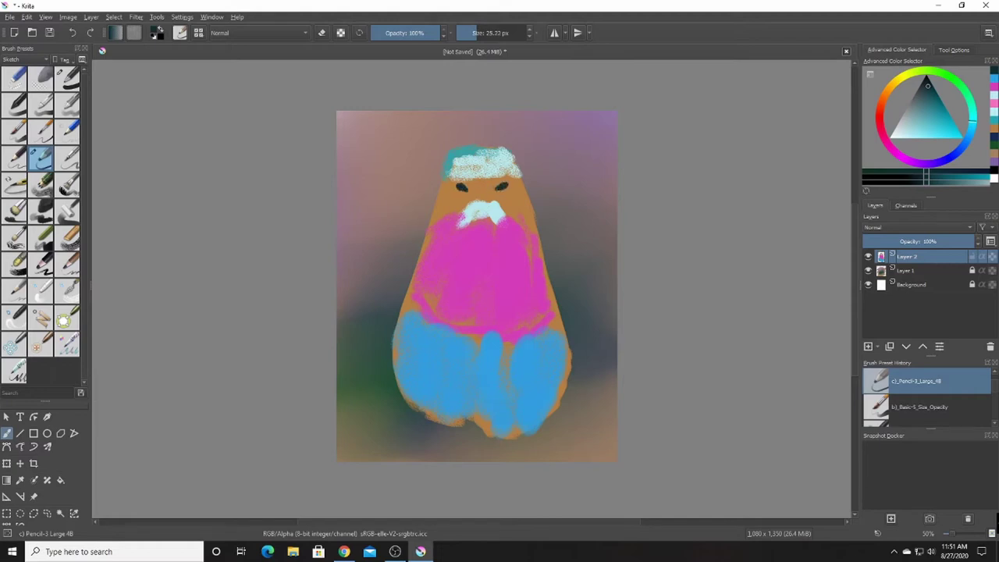
- Add a pale stroke beside the right eye and pick dark teal for the beak
ctrl+click(446, 207)
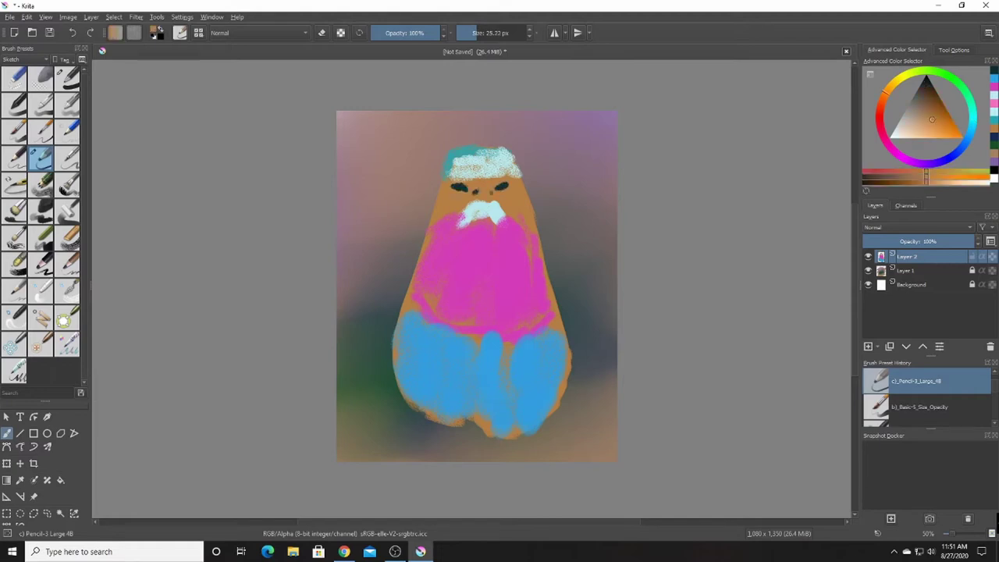
ctrl+click(477, 190)
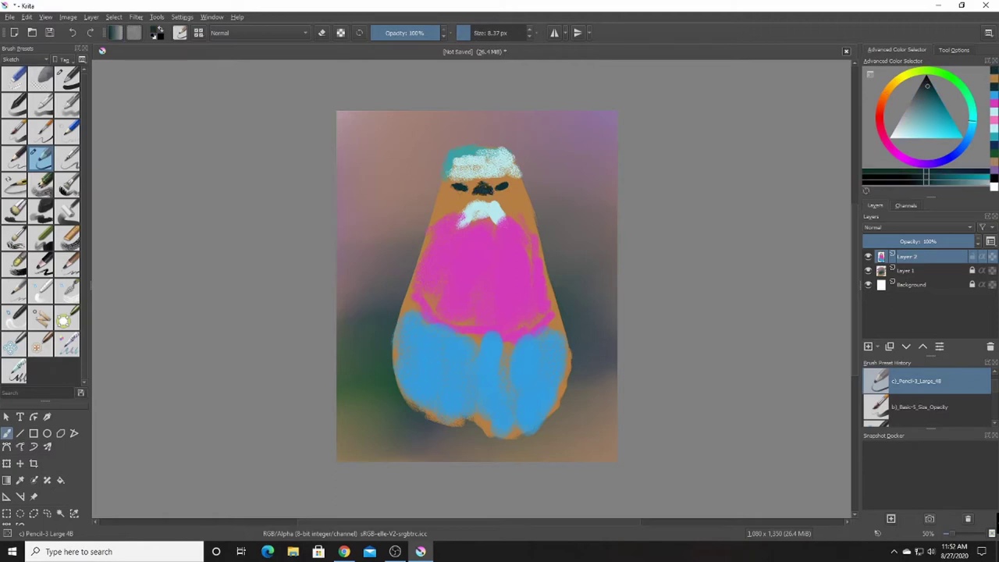
ctrl+click(601, 451)
ctrl+click(482, 164)
drag(487, 185, 513, 178)
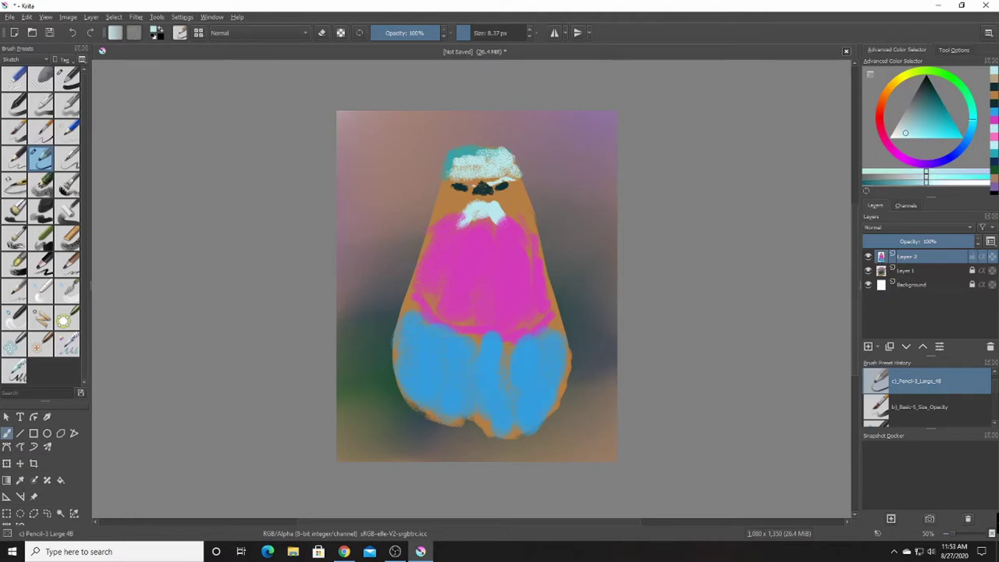
key(x)
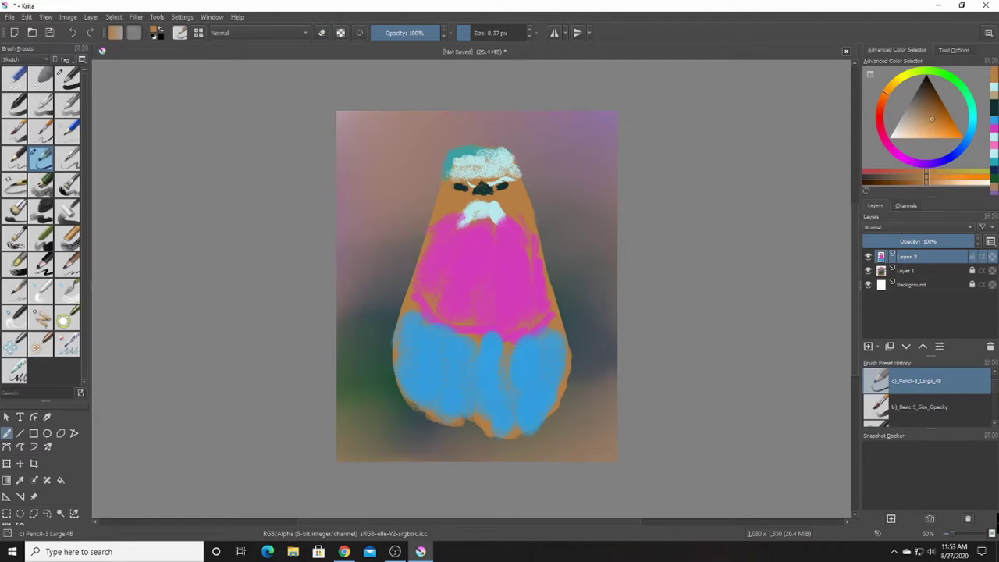
ctrl+click(508, 184)
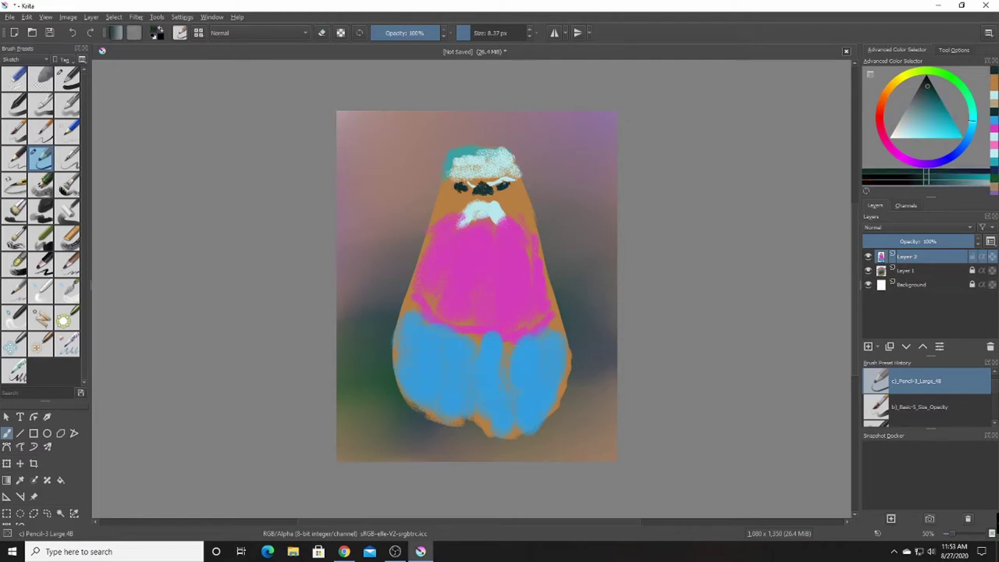
key(m)
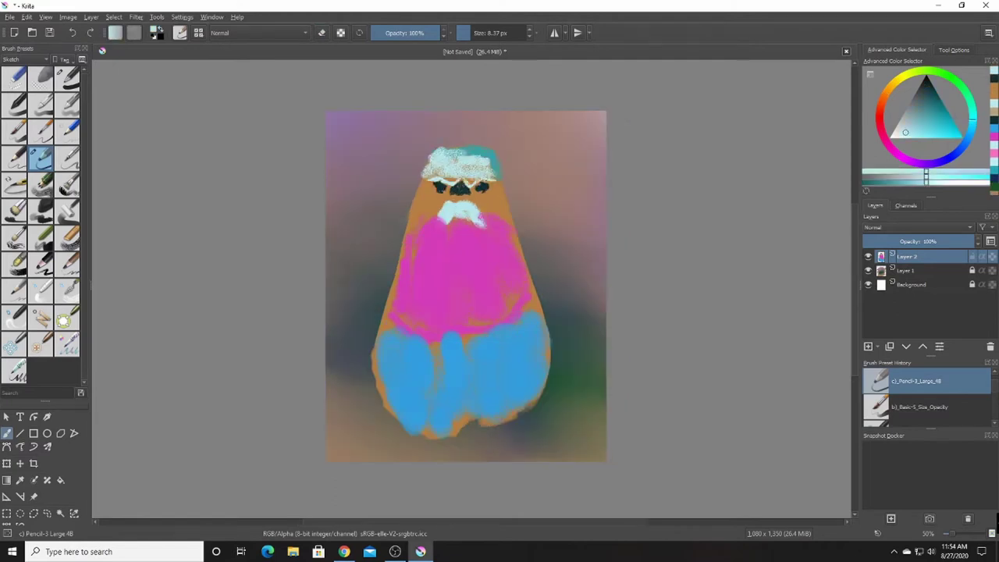
key(e)
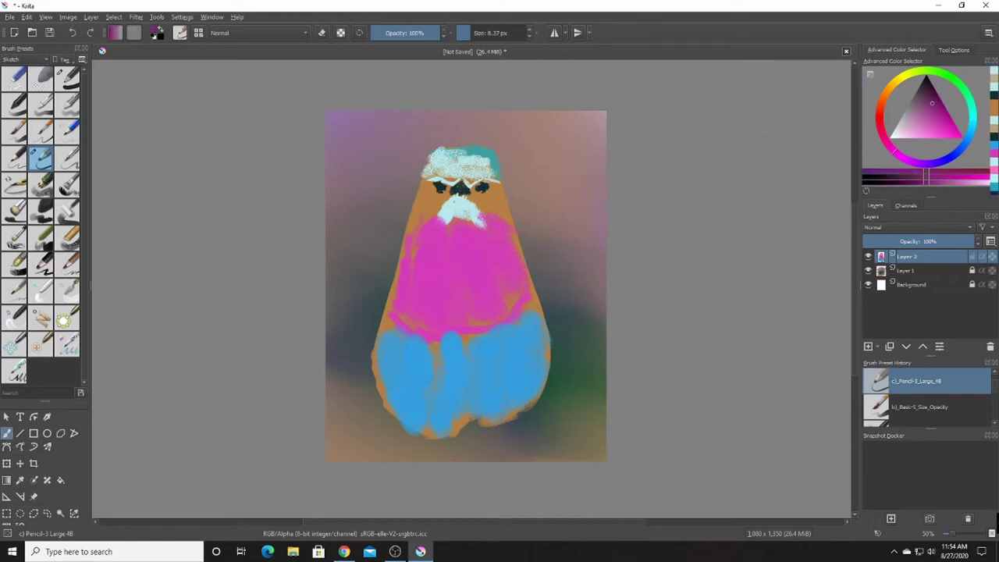
- Dab dark spots on the magenta breast and paint a dark teal band above the blue
click(453, 258)
click(474, 341)
drag(530, 314, 384, 332)
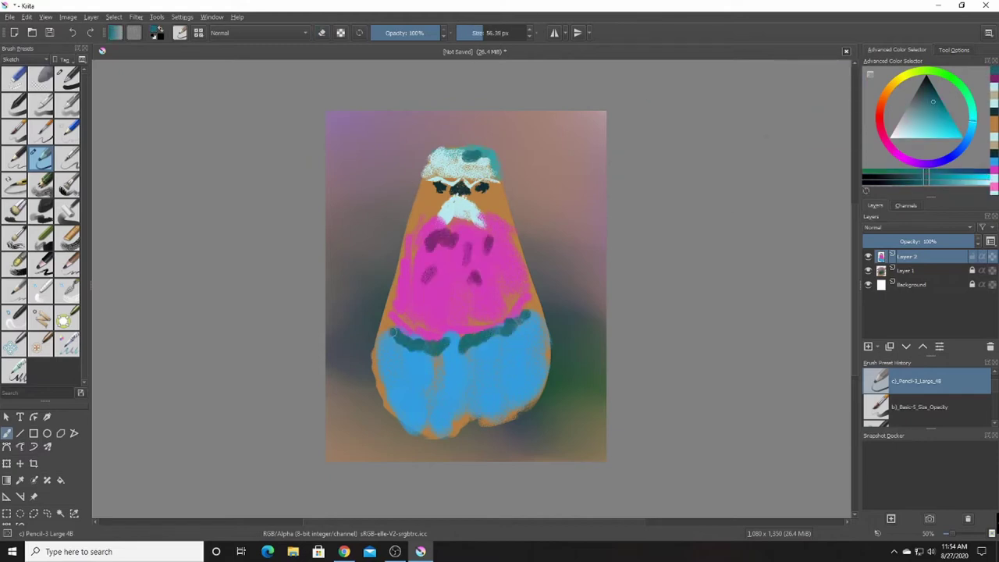
ctrl+click(492, 195)
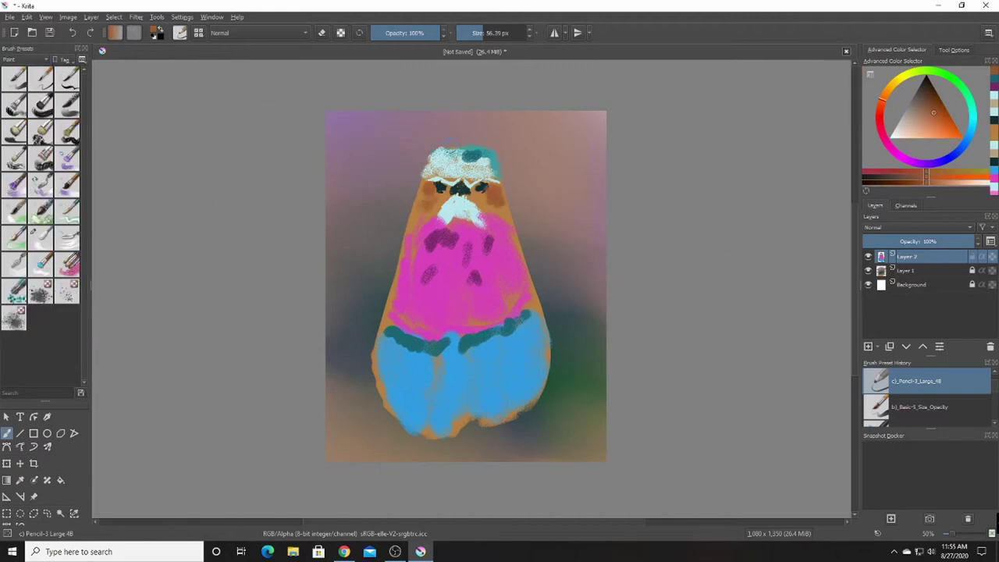
- Switch to the Bristles-3 Large Smooth brush and blend teal into the crown
click(41, 103)
ctrl+click(469, 168)
mouse_move(469, 156)
mouse_down()
mouse_move(480, 170)
mouse_move(473, 152)
mouse_move(453, 152)
mouse_move(492, 144)
mouse_move(481, 180)
mouse_move(471, 149)
mouse_move(449, 175)
mouse_up()
key(m)
ctrl+click(496, 180)
ctrl+click(508, 165)
ctrl+click(468, 152)
ctrl+click(480, 156)
ctrl+click(492, 167)
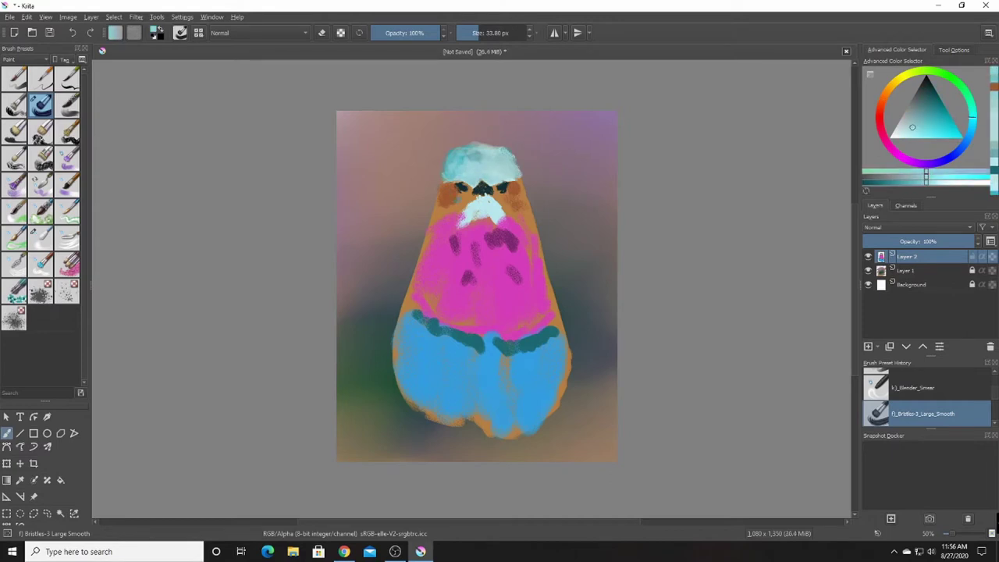
- Sample orange and other face tones, checking the bird in mirror view
ctrl+click(470, 201)
ctrl+click(502, 174)
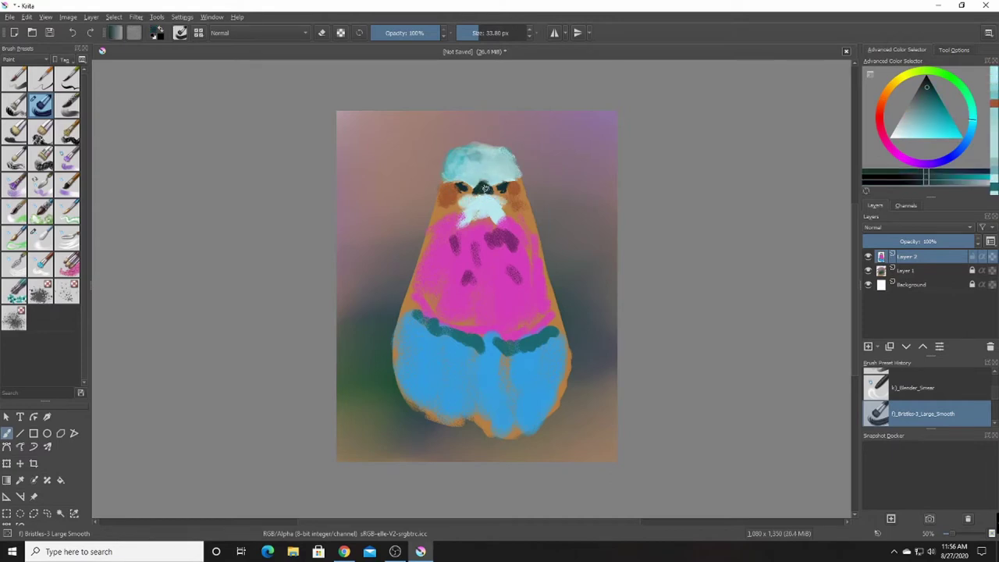
ctrl+click(496, 180)
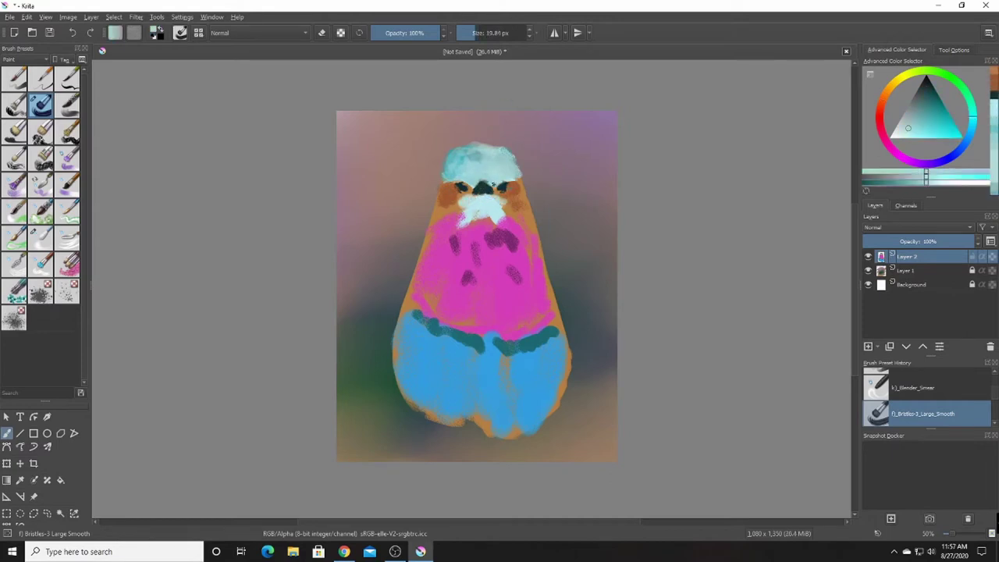
ctrl+click(511, 181)
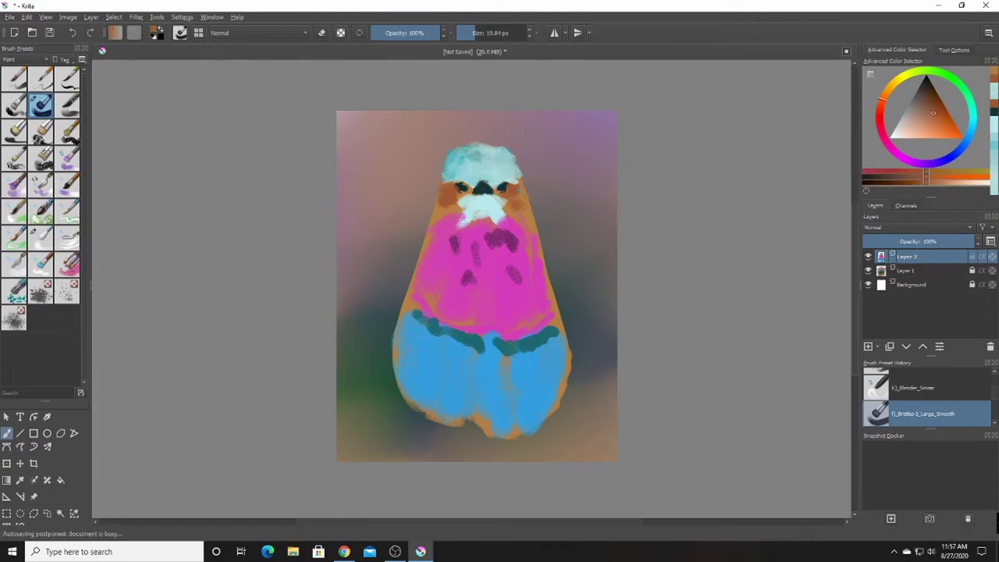
key(m)
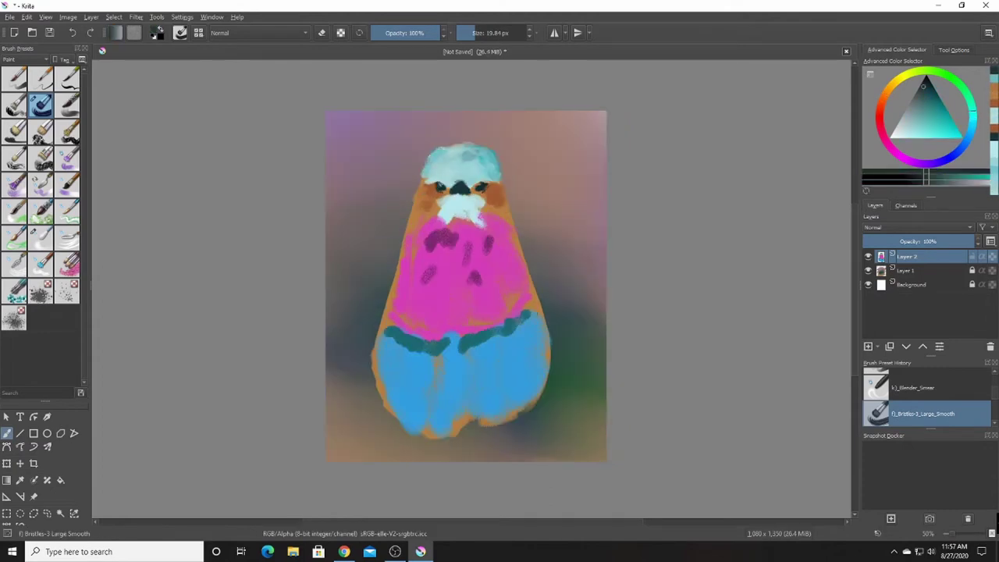
key(m)
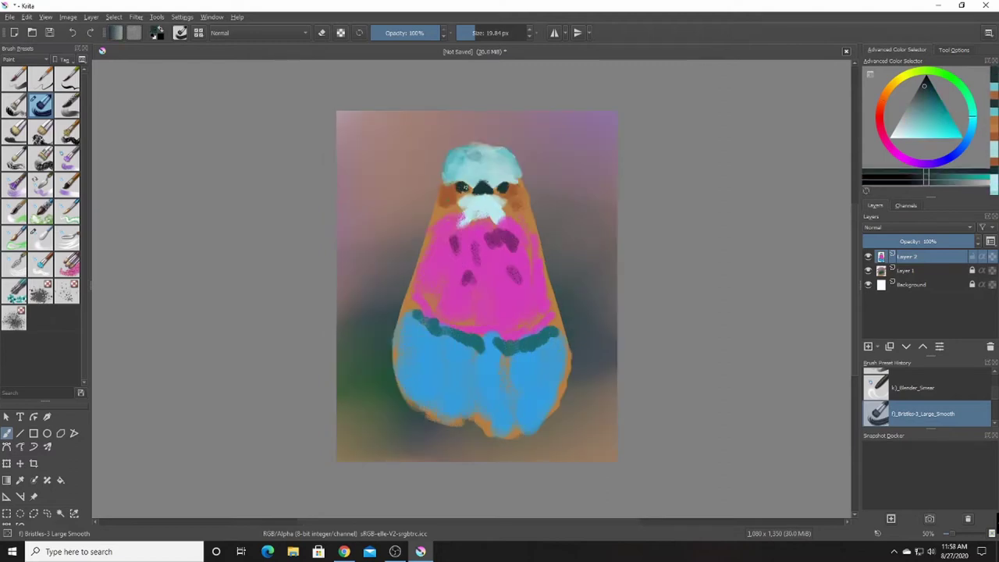
ctrl+click(467, 189)
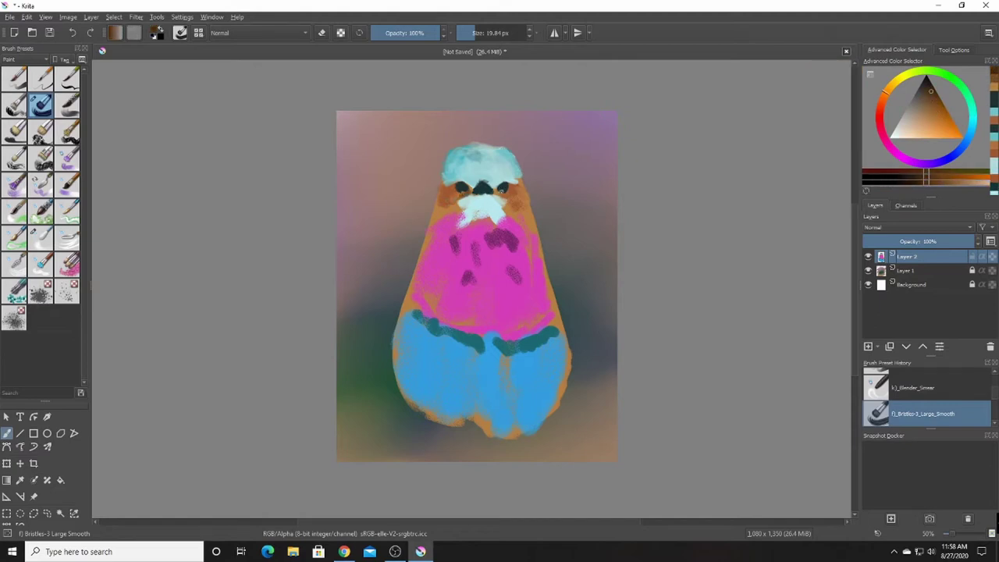
- Paint dark purple strokes across the top of the chest
key(m)
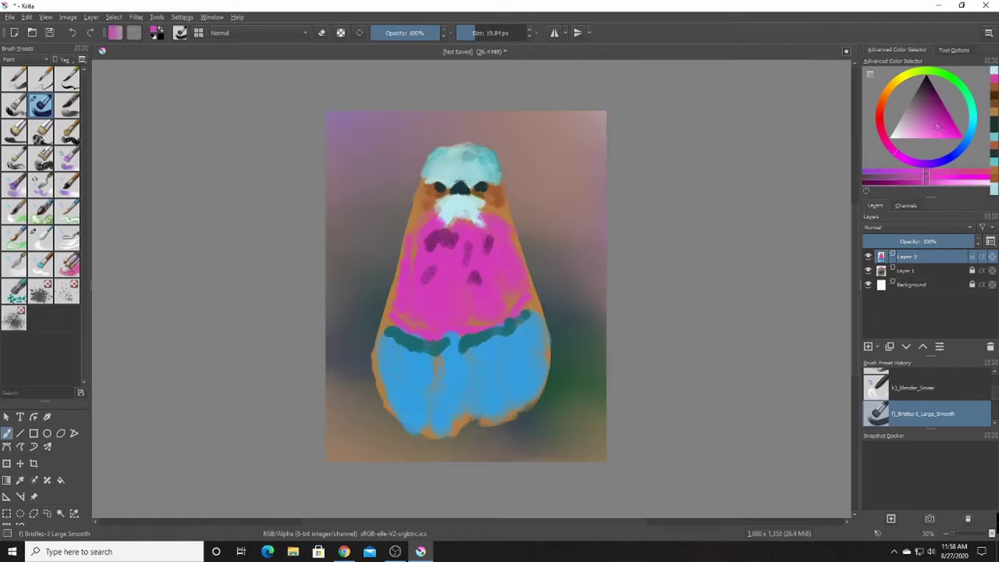
mouse_move(439, 220)
mouse_down()
mouse_move(478, 222)
mouse_move(478, 206)
mouse_up()
key(m)
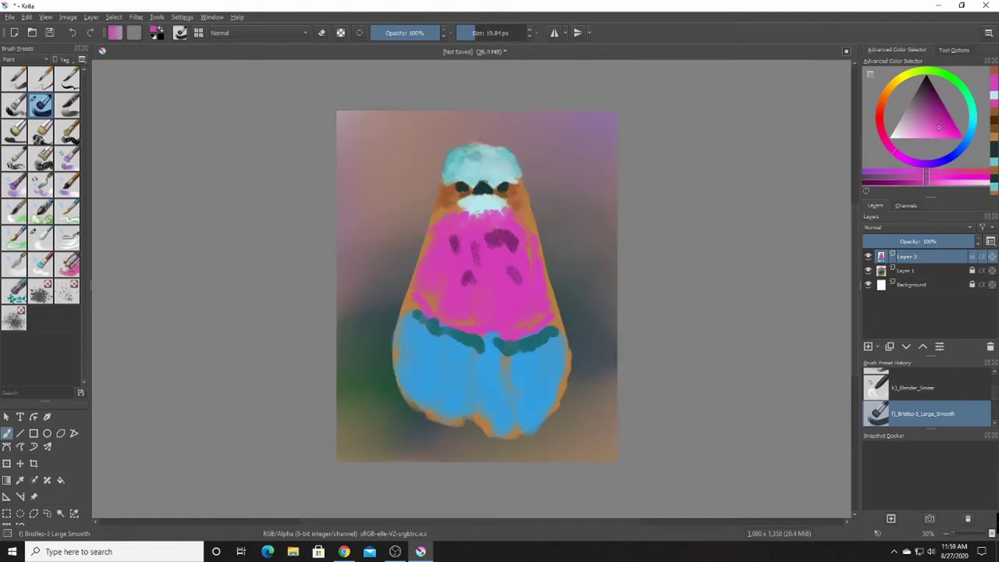
ctrl+click(479, 367)
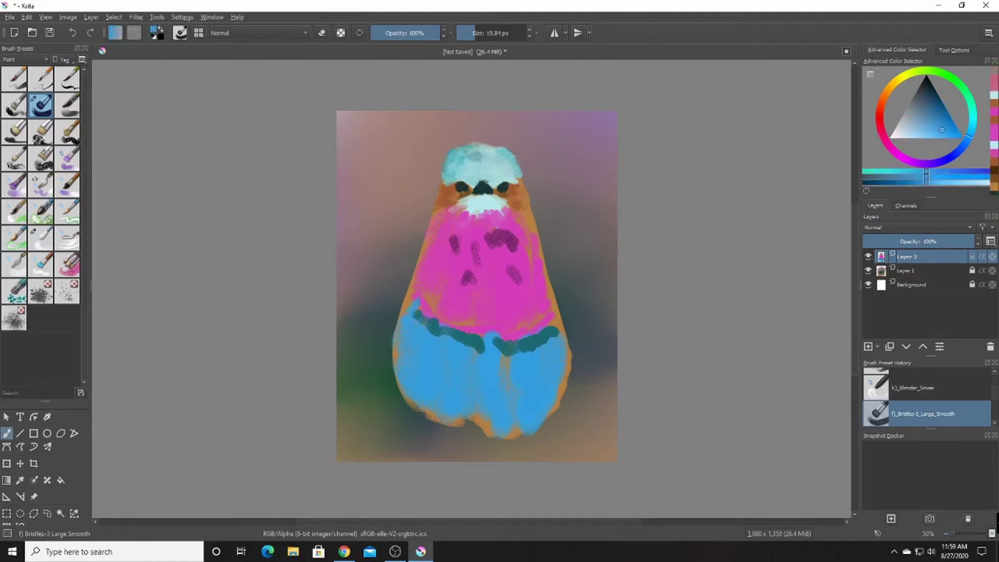
key(m)
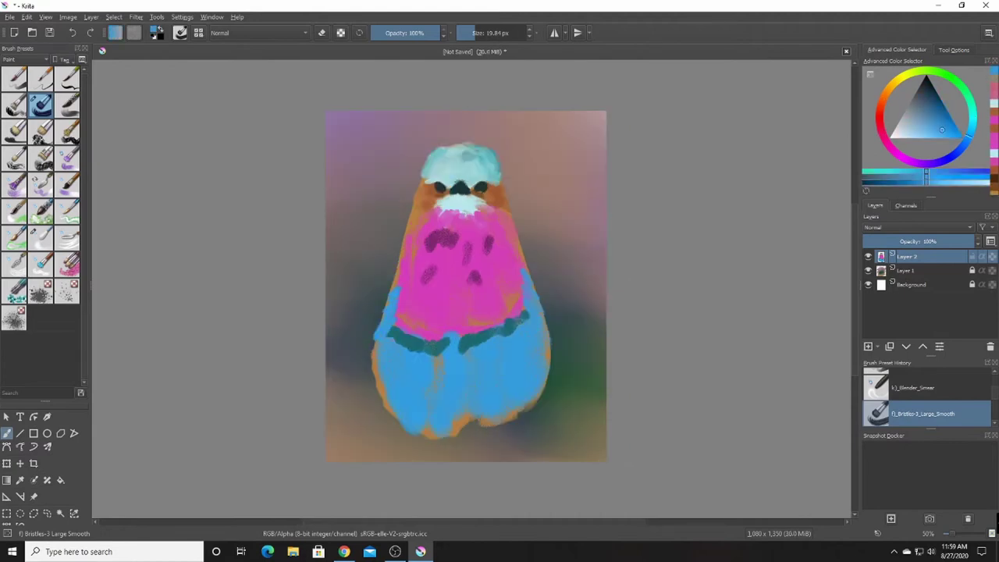
key(m)
ctrl+click(454, 240)
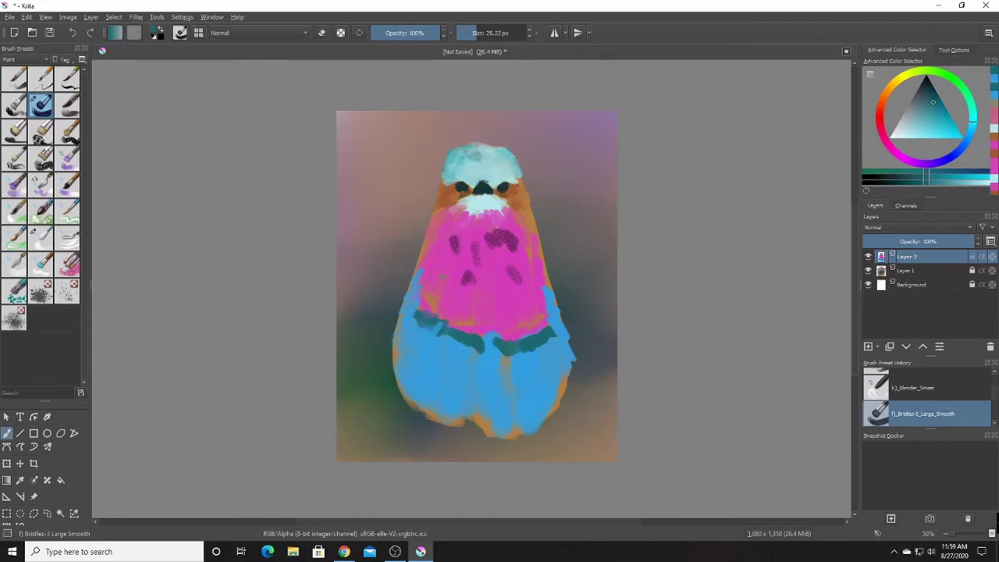
drag(453, 240, 492, 238)
- Texture the breast with purple and pink strokes and extend the left side in blue
mouse_move(437, 251)
mouse_down()
mouse_move(468, 243)
mouse_move(519, 255)
mouse_up()
ctrl+click(538, 221)
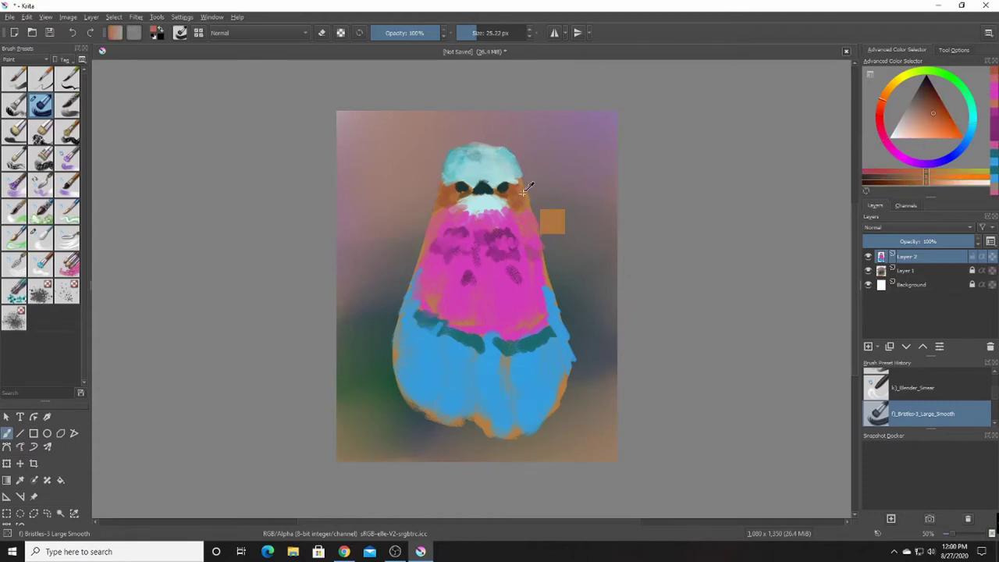
key(m)
ctrl+click(406, 258)
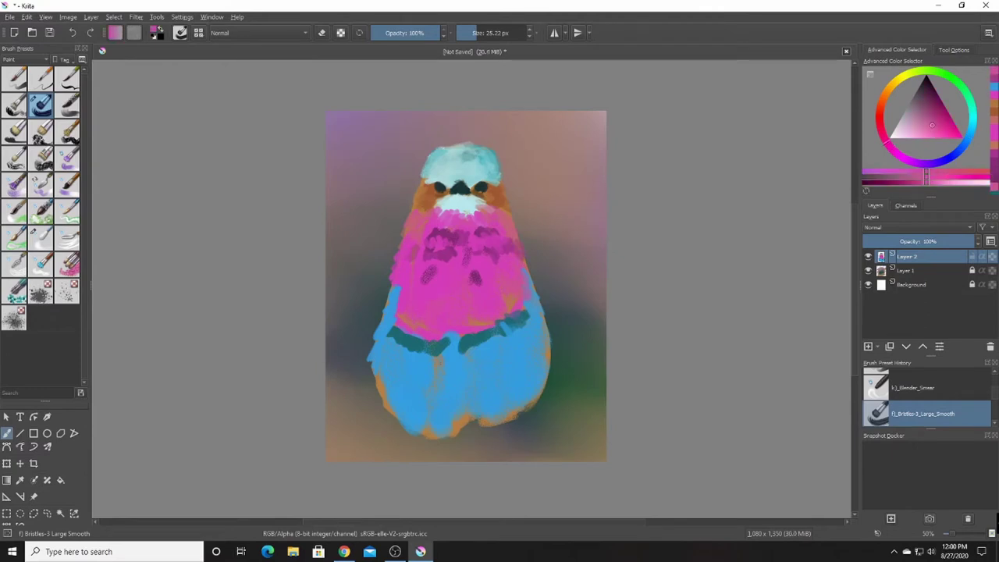
ctrl+click(383, 306)
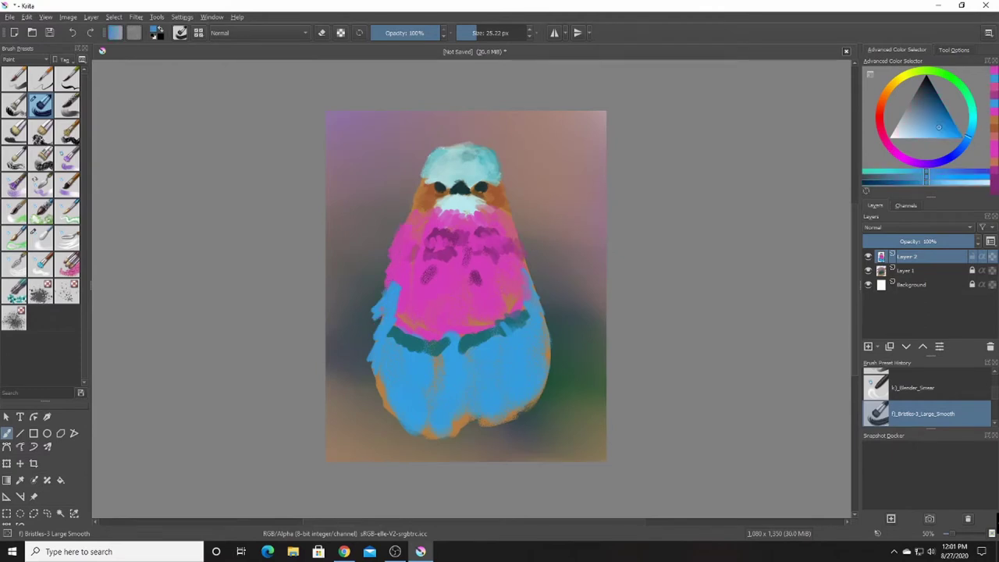
drag(381, 291, 363, 361)
key(m)
ctrl+click(472, 278)
key(m)
mouse_move(426, 230)
mouse_down()
mouse_move(394, 254)
mouse_move(395, 309)
mouse_move(406, 328)
mouse_move(453, 332)
mouse_move(521, 305)
mouse_up()
- Dab rows of short dark blue feathers across the lower body
ctrl+click(435, 344)
mouse_move(442, 353)
mouse_down()
mouse_move(449, 368)
mouse_move(471, 367)
mouse_up()
mouse_move(487, 342)
mouse_down()
mouse_move(492, 363)
mouse_move(518, 355)
mouse_move(517, 367)
mouse_up()
key(m)
drag(550, 334, 552, 353)
drag(403, 347, 406, 365)
mouse_move(443, 369)
mouse_down()
mouse_move(448, 386)
mouse_move(489, 395)
mouse_up()
drag(548, 359, 551, 376)
drag(425, 370, 430, 393)
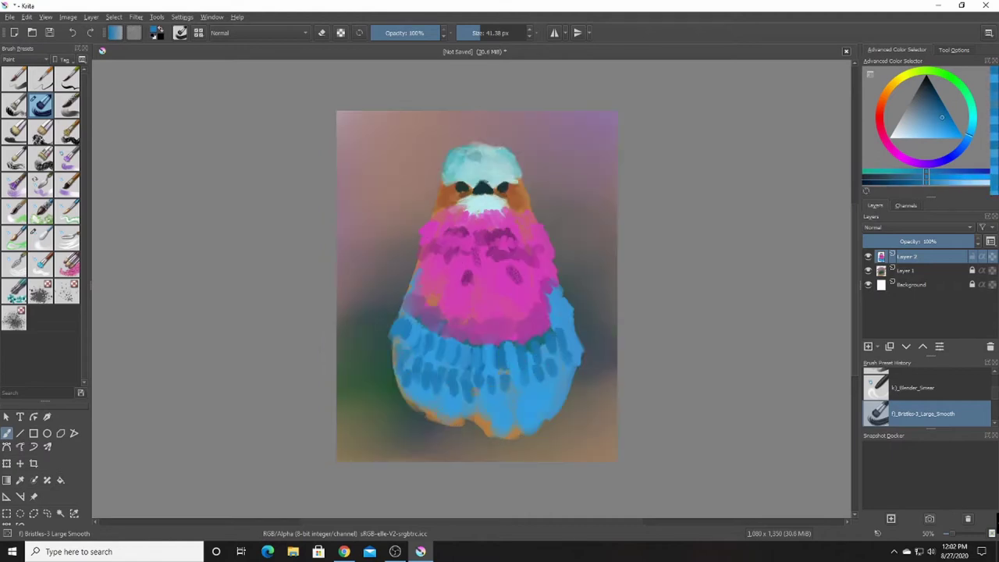
drag(513, 385, 517, 404)
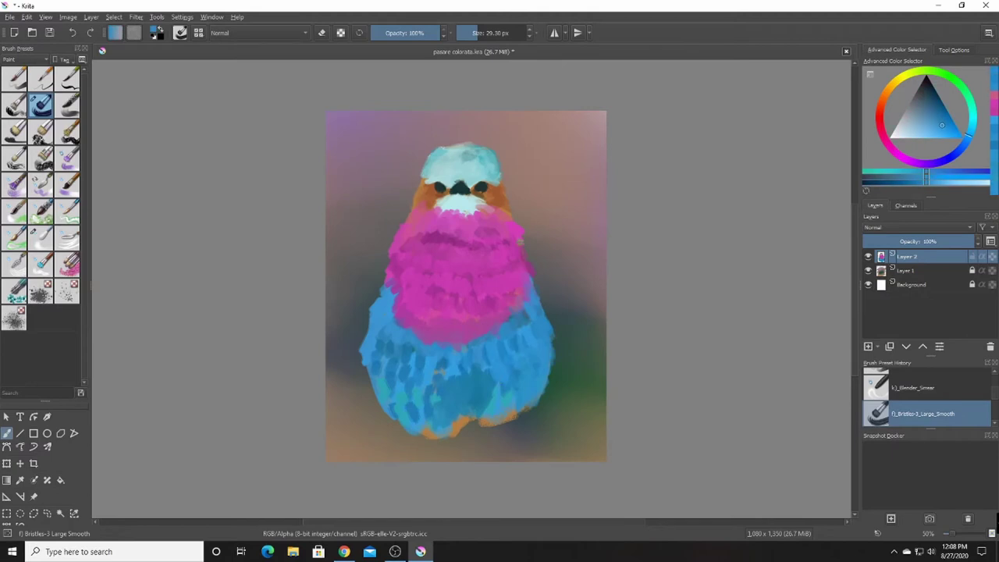
- Resample the chest pink and inspect the layer options without changing anything
ctrl+click(392, 250)
key(m)
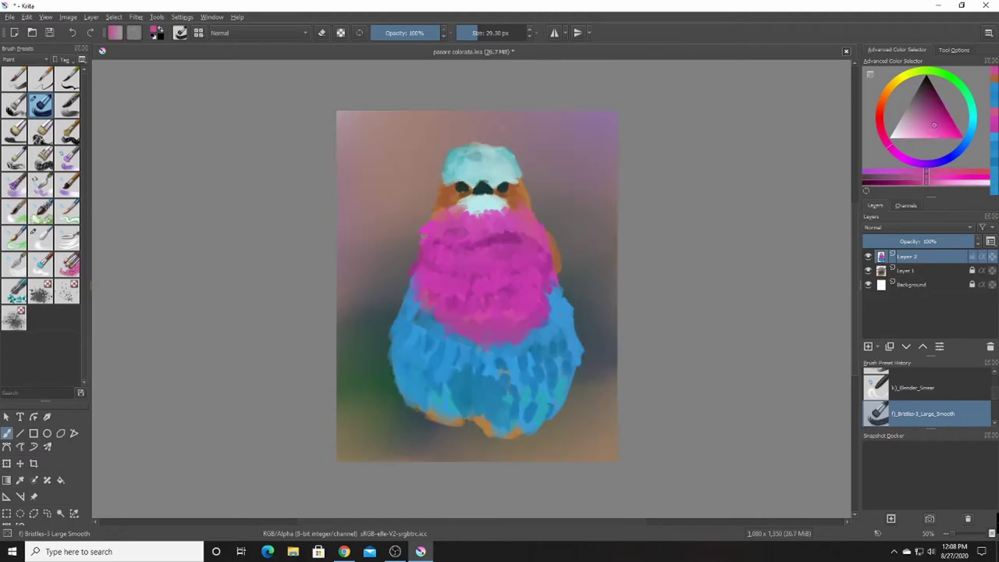
key(m)
ctrl+click(522, 232)
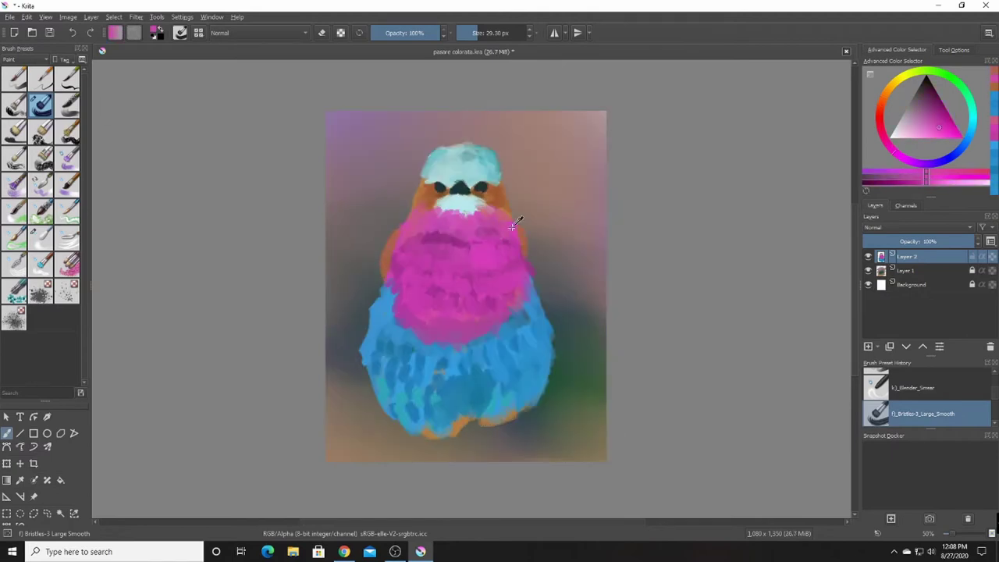
right_click(906, 257)
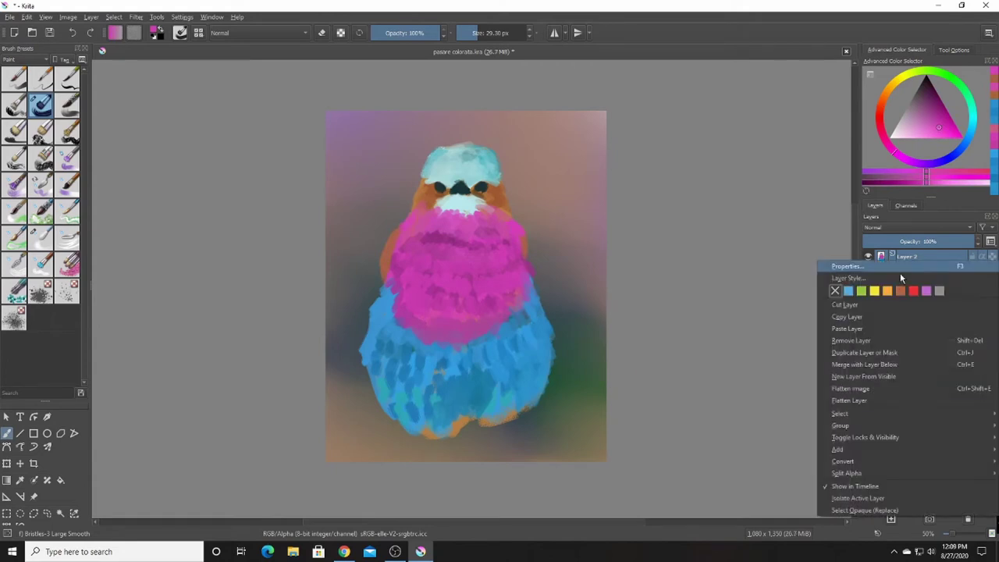
key(Escape)
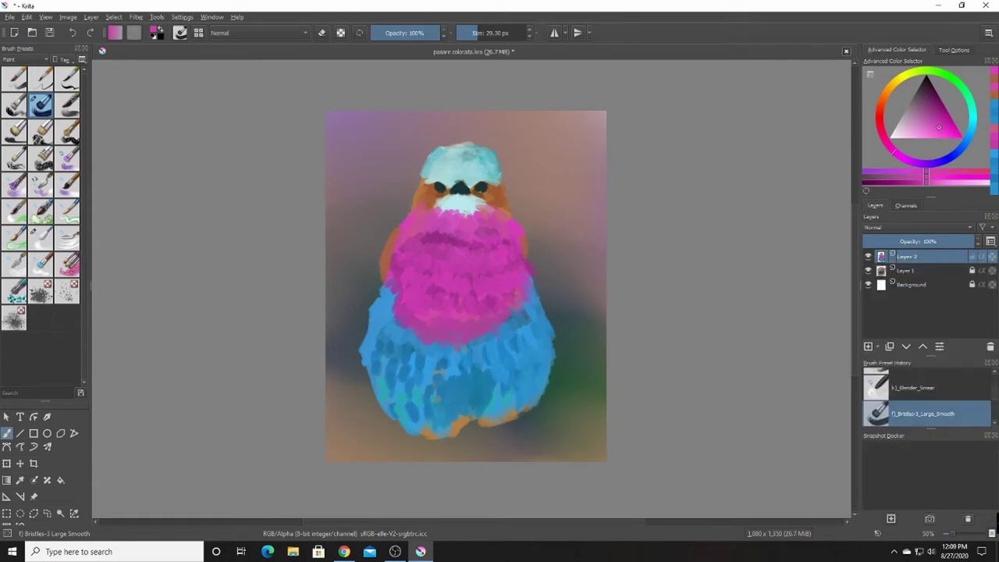
drag(469, 297, 473, 319)
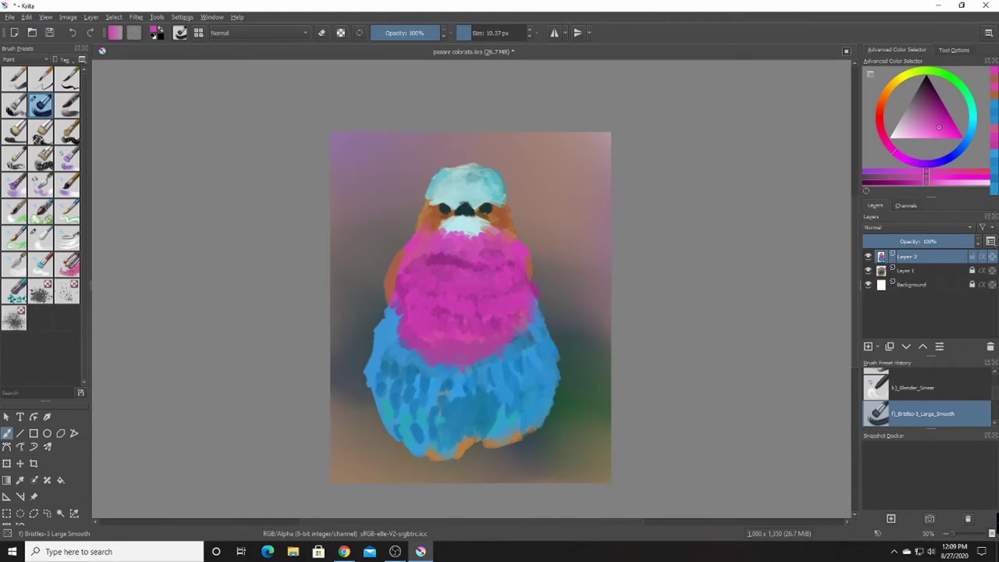
- Adjust the paint colour from mid orange to progressively darker browns
ctrl+click(511, 222)
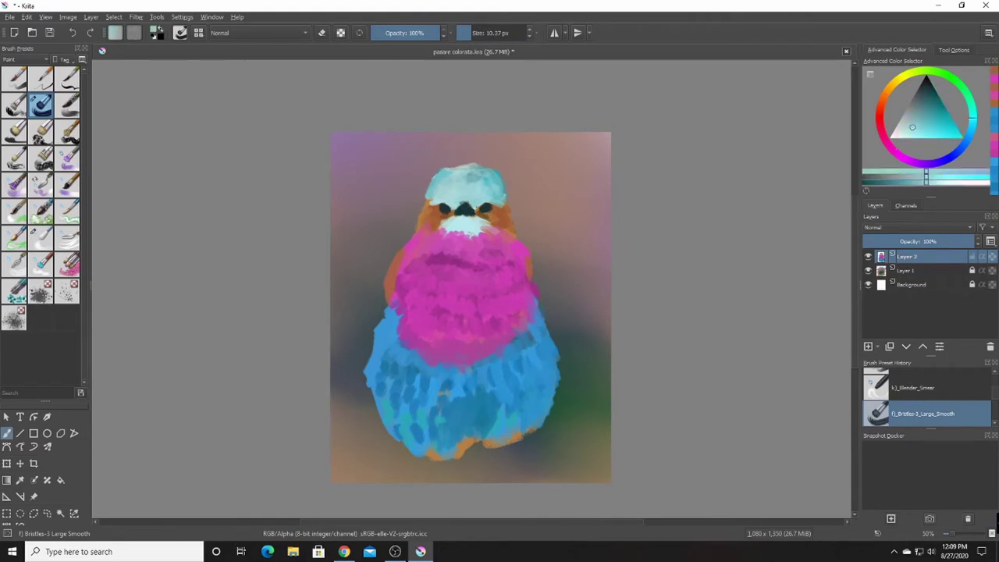
click(931, 95)
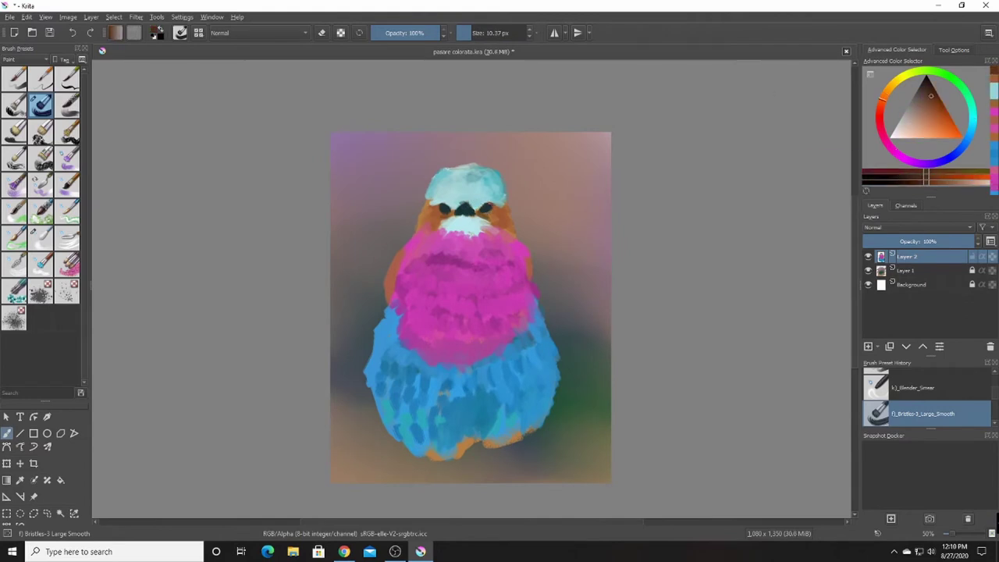
click(933, 115)
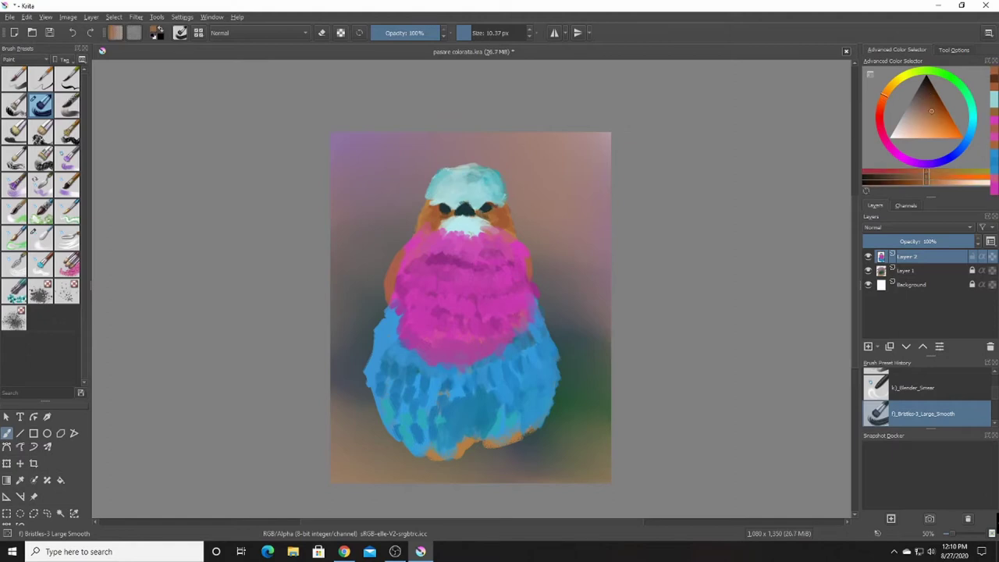
key(d)
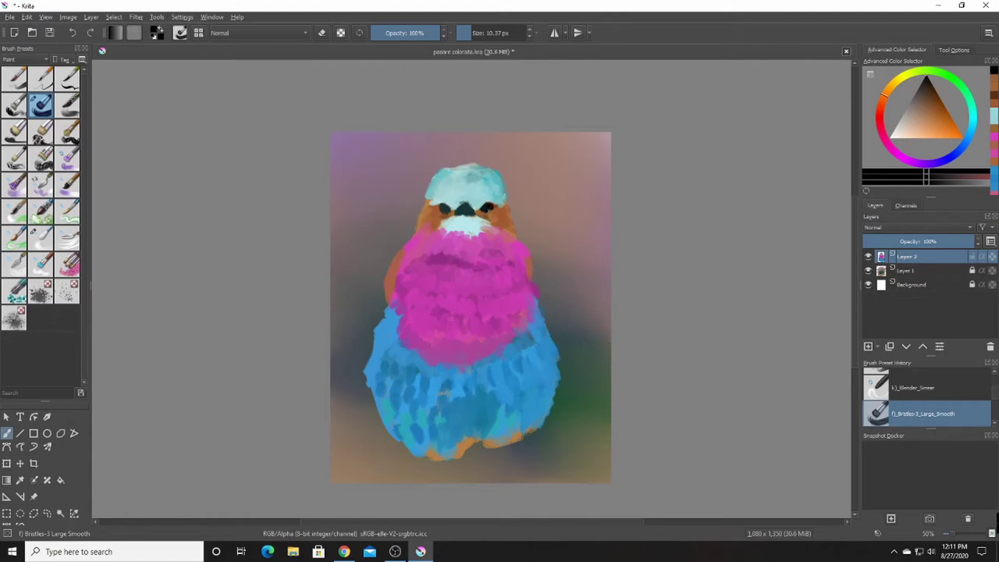
key(x)
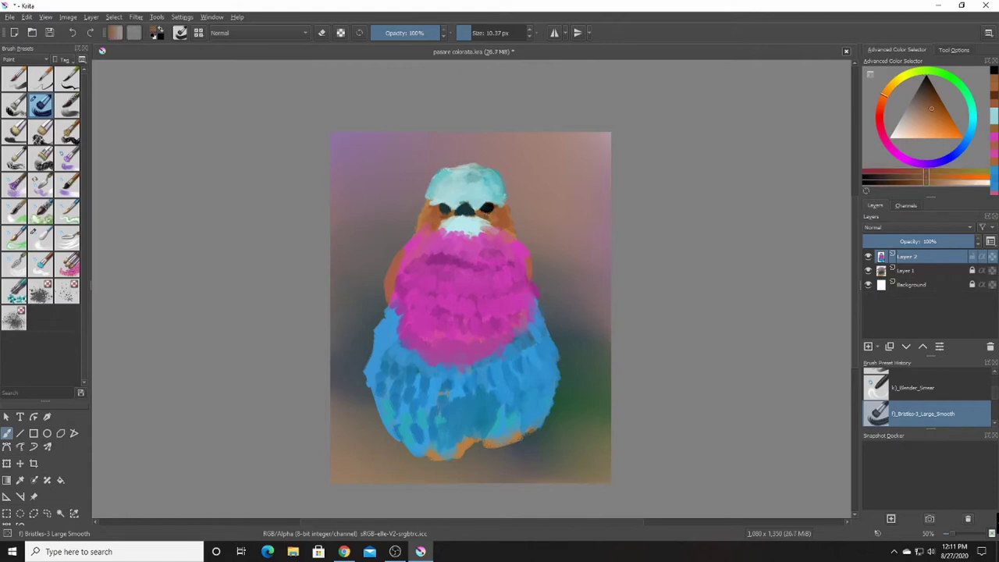
key(m)
key(k)
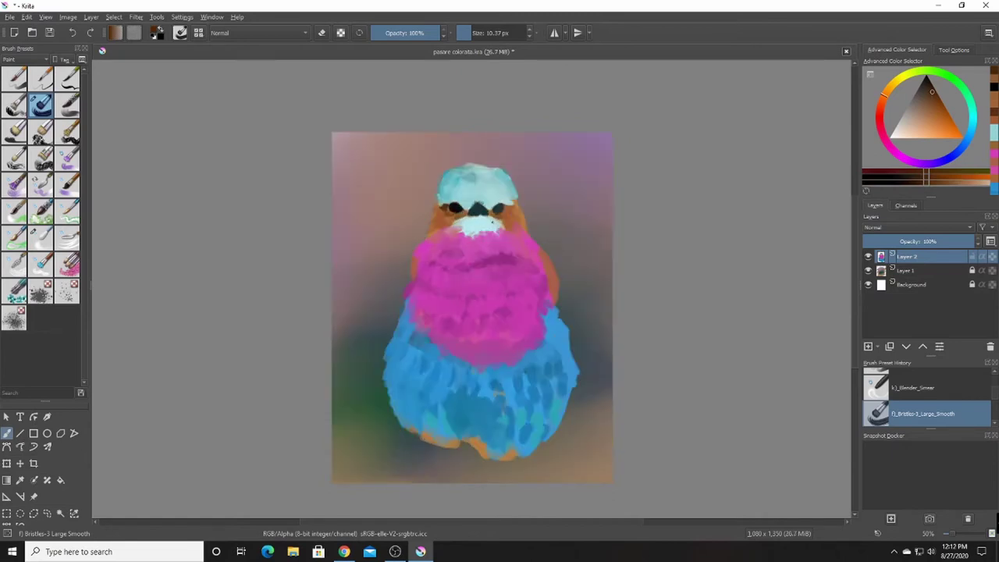
key(k)
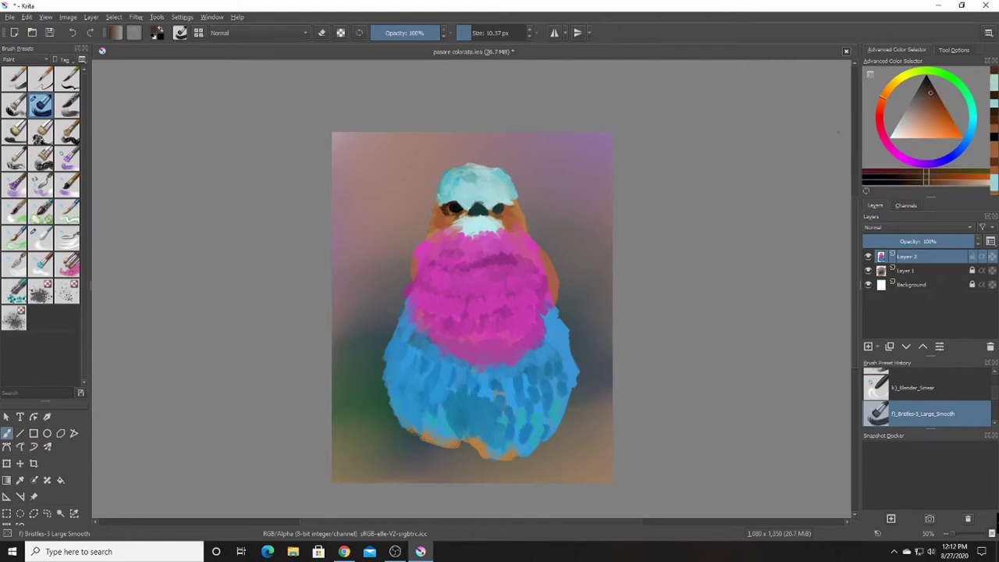
- Add a new Layer 3 above Layer 2 and shift the paint colour lighter and darker
key(l)
key(l)
key(l)
key(Insert)
key(m)
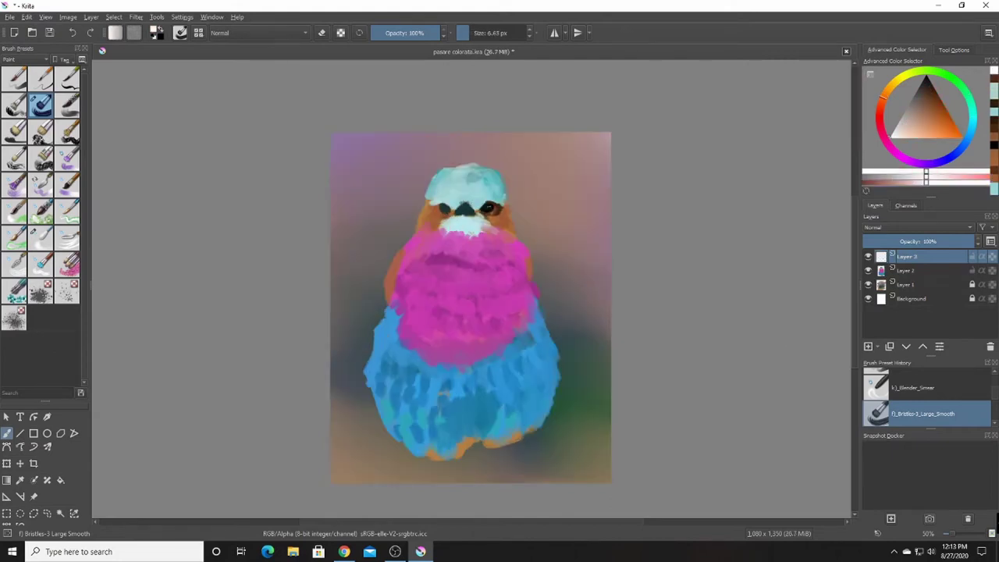
key(m)
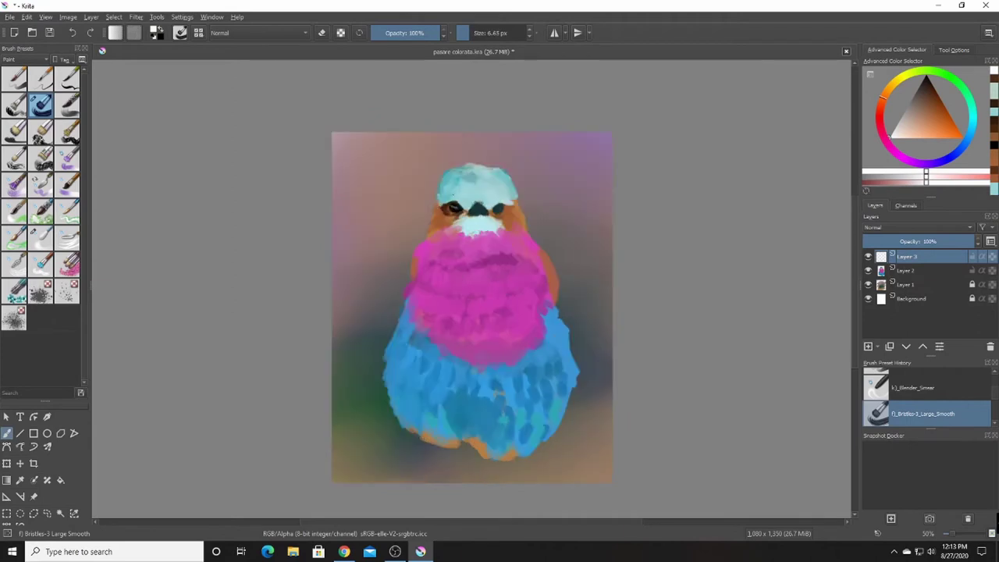
key(k)
key(k)
key(k)
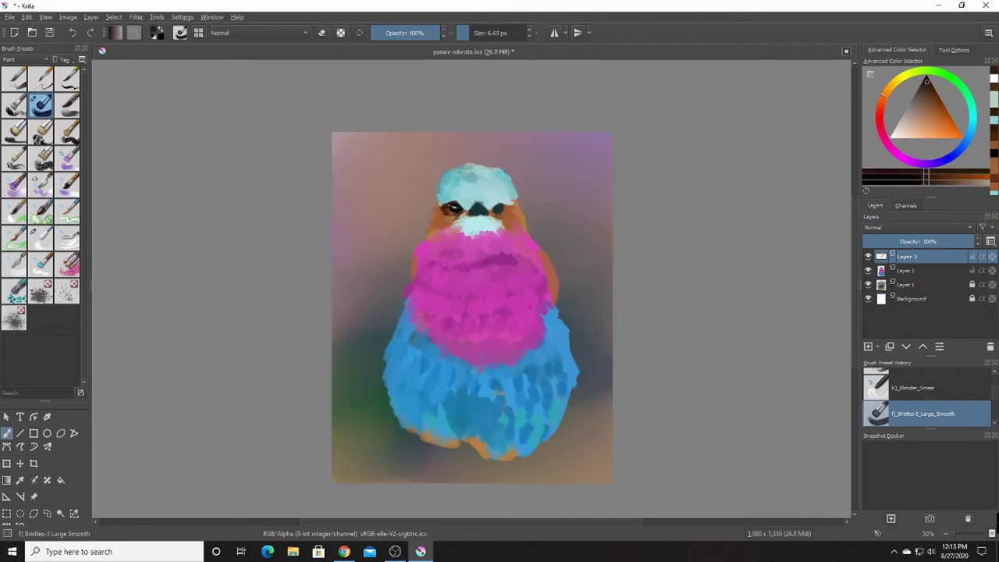
key(l)
key(k)
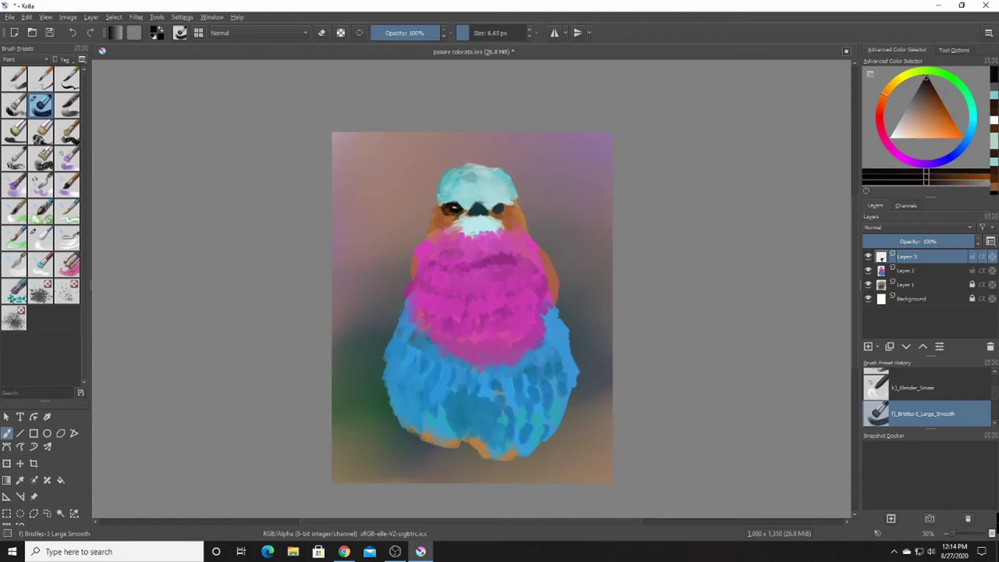
- Sample light cyan from the head and pick a near-white colour
ctrl+click(461, 211)
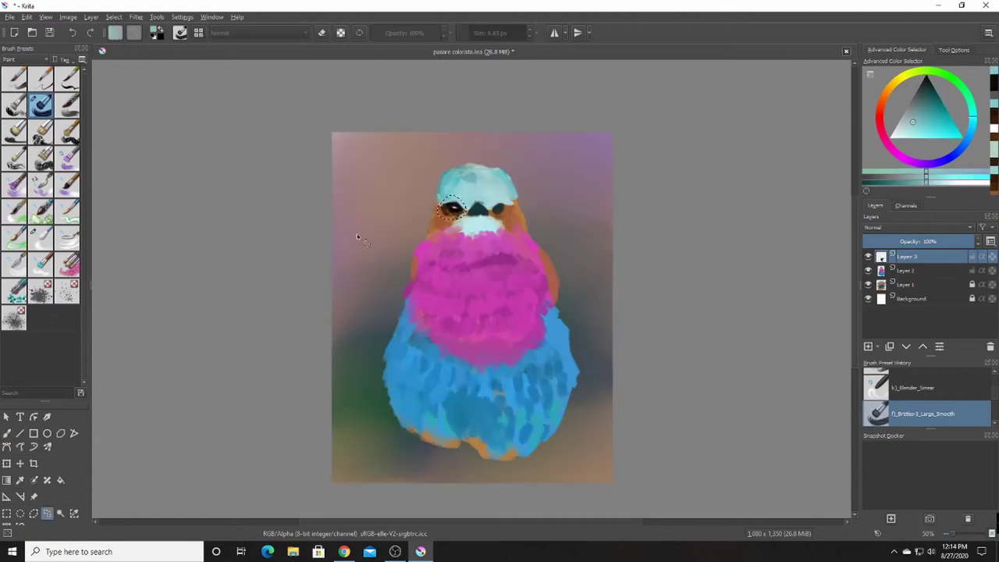
key(m)
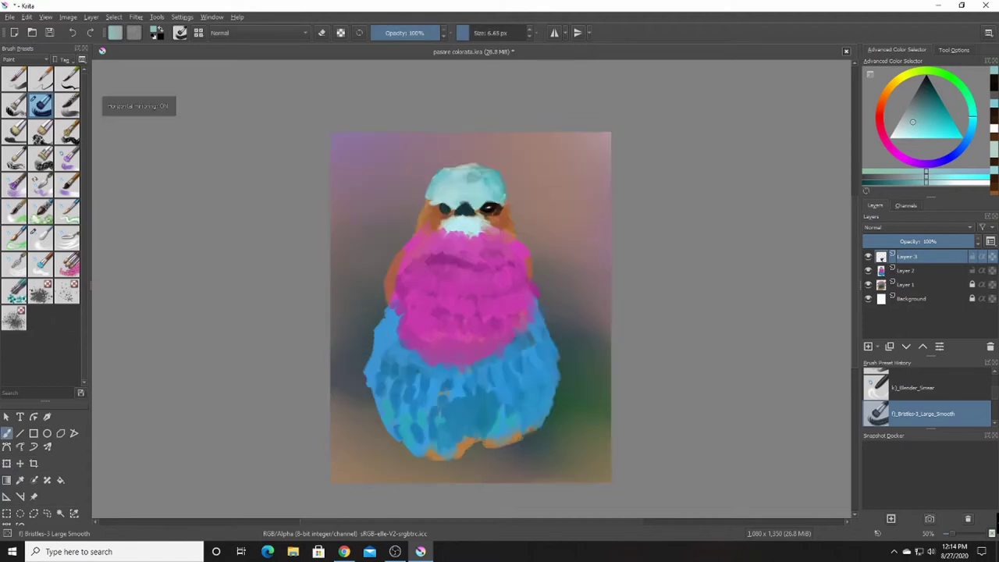
click(892, 130)
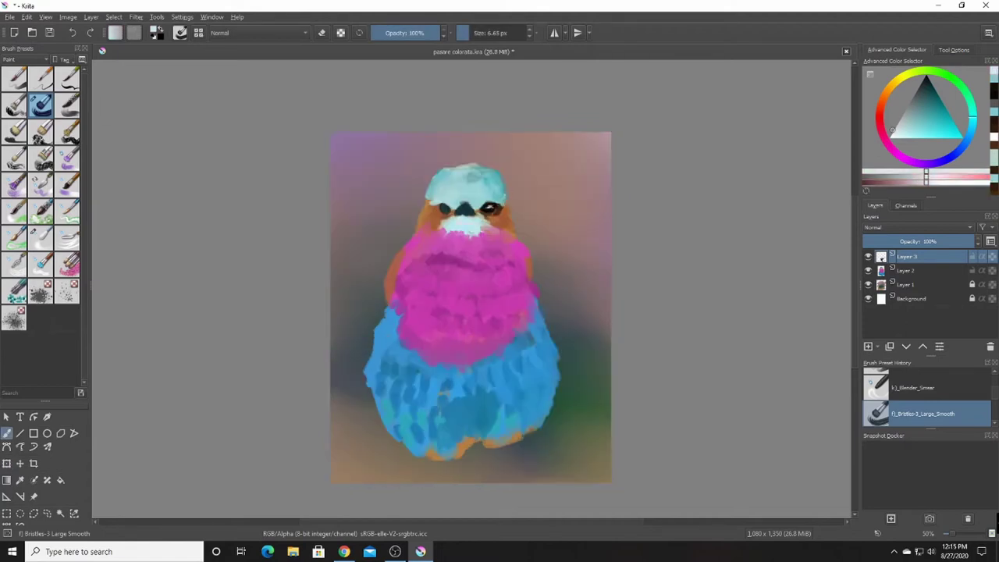
key(m)
key(d)
- Make Layer 2 active, merge Layer 3 into it, then undo the merge
key(Page_Down)
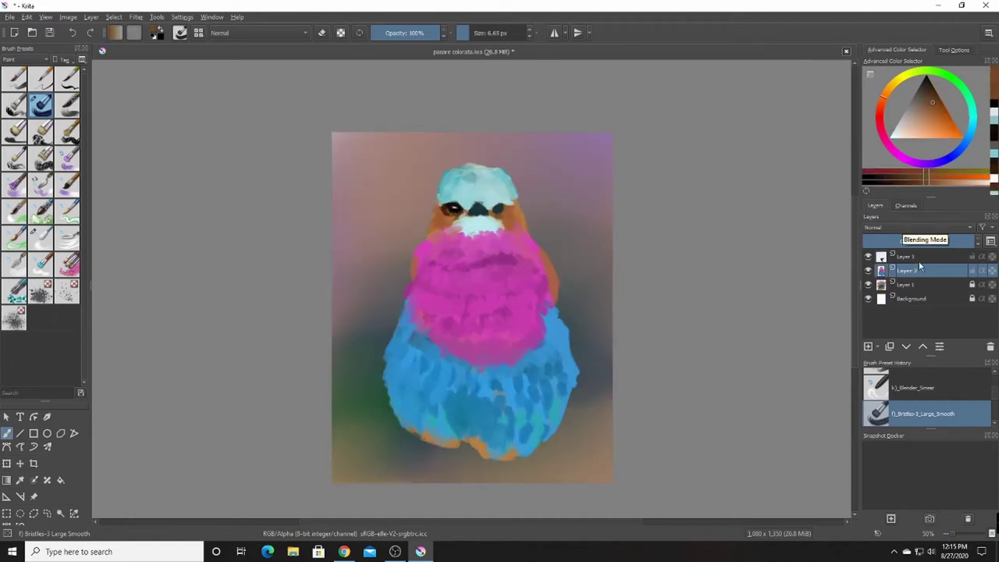
key(ctrl+e)
key(ctrl+z)
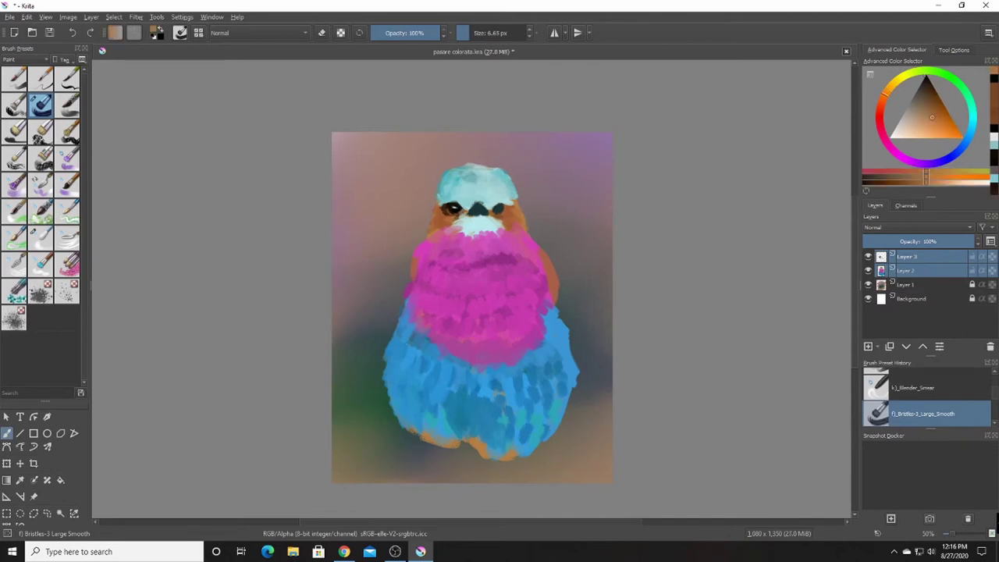
key(d)
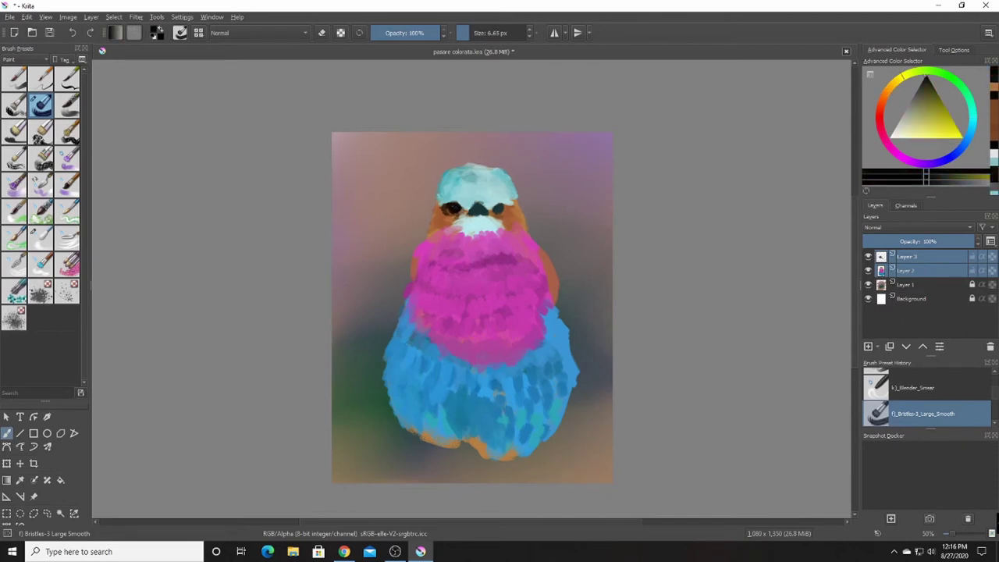
key(x)
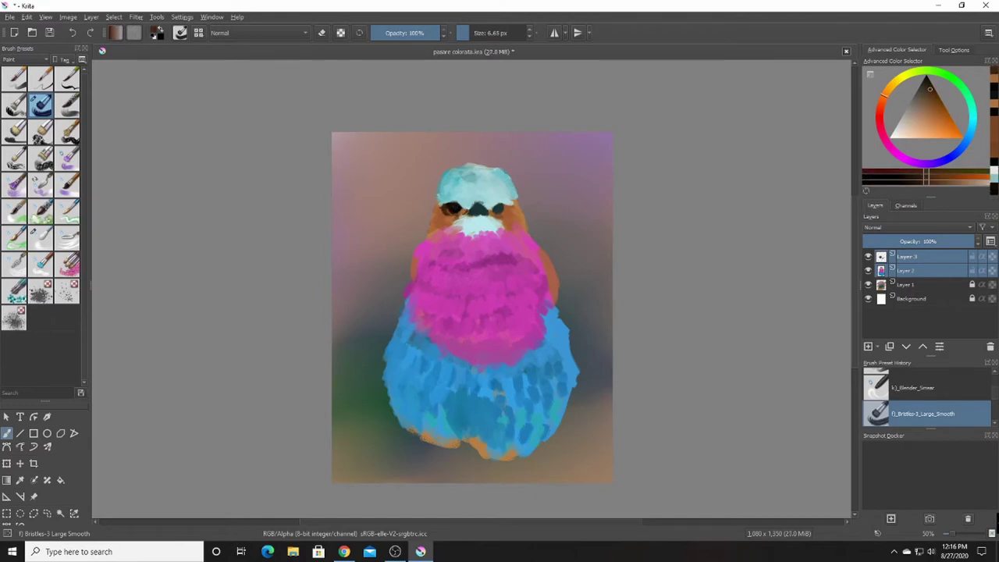
- Dab darker paint at the right eye and pale cyan marks beside both eyes
ctrl+click(476, 184)
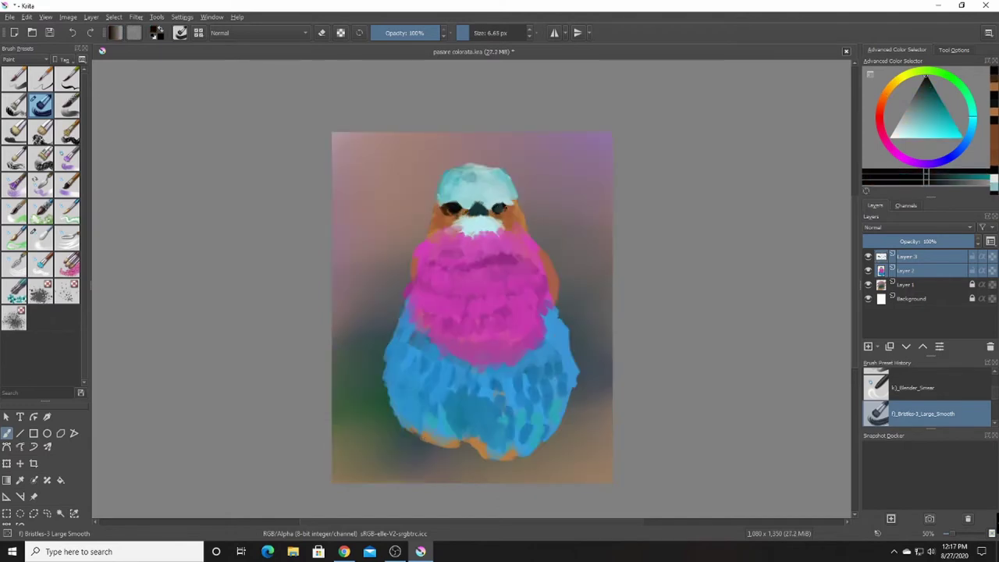
drag(495, 207, 503, 209)
ctrl+click(476, 183)
ctrl+click(513, 232)
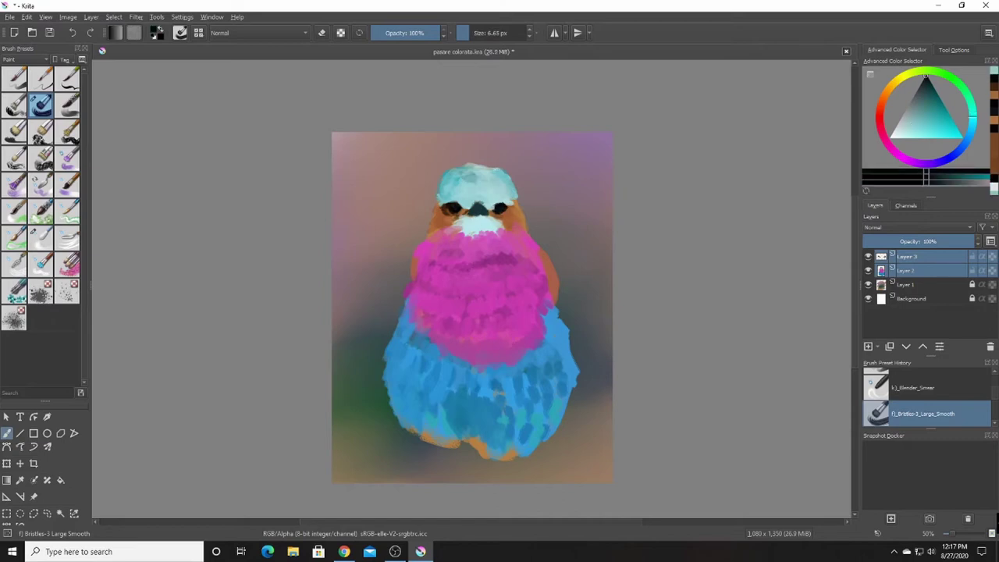
ctrl+click(473, 186)
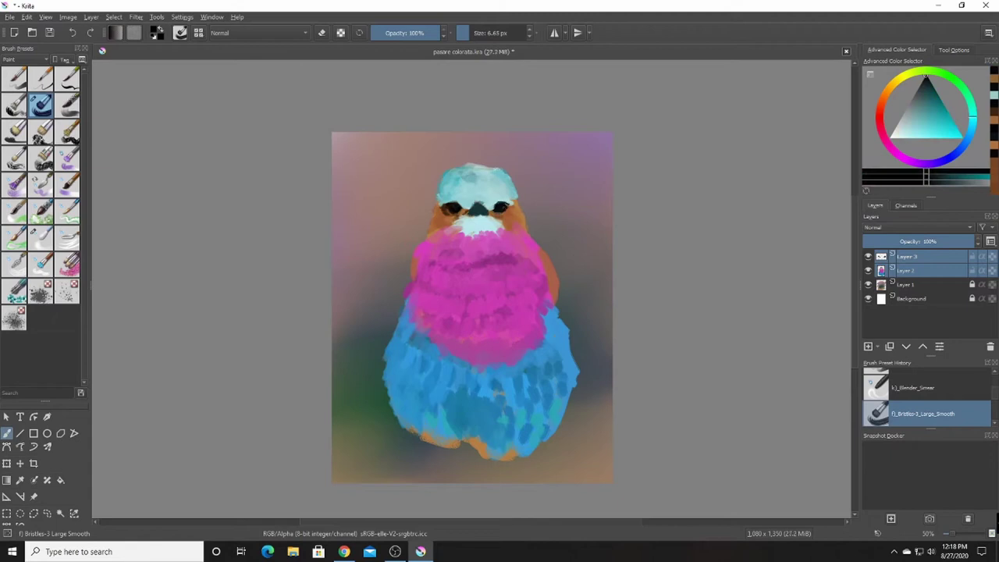
click(511, 204)
click(438, 208)
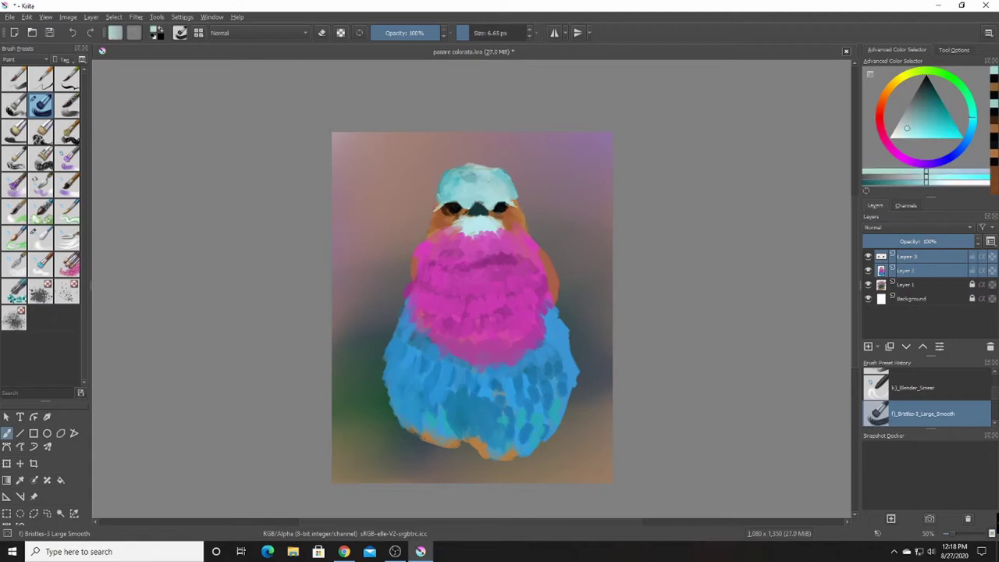
key(m)
- Sample dark teal, light cyan, orange-brown and dark green tones around the eyes
ctrl+click(469, 207)
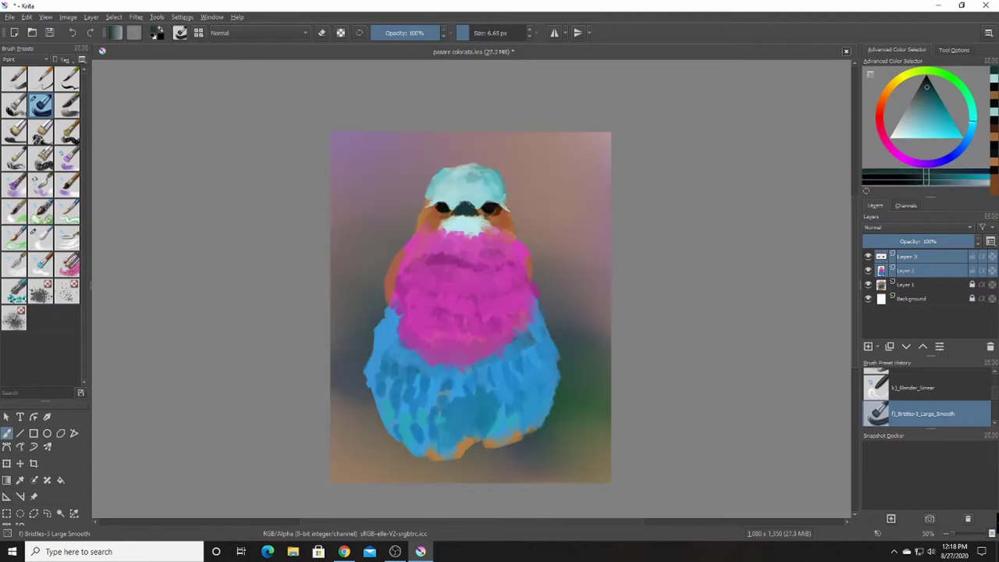
ctrl+click(472, 183)
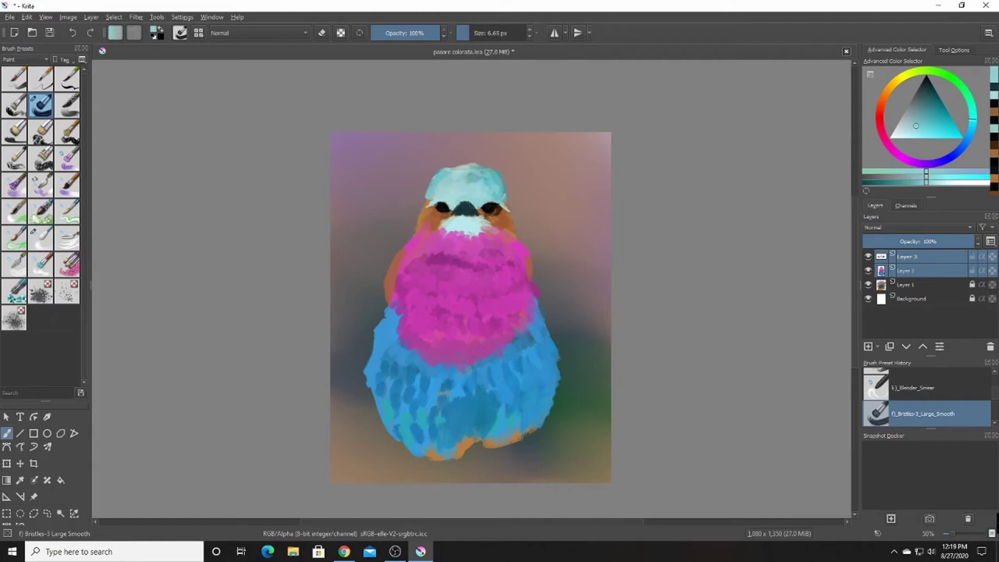
key(m)
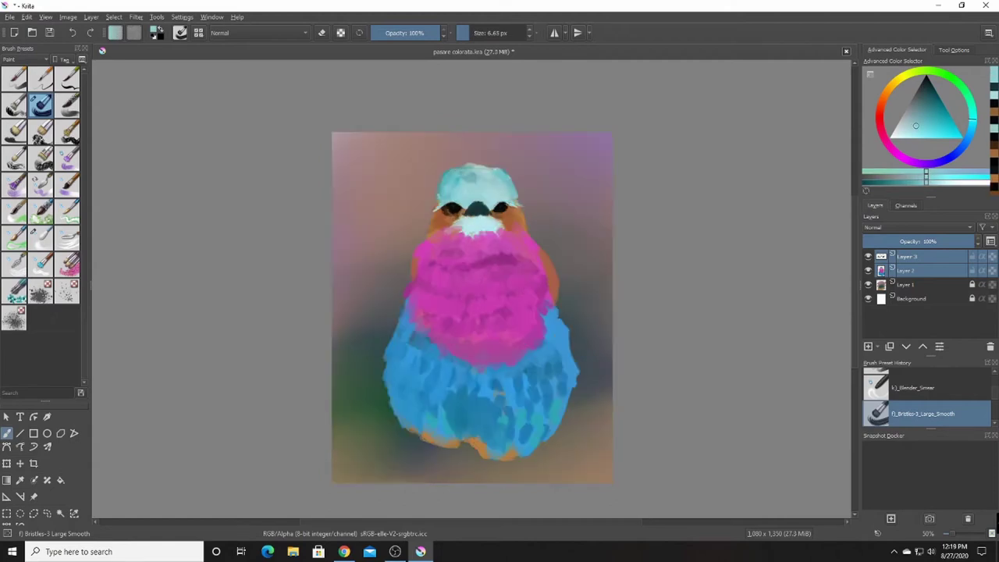
ctrl+click(518, 204)
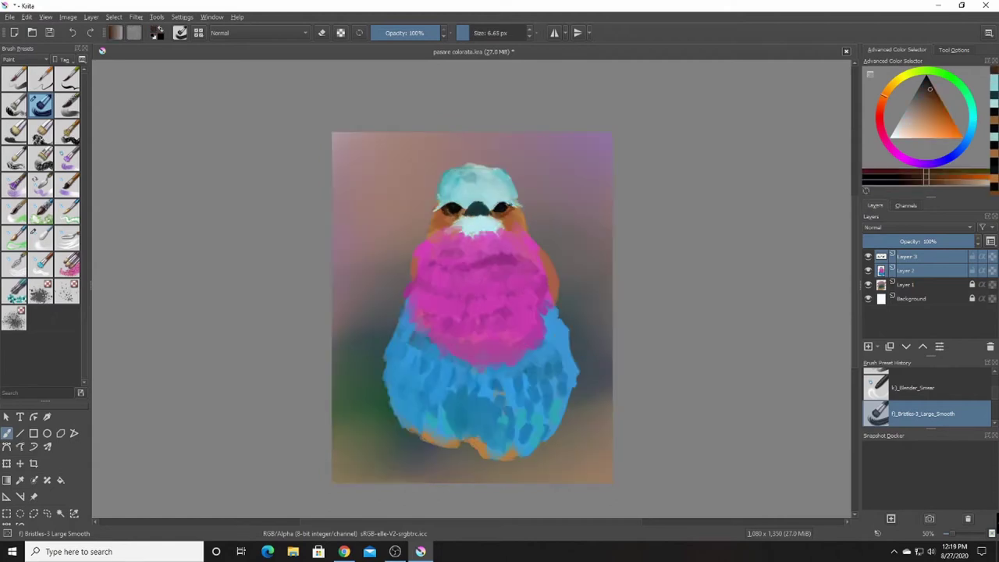
ctrl+click(519, 204)
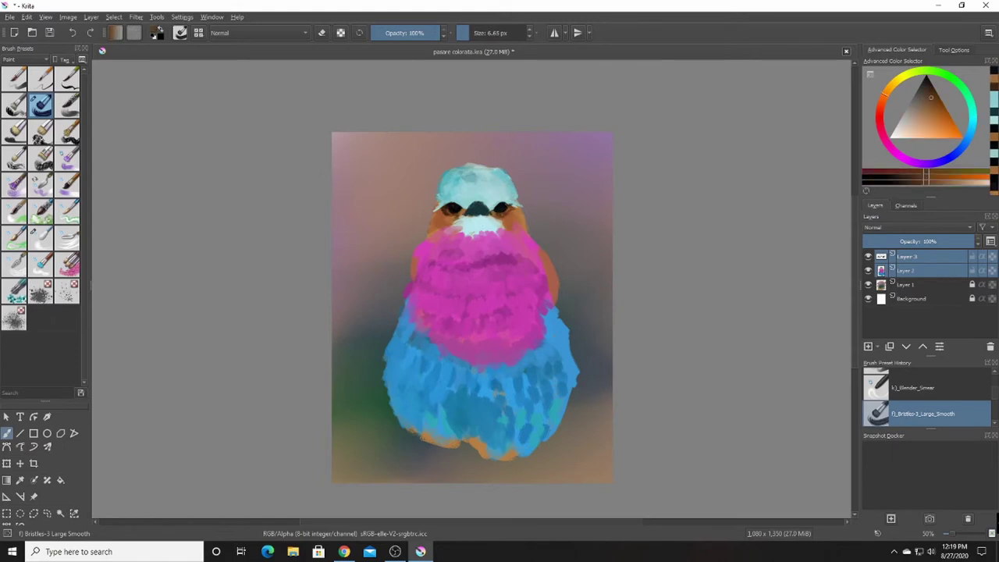
ctrl+click(506, 211)
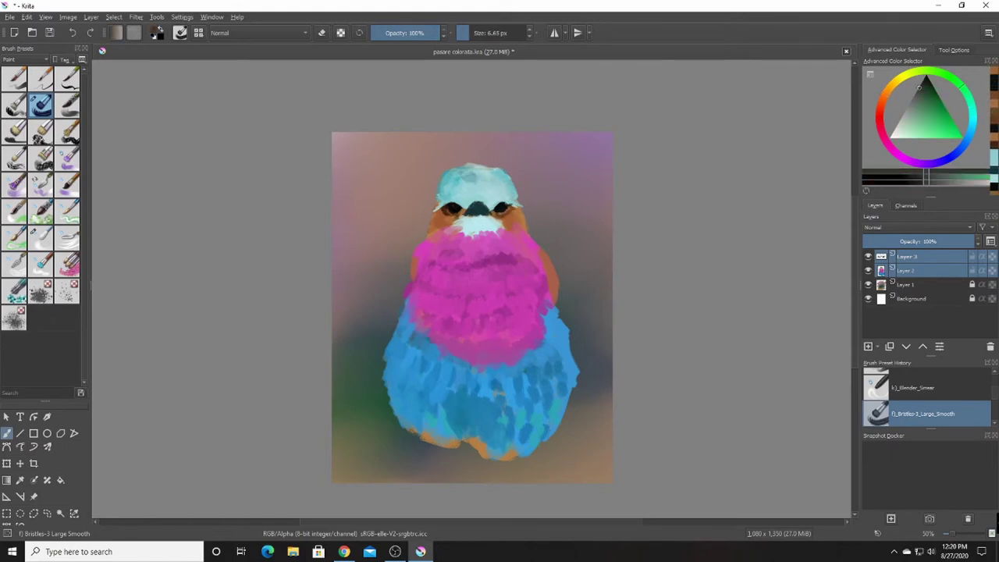
ctrl+click(533, 238)
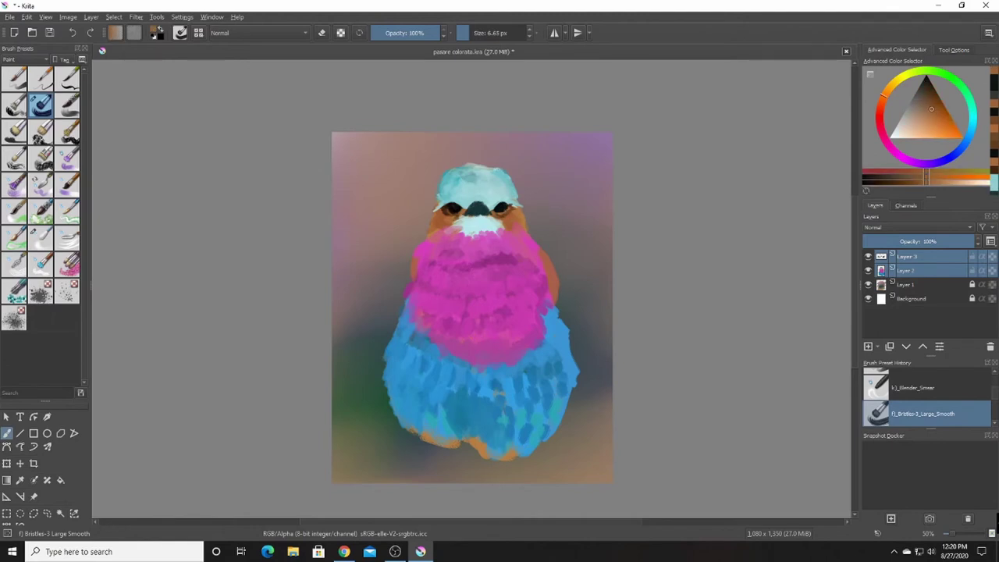
ctrl+click(477, 184)
- Merge Layer 3 down into the layer below
key(minus)
right_click(902, 259)
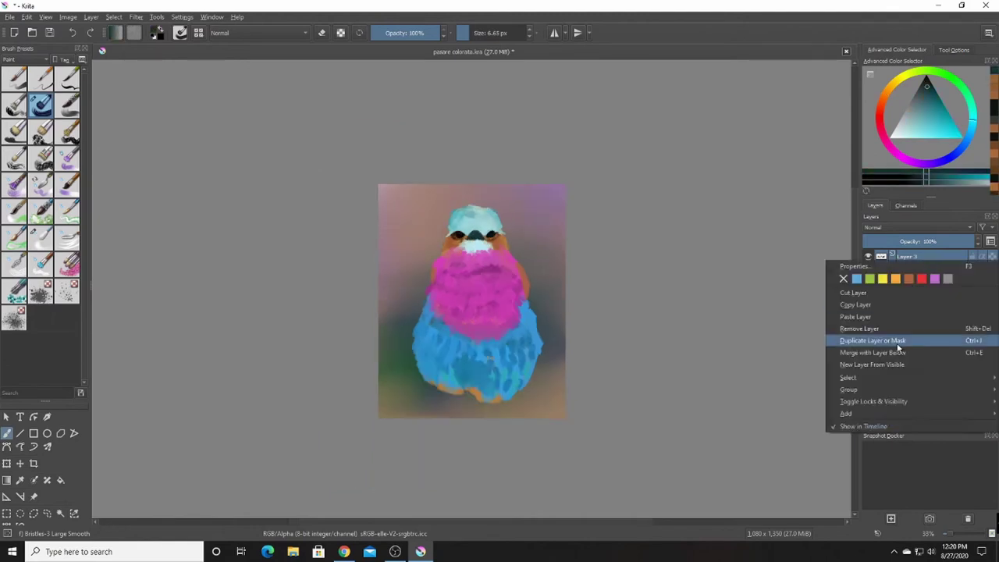
click(898, 352)
- Sample brown and tan tones from the bird's face and adjust the brush size
ctrl+click(445, 235)
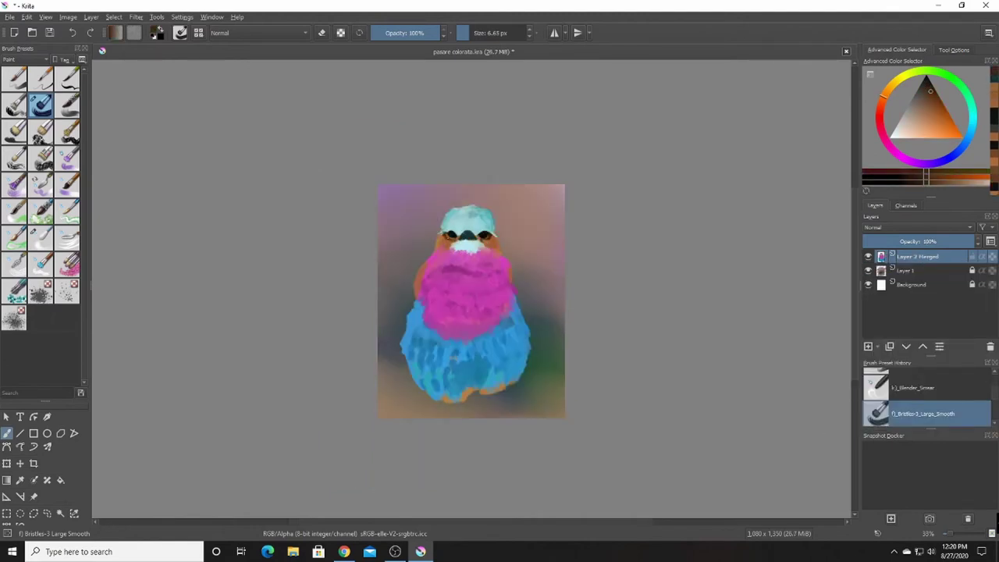
key(d)
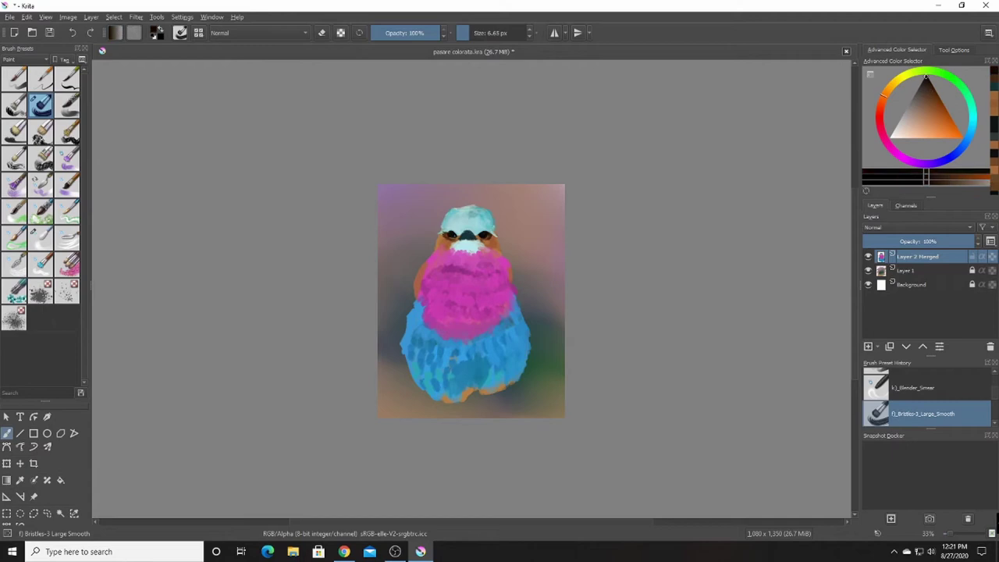
ctrl+click(456, 234)
key(m)
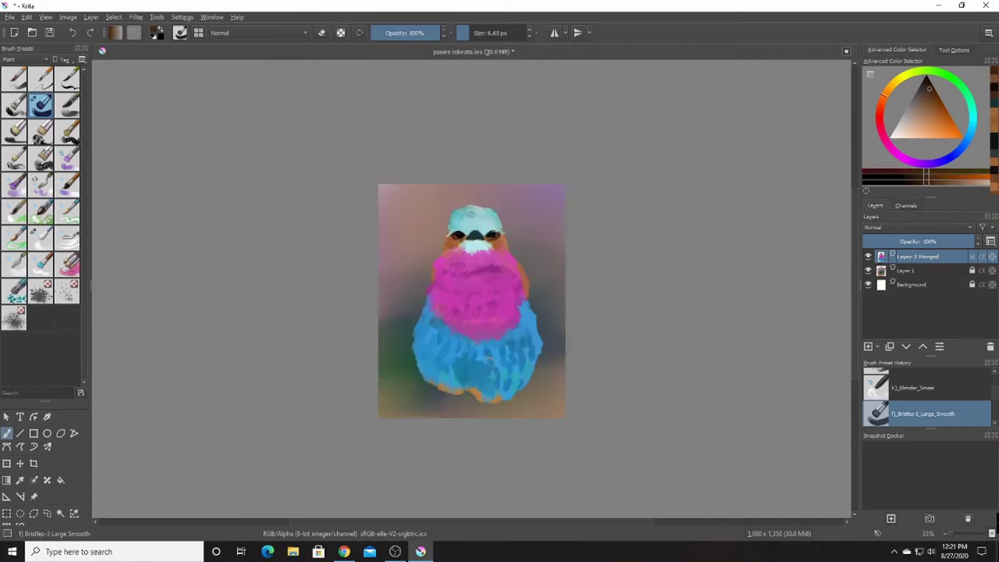
ctrl+click(493, 232)
ctrl+click(494, 232)
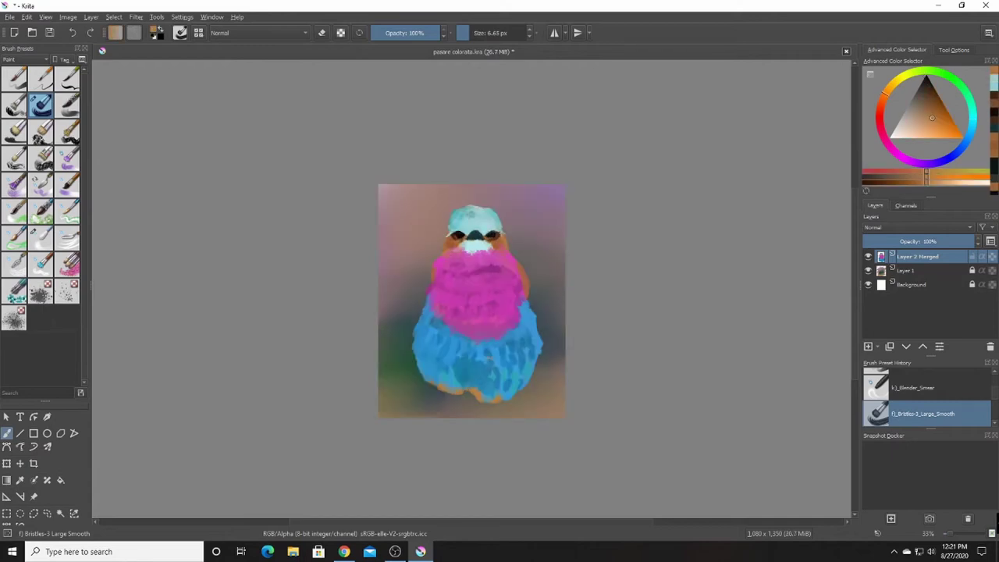
key(d)
key(plus)
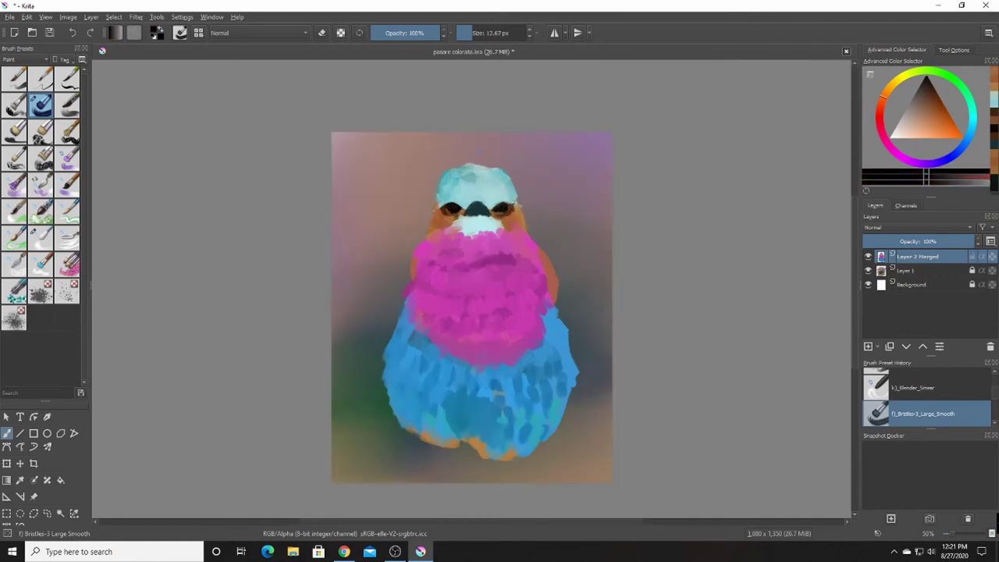
key(bracketleft)
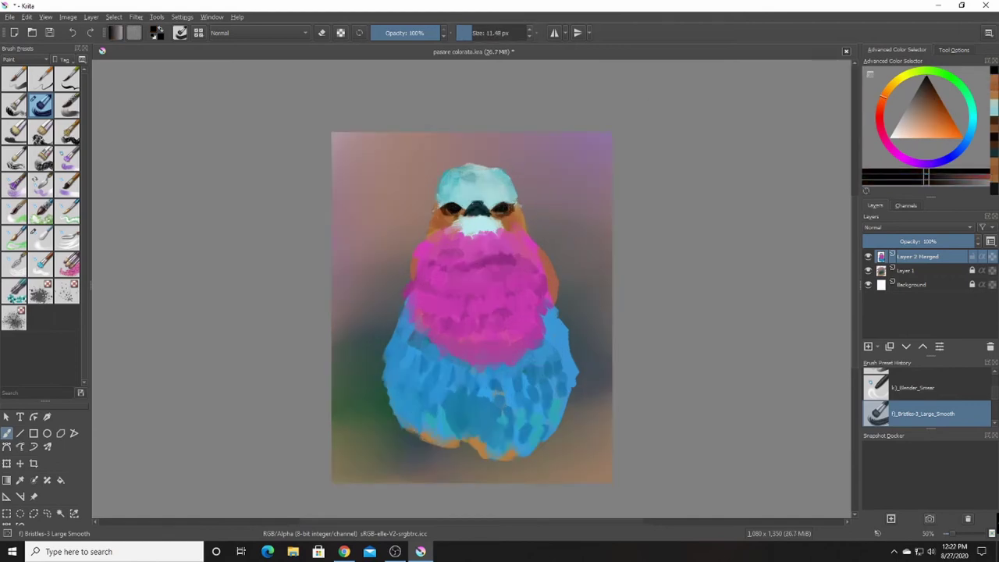
- Try a small green stroke near the beak, then undo it
click(930, 87)
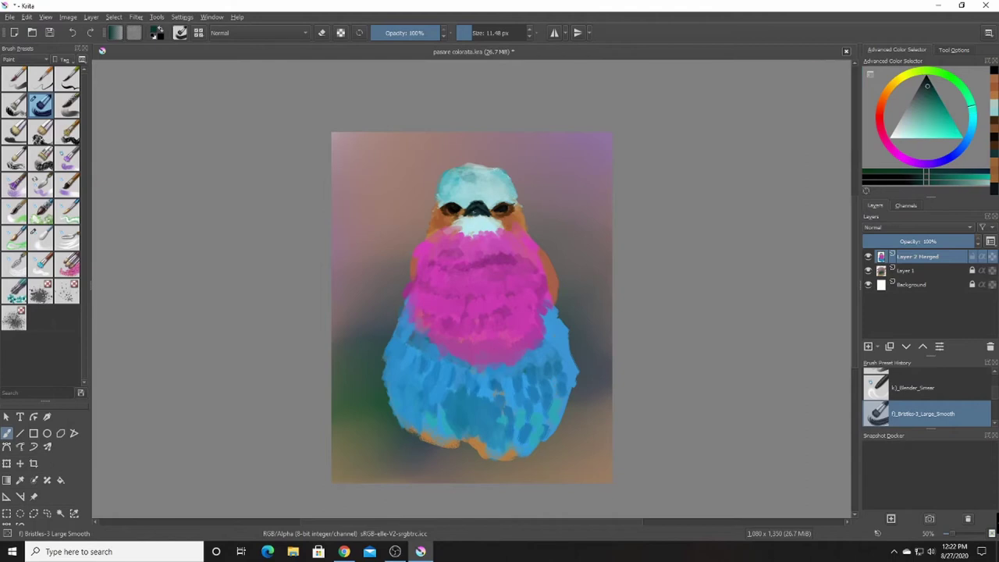
click(961, 82)
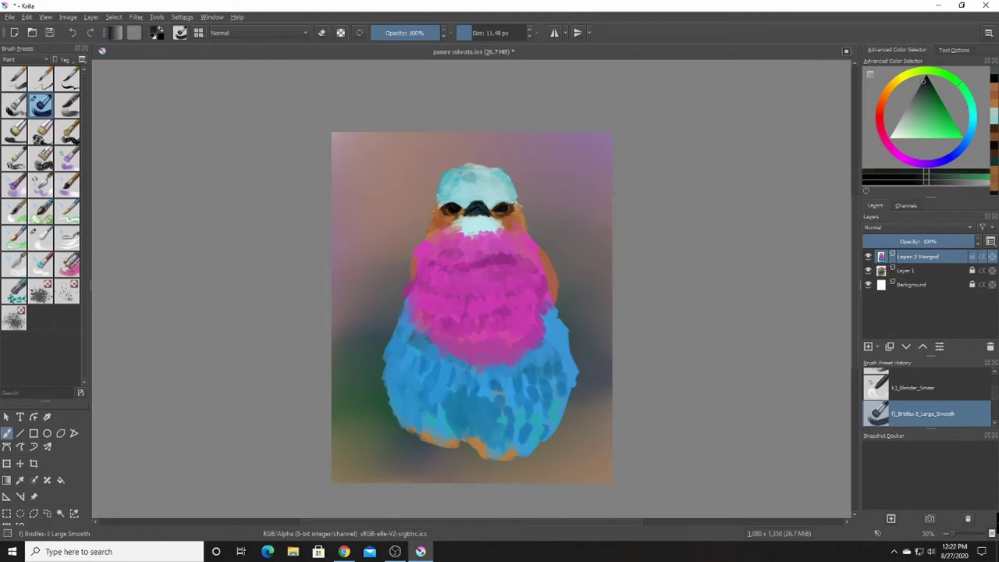
drag(477, 213, 475, 219)
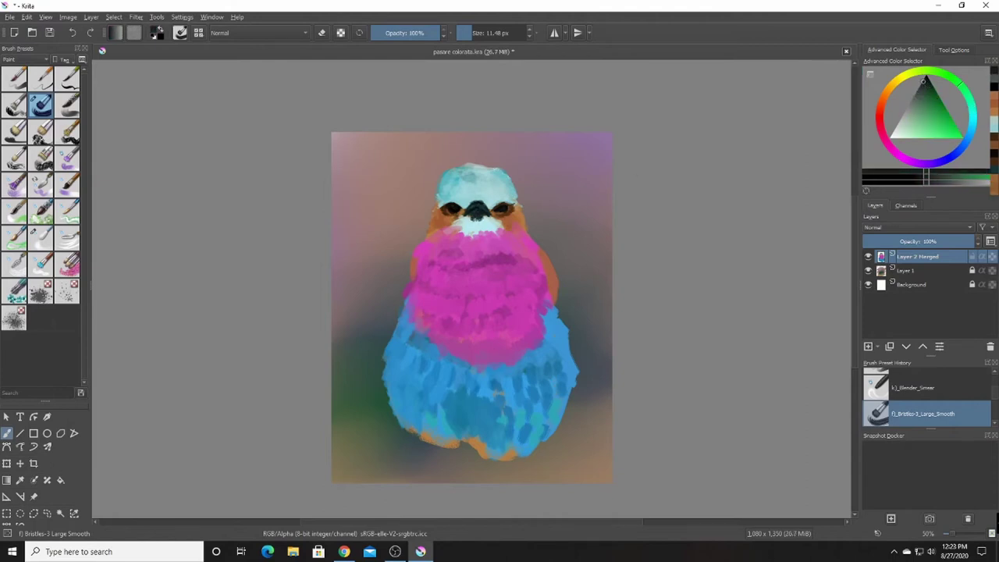
click(913, 101)
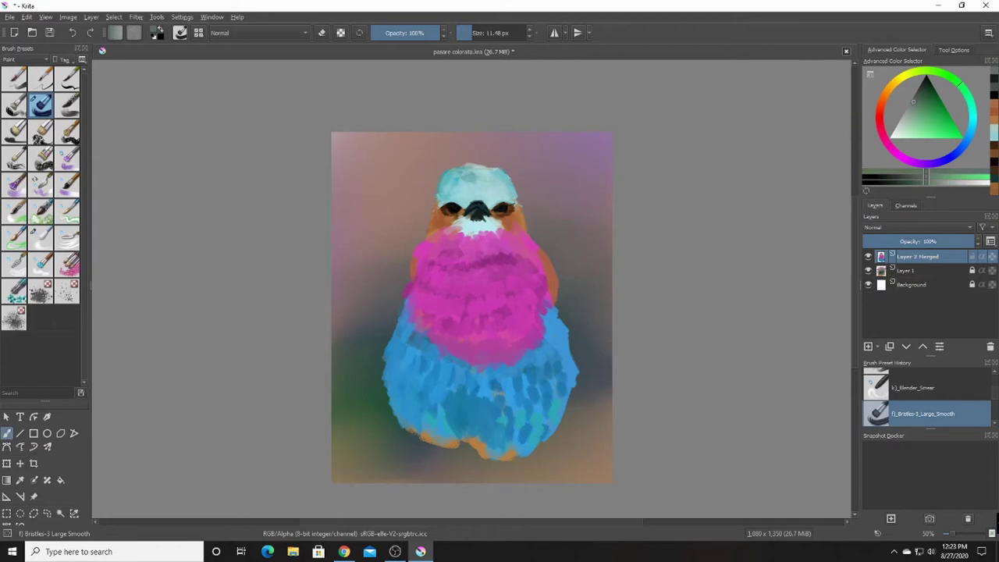
key(m)
key(ctrl+z)
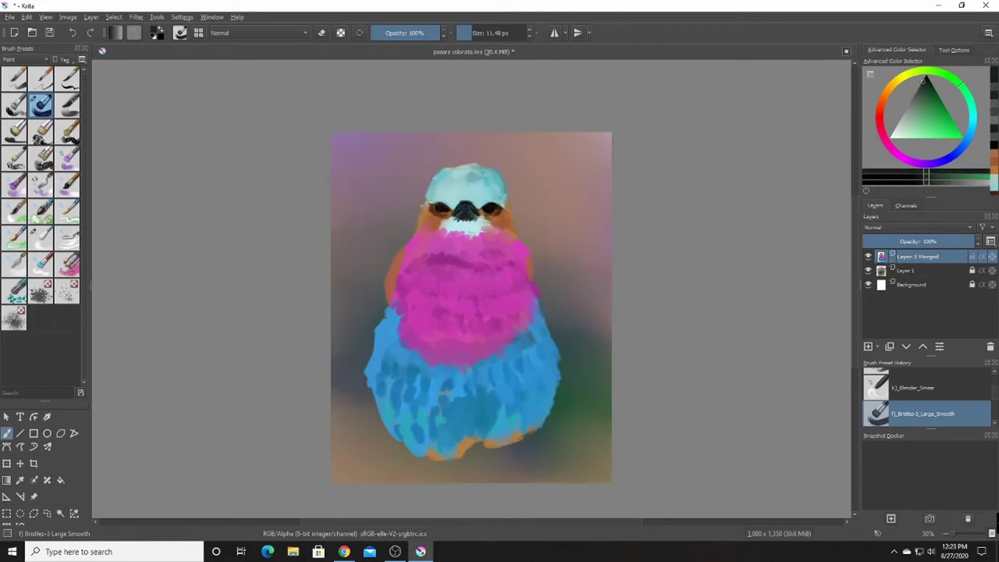
key(ctrl+z)
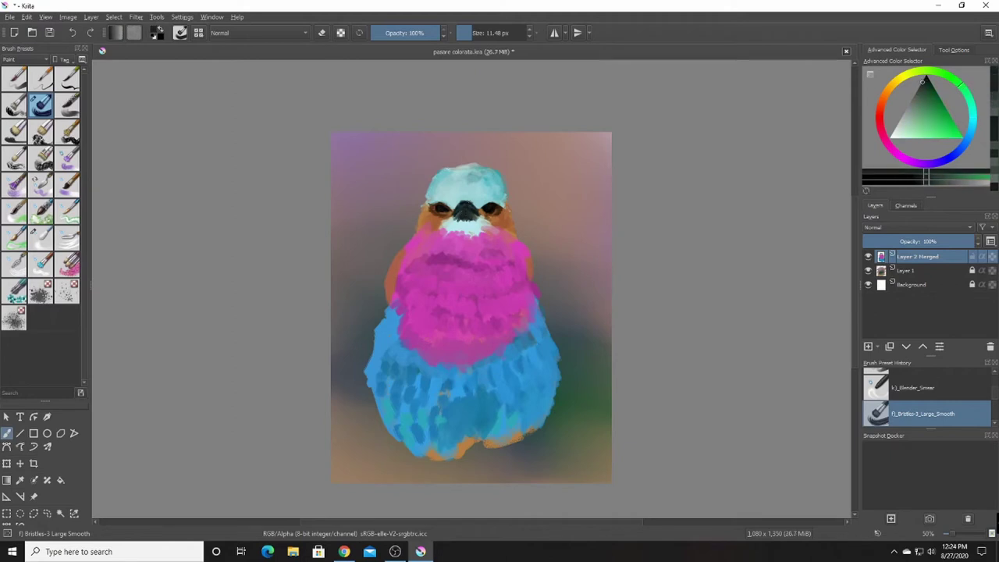
- Pick near-white cyan with a smaller brush, checking the view rotated and mirrored
click(924, 89)
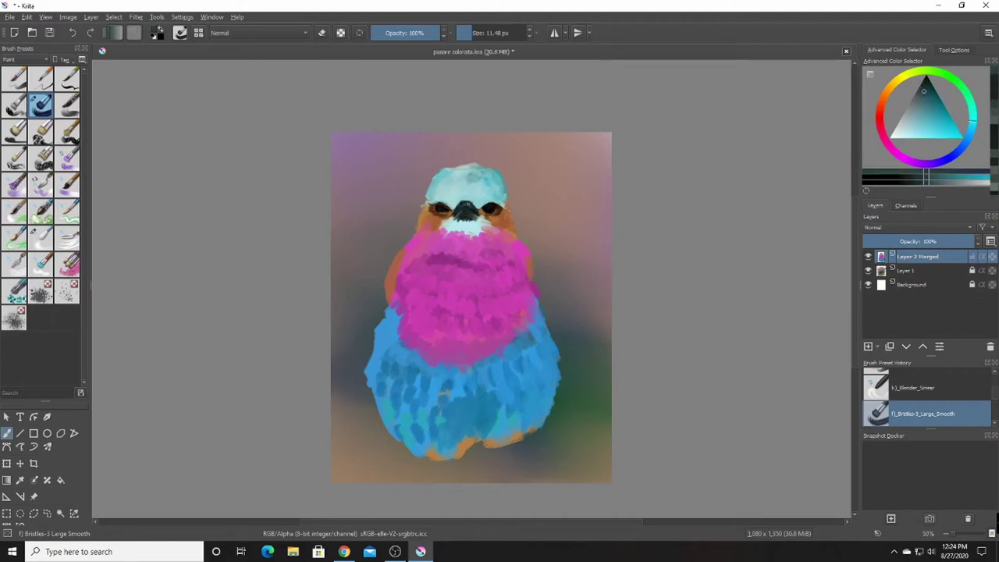
click(960, 85)
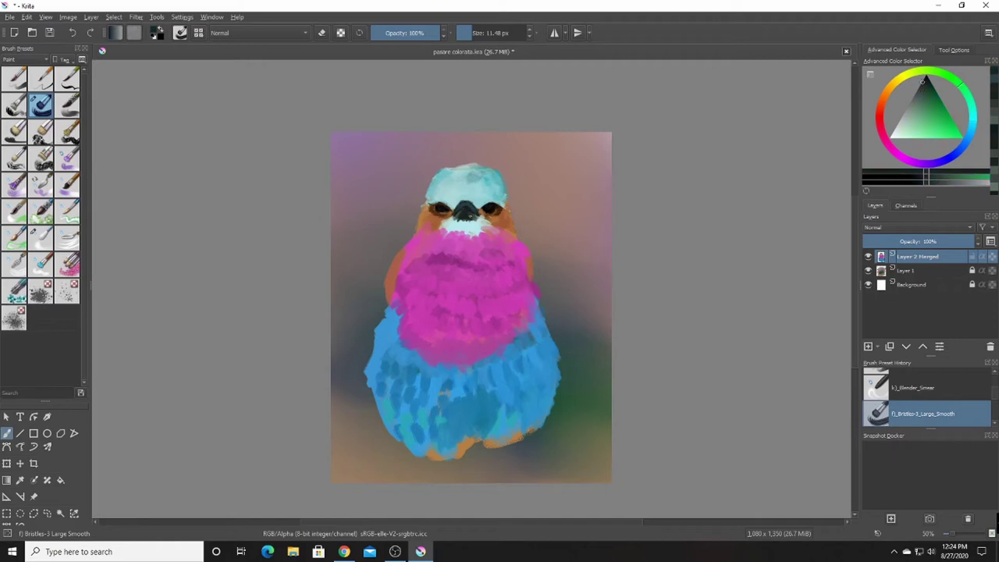
key(bracketleft)
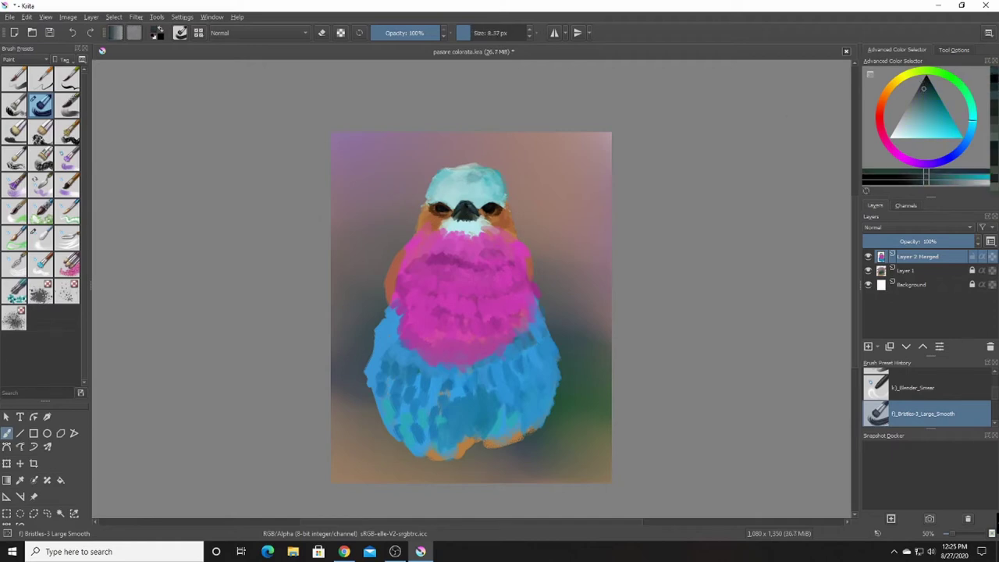
drag(546, 195, 391, 351)
key(5)
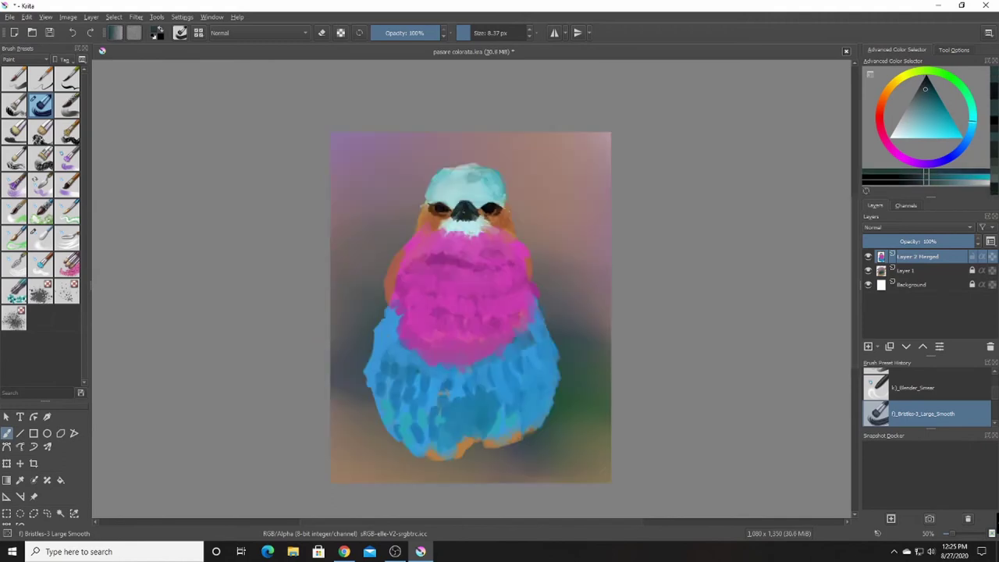
key(m)
- Sample progressively lighter cyan-white from the crown, toggling mirror view to check
ctrl+click(462, 213)
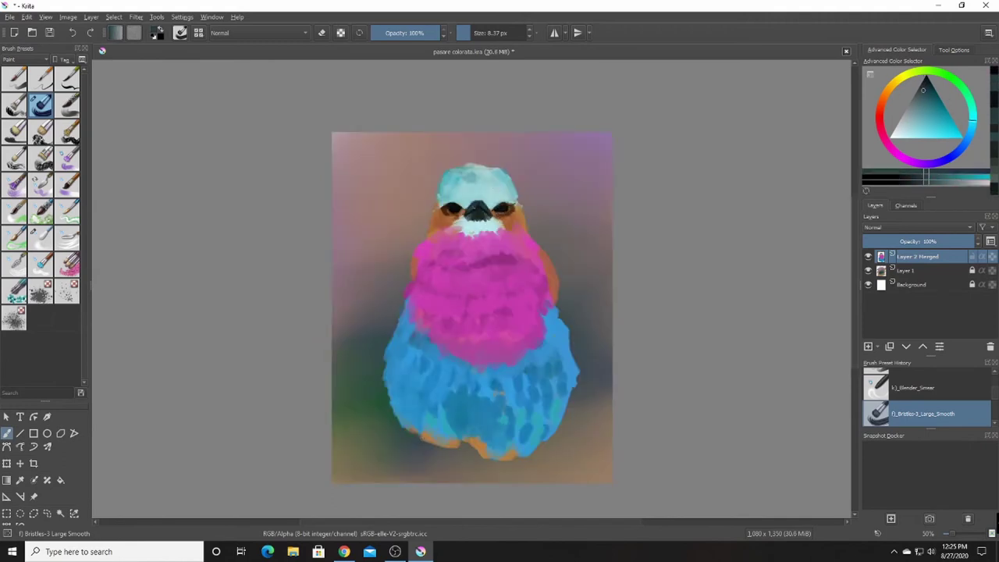
ctrl+click(462, 212)
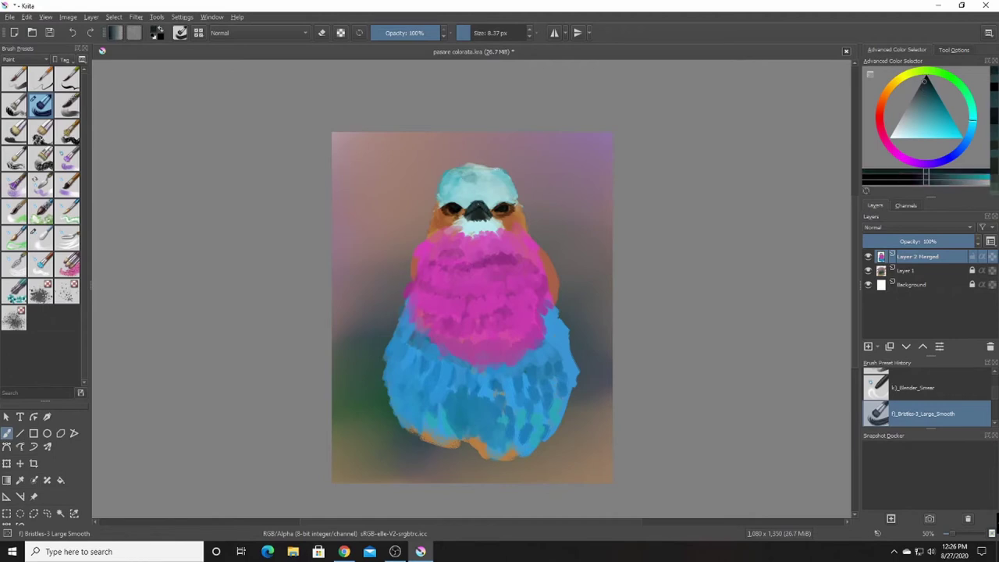
key(m)
key(m)
ctrl+click(462, 212)
key(m)
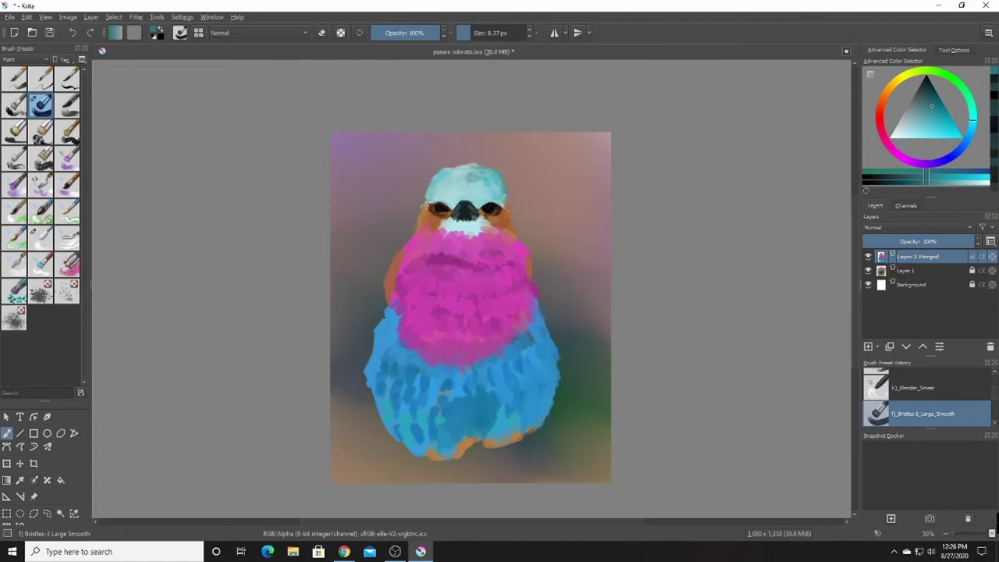
ctrl+click(462, 212)
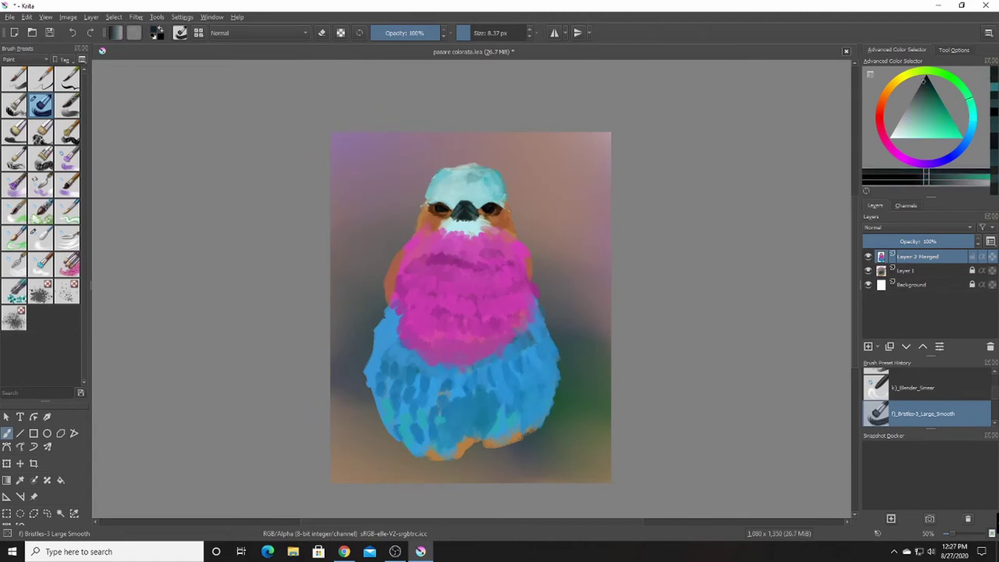
key(m)
key(m)
ctrl+click(462, 212)
ctrl+click(480, 181)
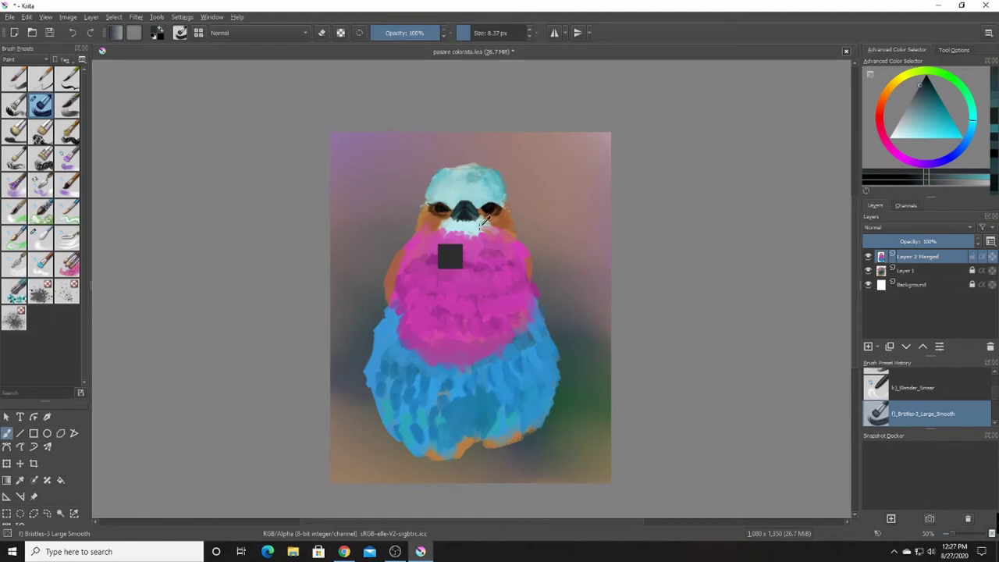
- Unmirror the view, reset the zoom and return to freehand painting
key(m)
key(minus)
key(plus)
key(ctrl+t)
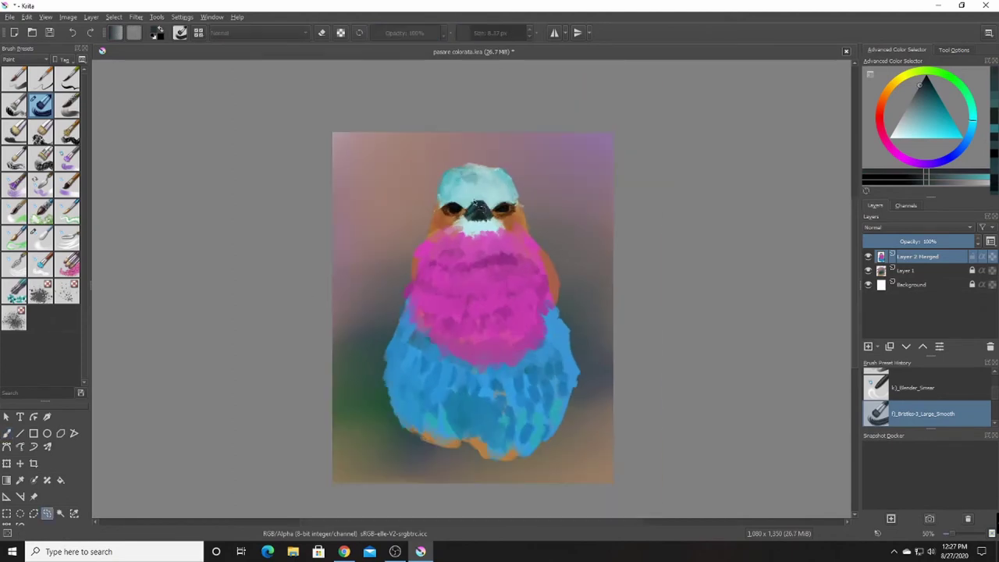
key(b)
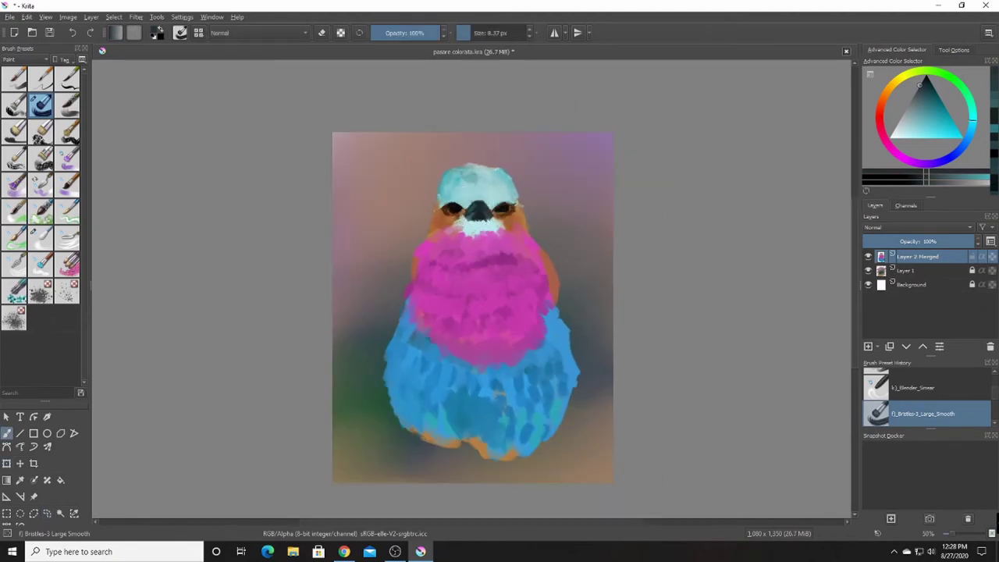
- Sample teal and lighter cyan from the crown, comparing in mirror view
ctrl+click(509, 231)
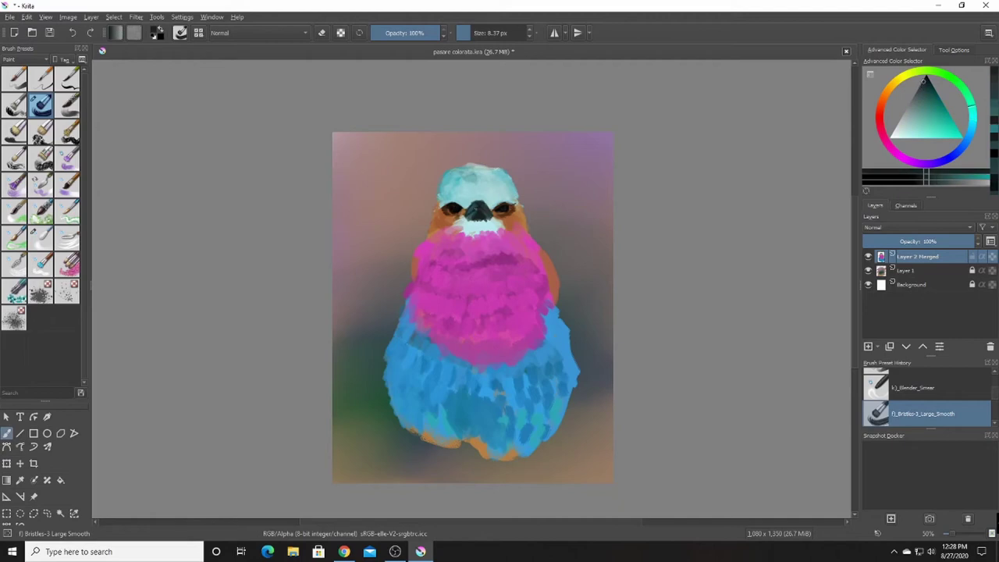
ctrl+click(486, 199)
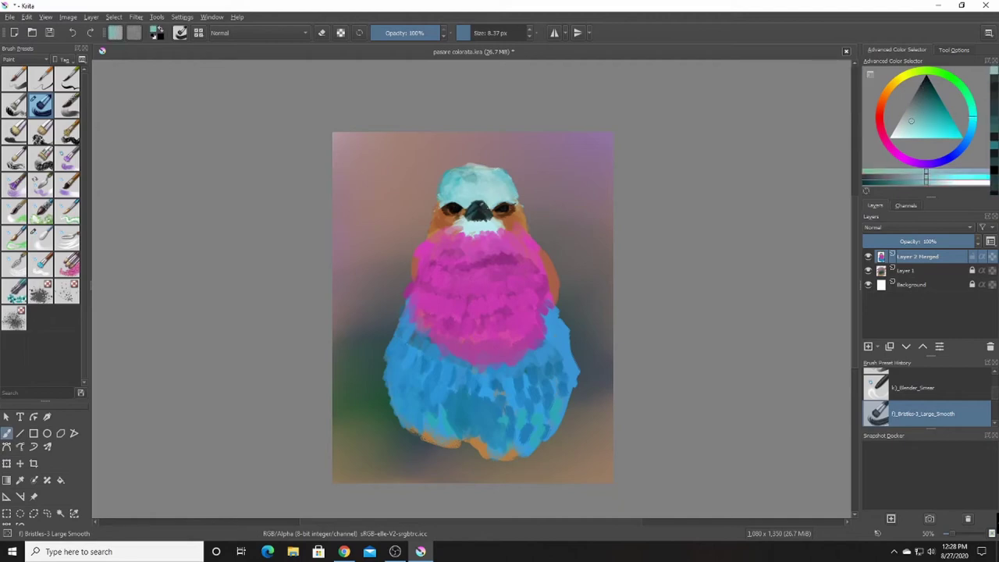
key(m)
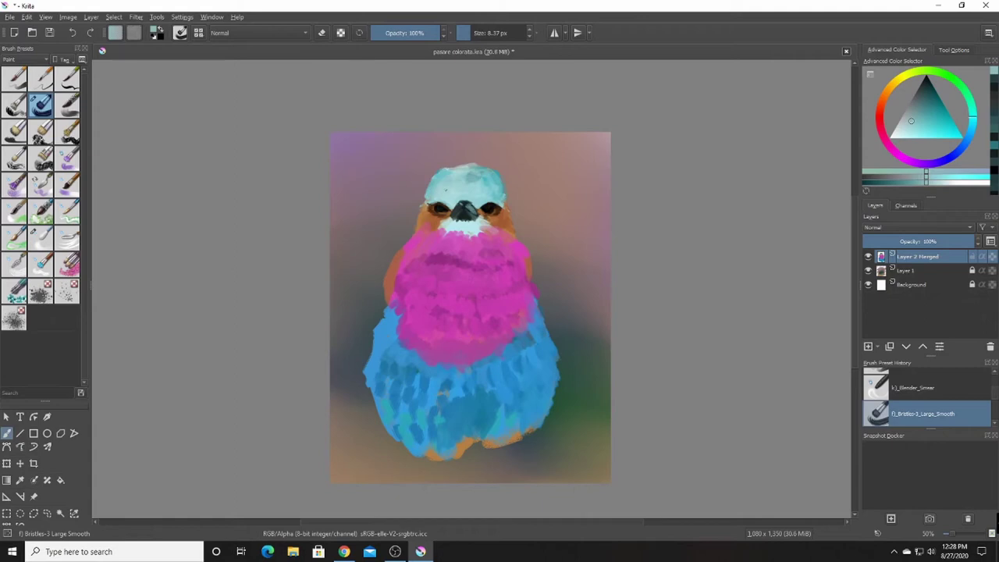
ctrl+click(458, 203)
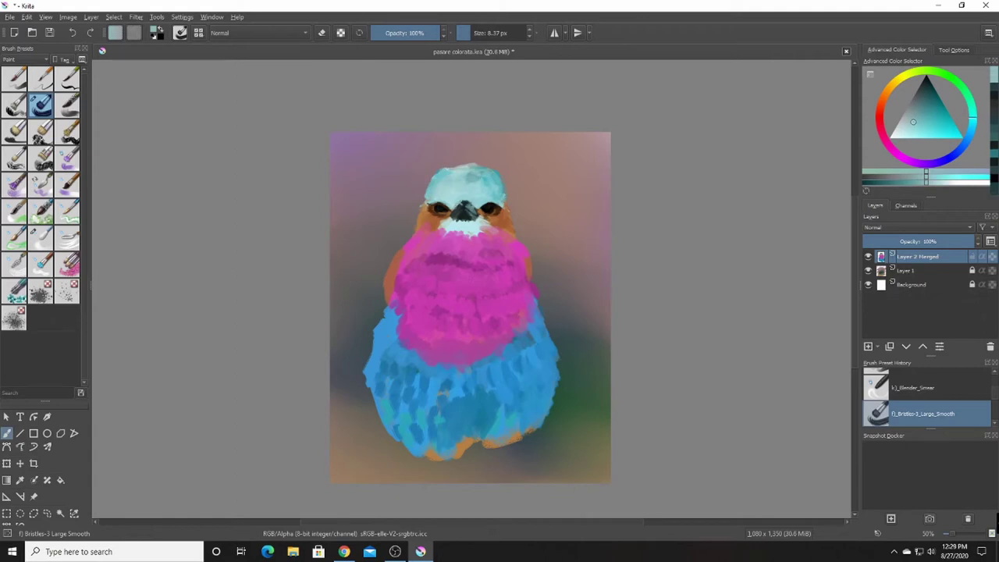
key(m)
key(m)
key(m)
key(d)
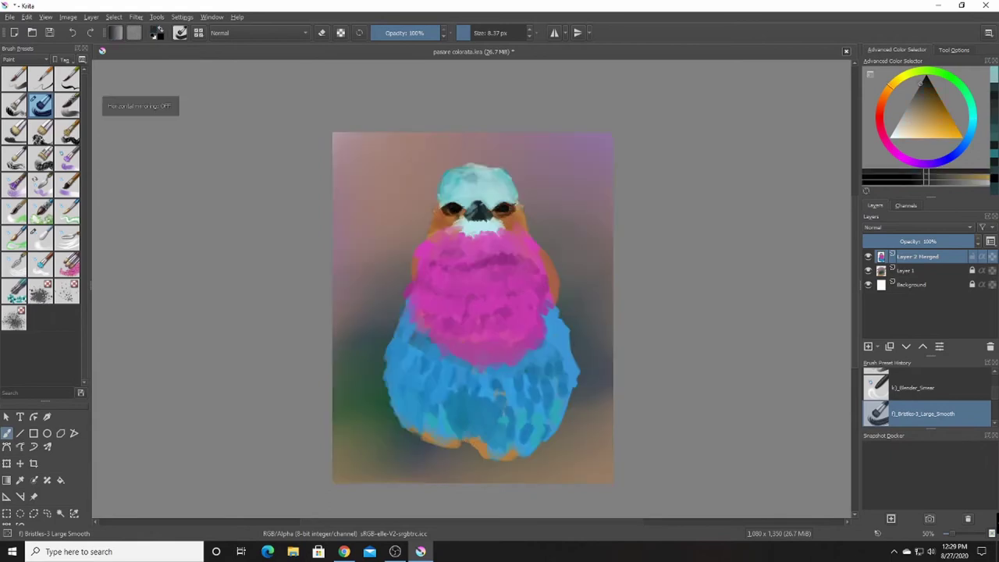
- Pick light orange for the cheeks and light crown cyan with a slightly smaller brush
ctrl+click(548, 266)
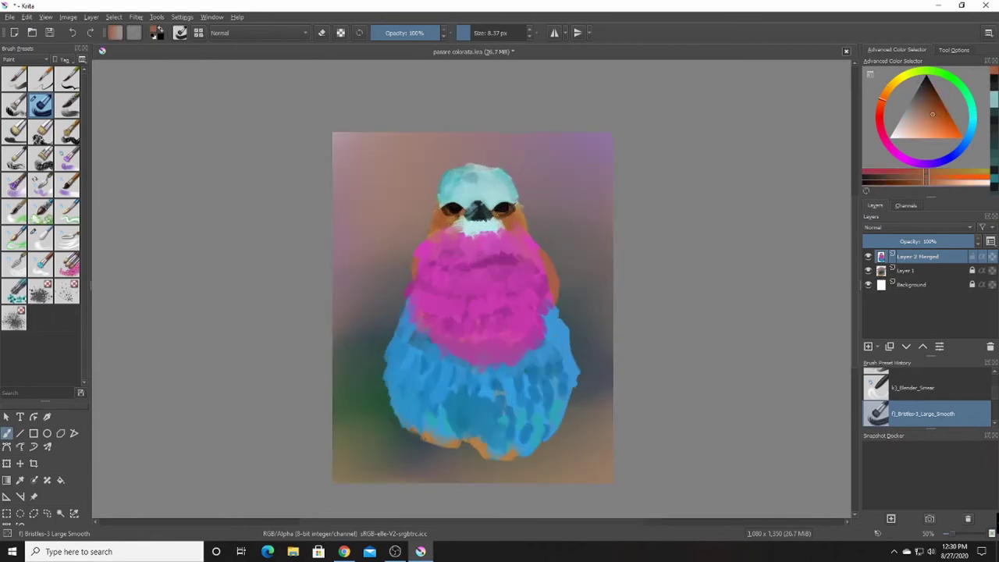
key(minus)
key(plus)
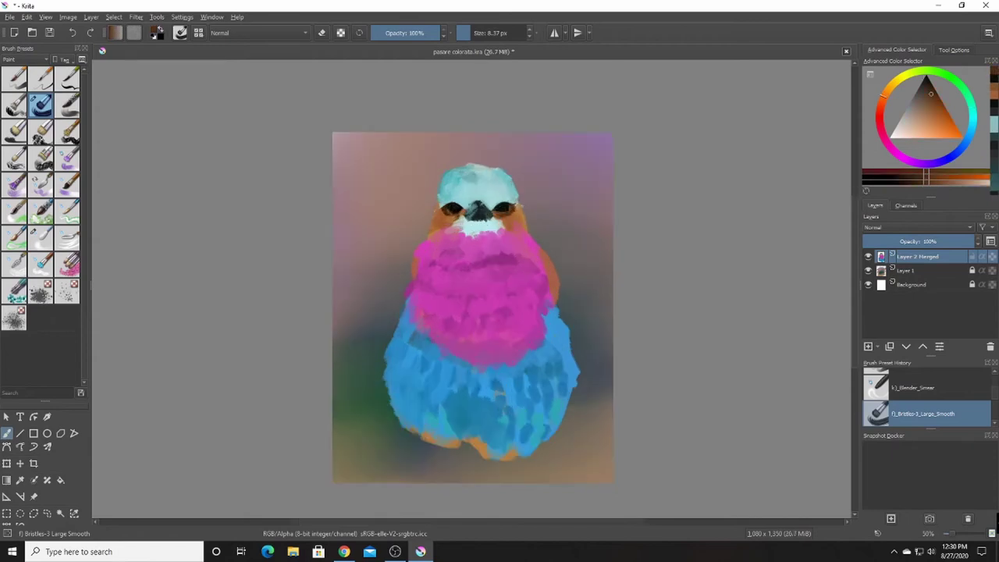
ctrl+click(476, 181)
key(bracketleft)
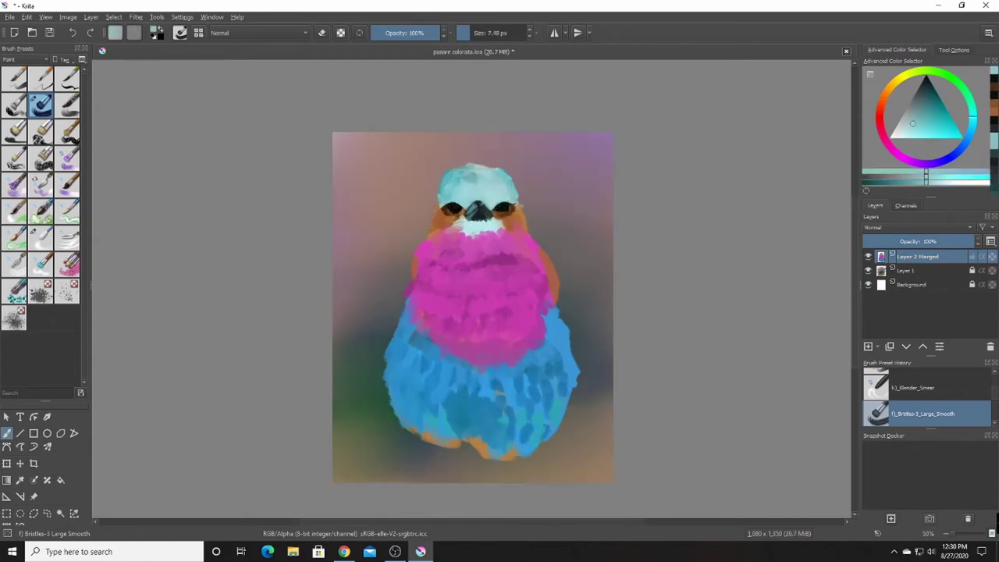
key(m)
key(d)
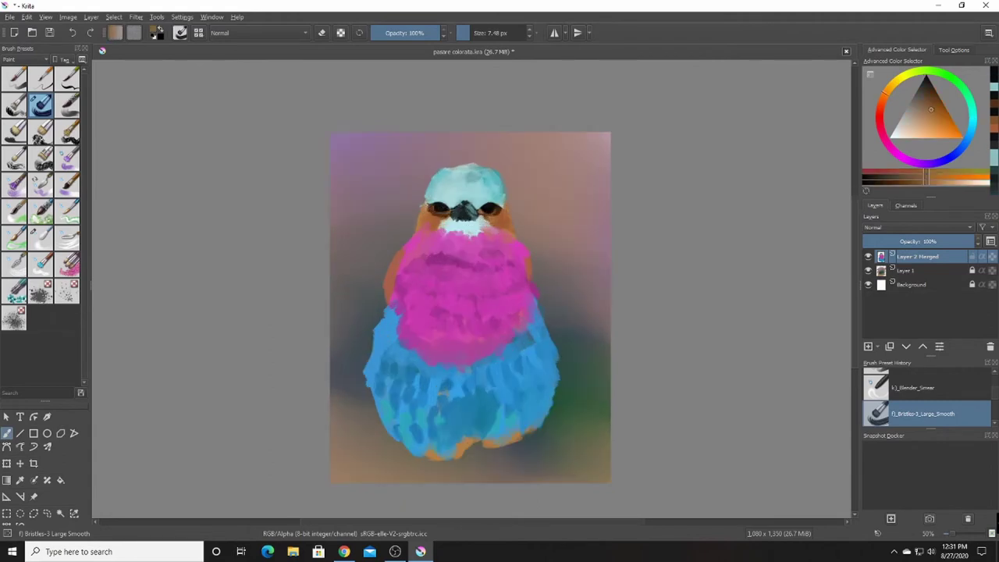
- Flip the view back and sample orange-tan from the bird's cheek
key(m)
key(d)
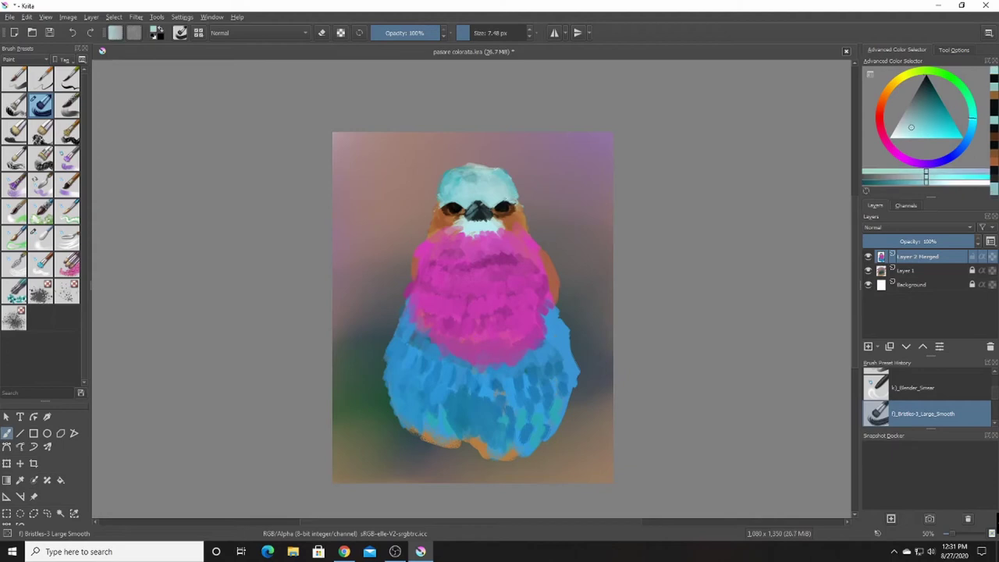
key(minus)
key(plus)
scroll(472, 307, down, 1)
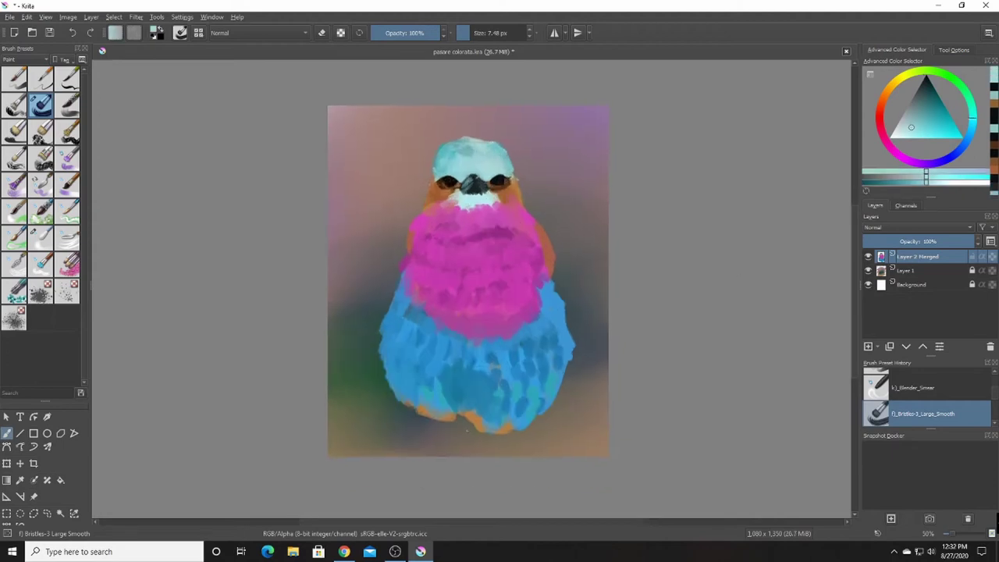
ctrl+click(469, 433)
scroll(479, 328, up, 1)
- Paint spiky light cyan feathers on the crown with Blender Knife Edge, checking mirrored
click(67, 238)
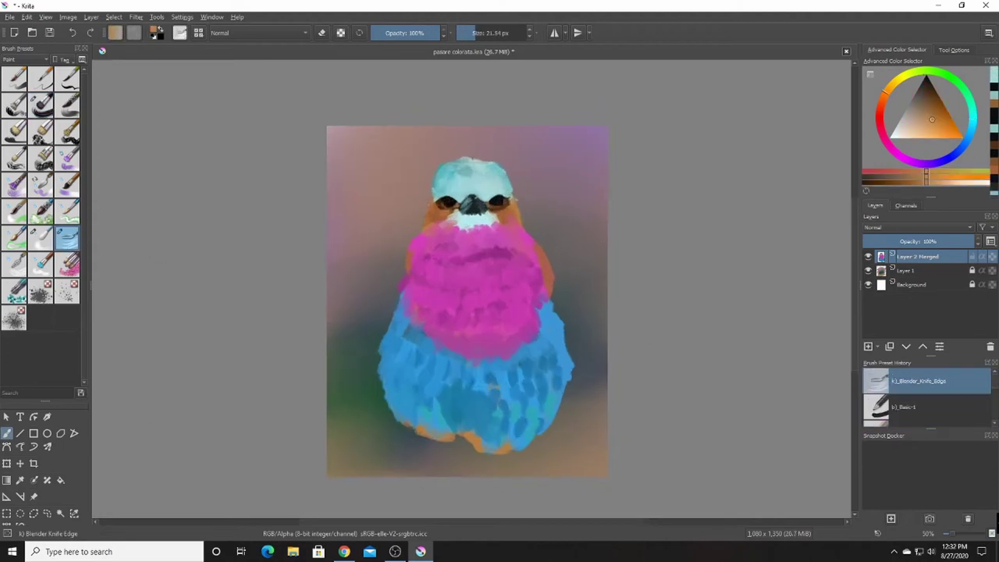
drag(500, 171, 505, 163)
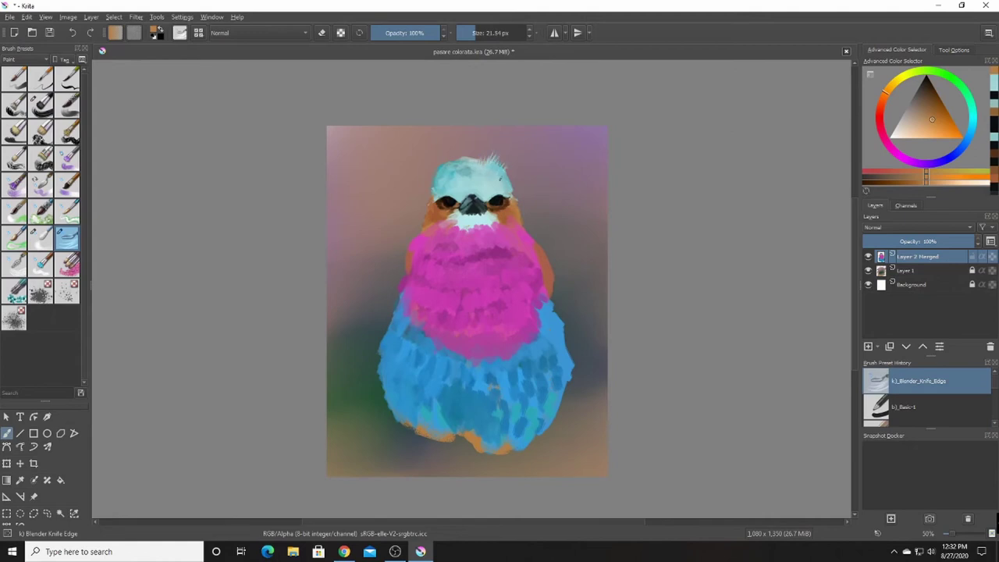
key(m)
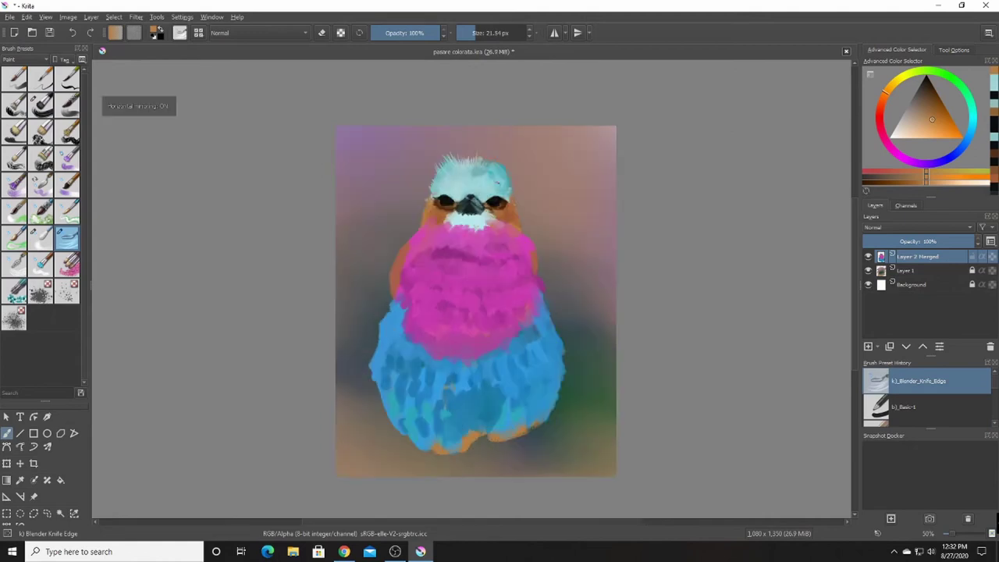
key(e)
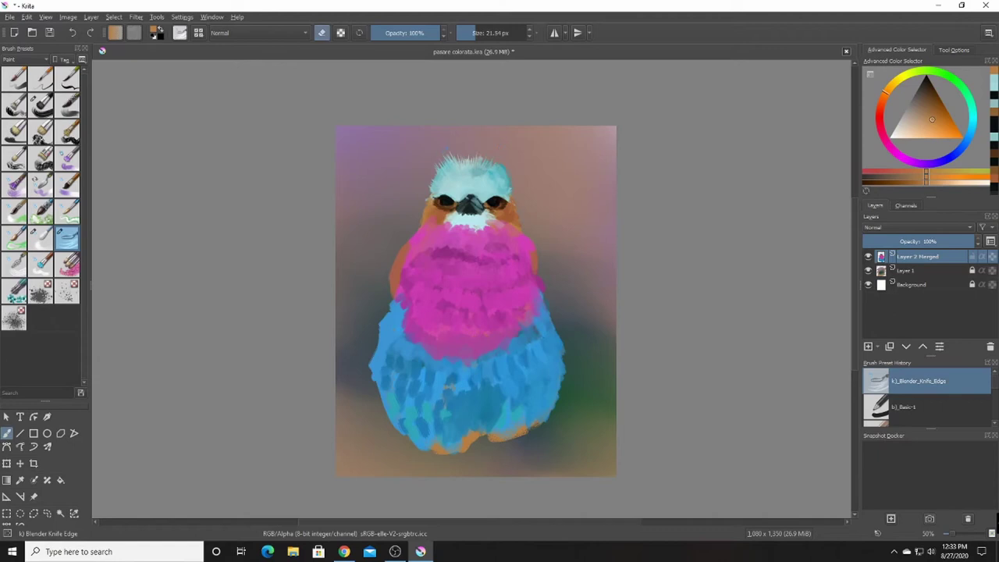
key(e)
ctrl+click(468, 168)
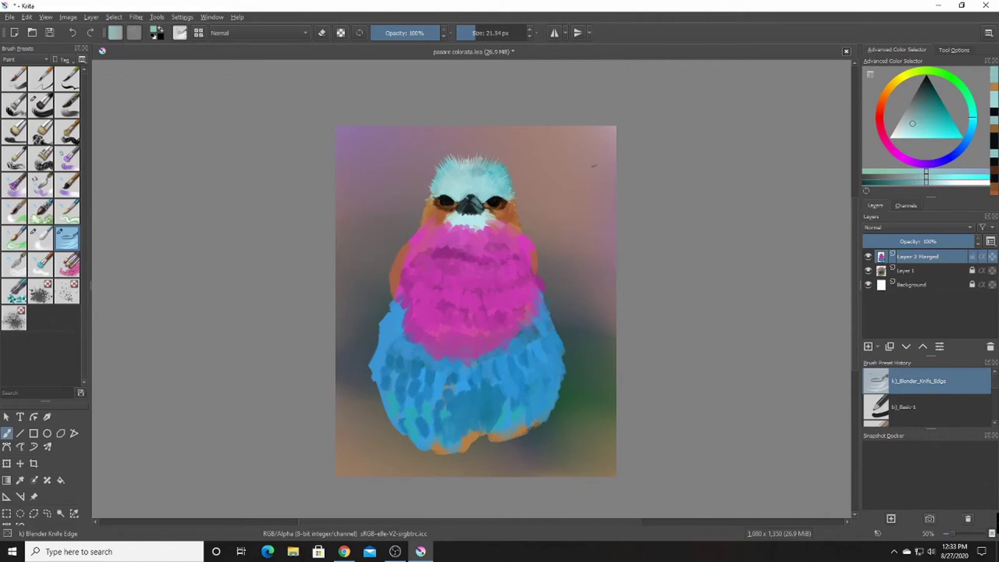
key(m)
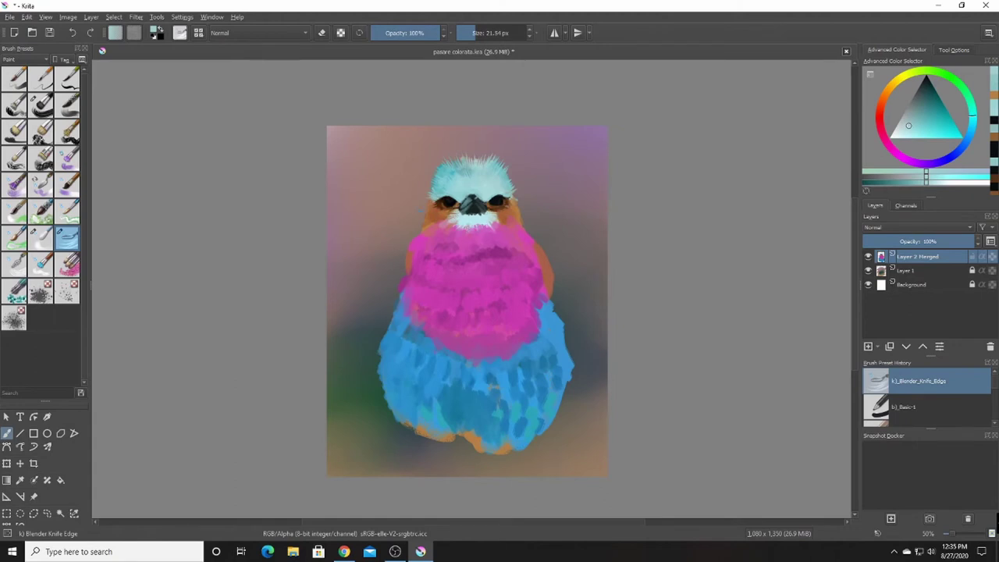
- Sample cheek orange and light cyan, then enlarge the brush to about 41 px
key(m)
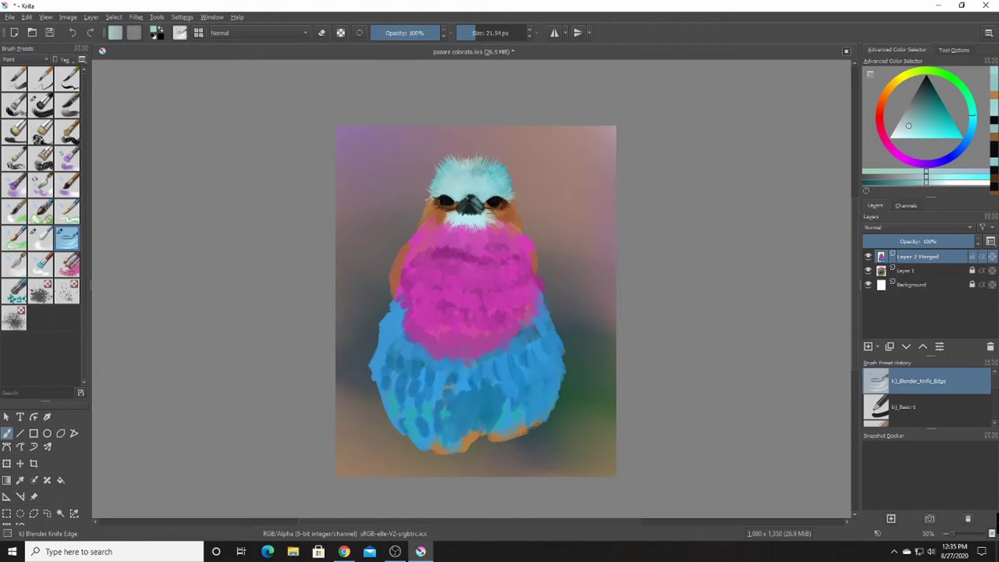
ctrl+click(511, 211)
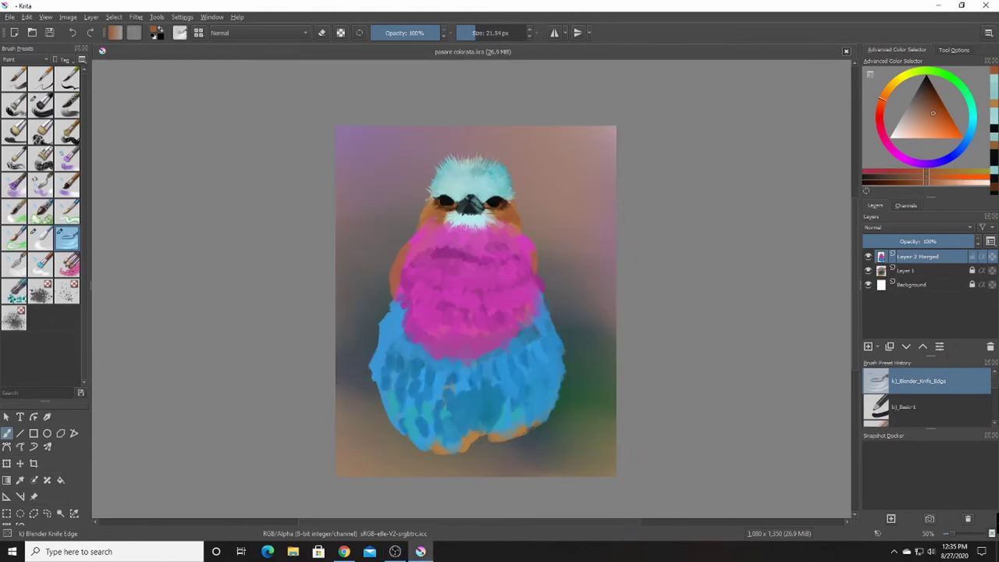
ctrl+click(442, 218)
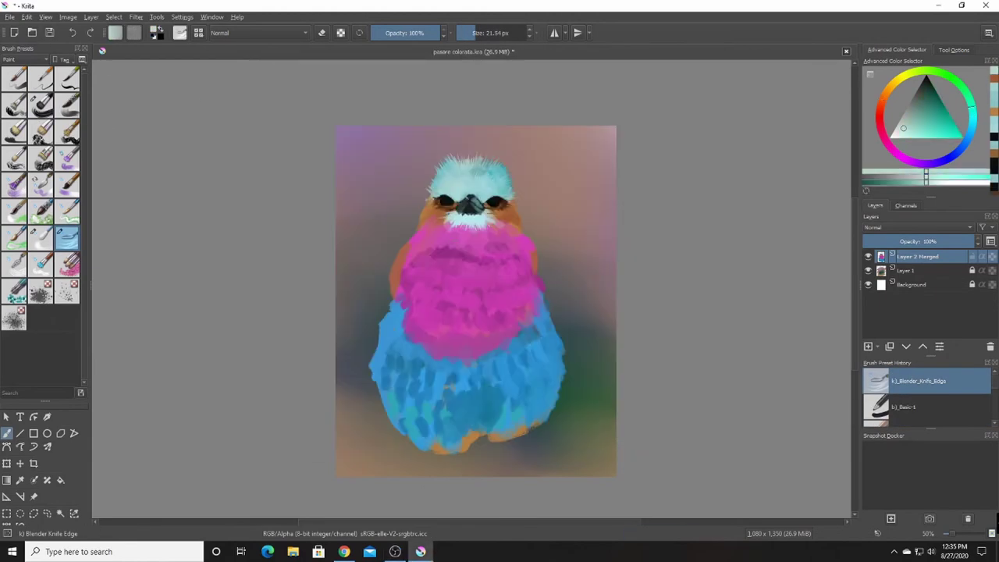
key(m)
key(bracketright)
key(bracketright)
key(bracketright)
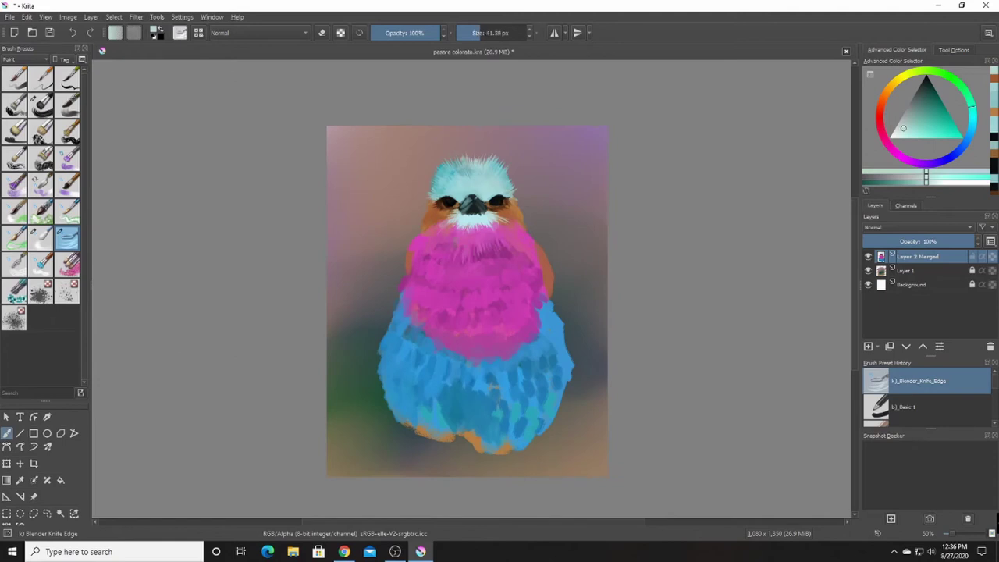
- Paint a pink stroke on the bird's belly with a brush around 36-50 px
ctrl+click(469, 282)
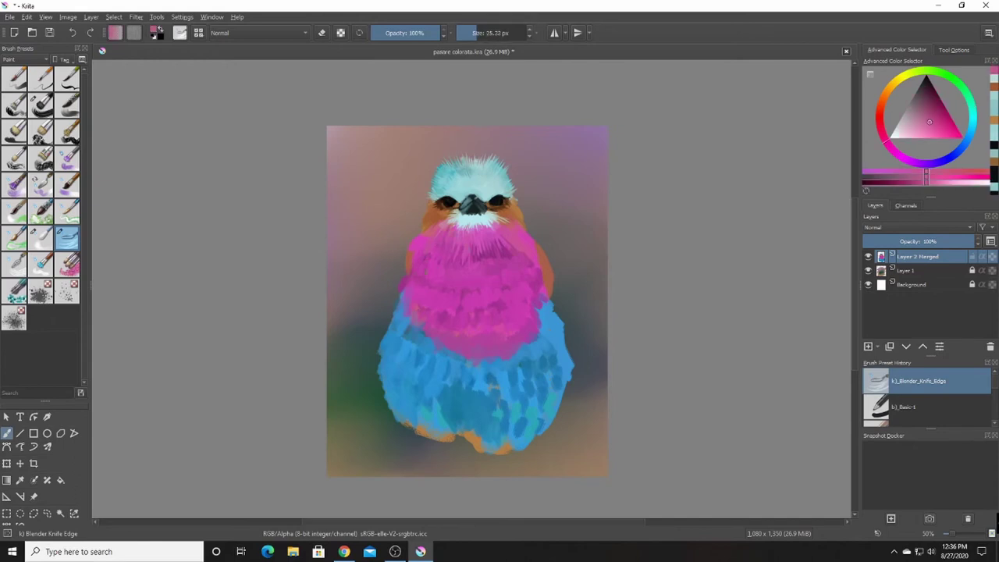
key(m)
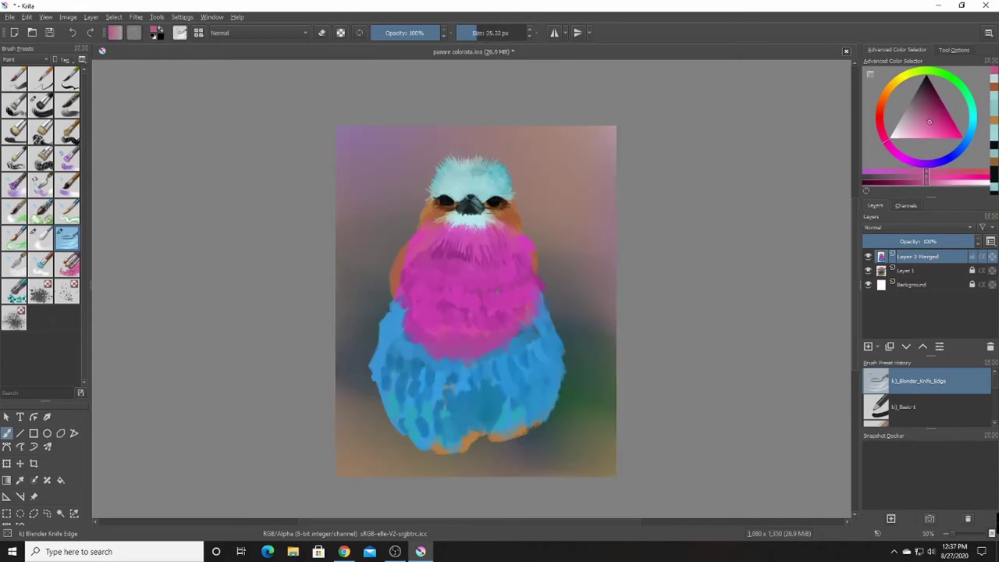
key(m)
key(bracketright)
key(bracketright)
key(bracketright)
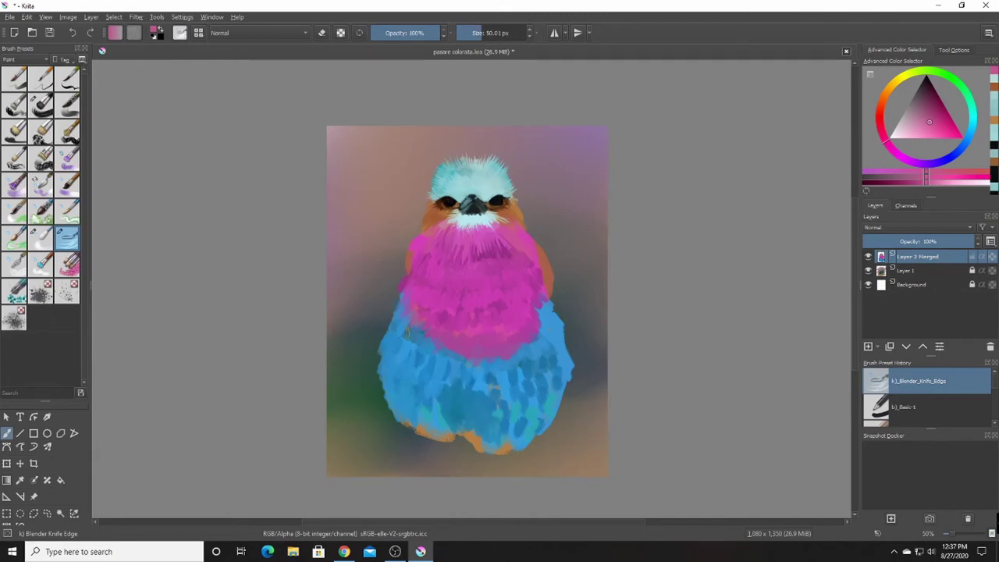
drag(476, 351, 476, 365)
key(bracketleft)
- Resample orange and pink and set the brush back to about 21 px
ctrl+click(492, 216)
ctrl+click(492, 217)
key(bracketleft)
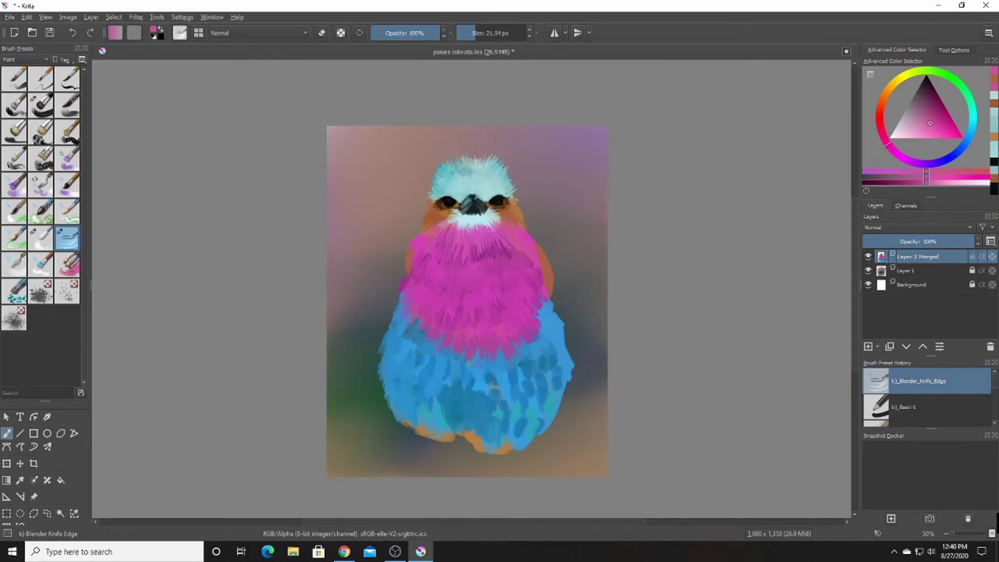
key(m)
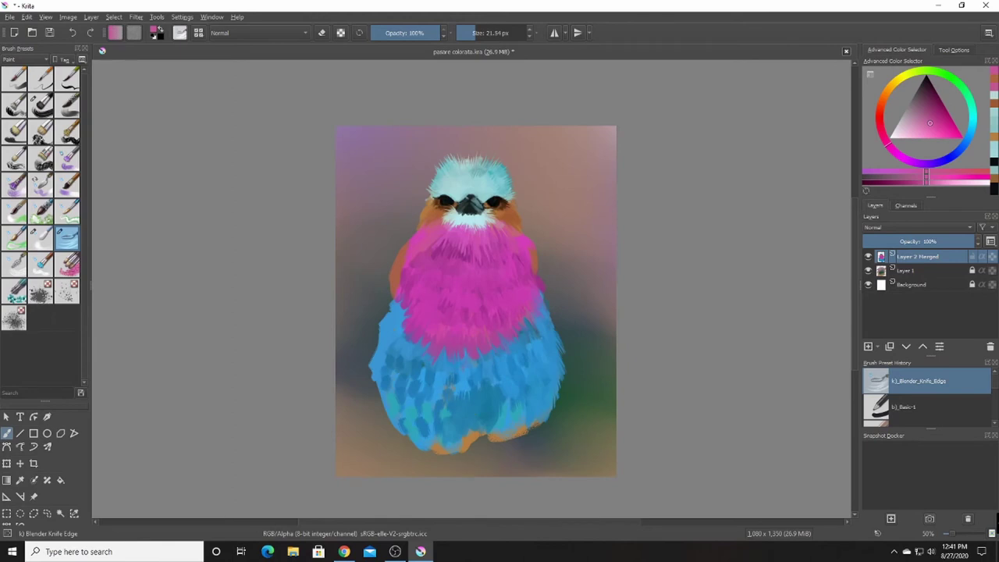
key(])
drag(488, 27, 475, 33)
- Unmirror the view, enlarge the brush to about 47 px and select Bristles-3 Large Smooth
key(m)
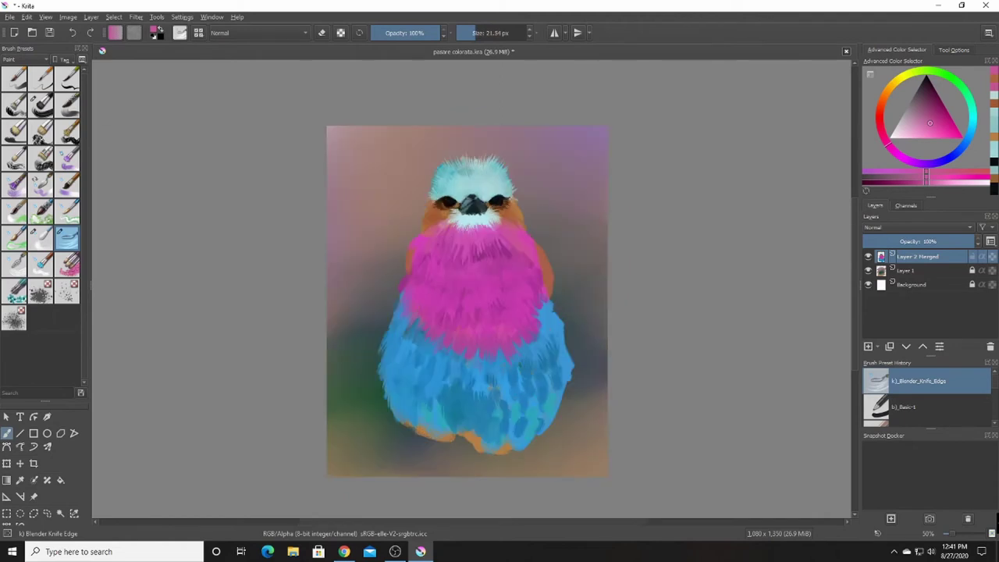
key(m)
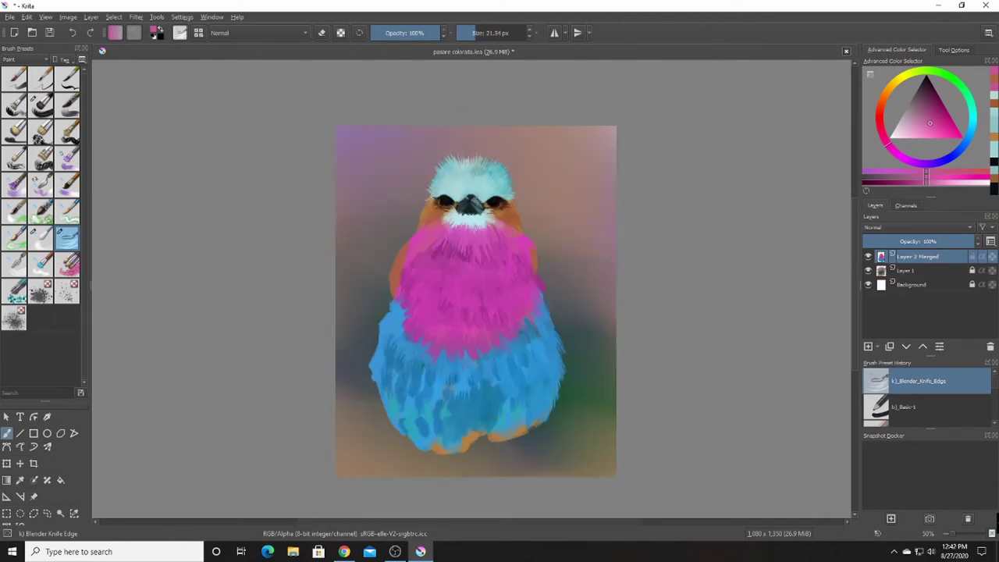
key(bracketright)
click(41, 104)
- Pick peach-orange and return to painting on Layer 2 Merged
drag(928, 118, 926, 128)
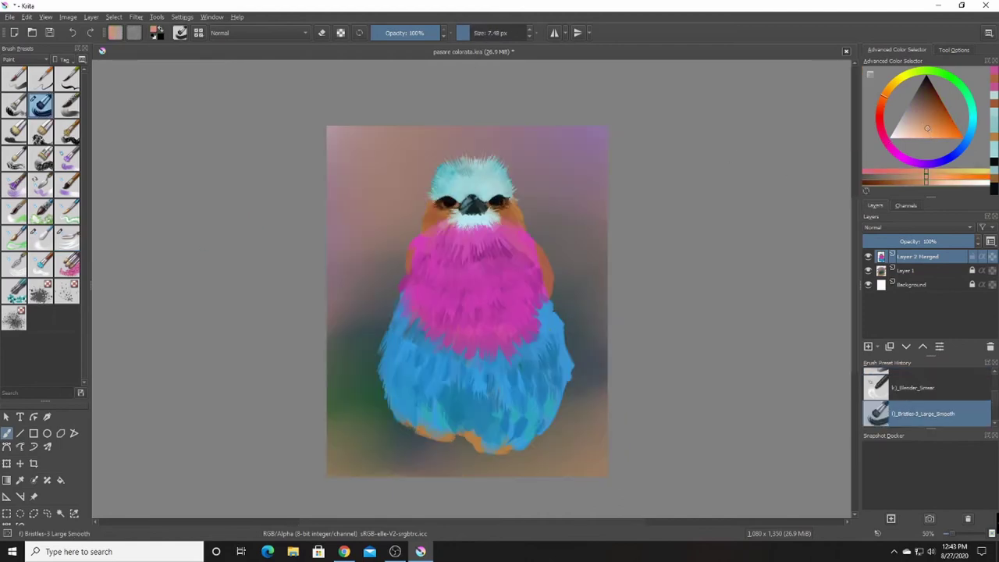
click(906, 270)
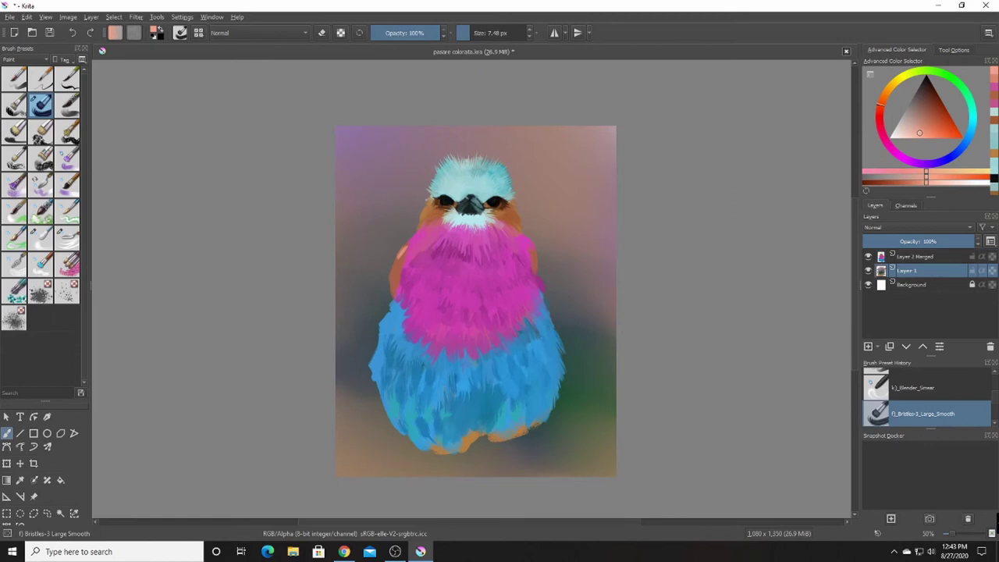
key(ctrl+t)
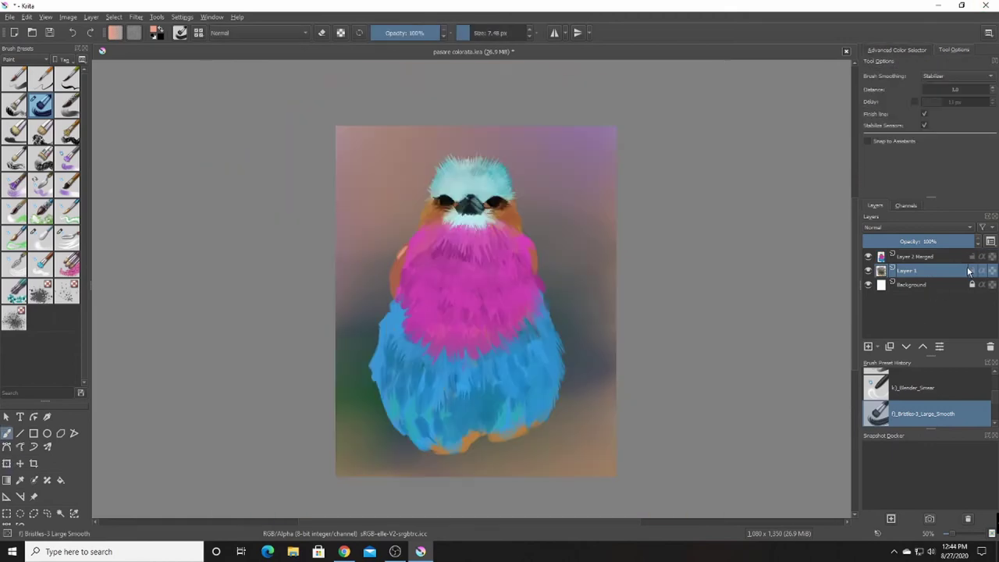
click(897, 49)
click(944, 117)
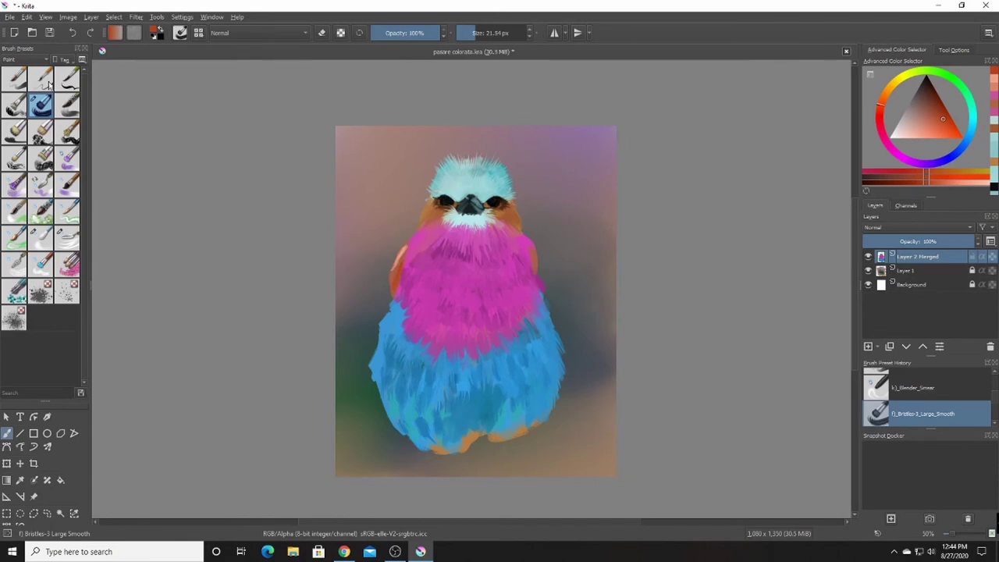
- Enlarge the brush to about 31 px and sample paler orange from the feathers
key(bracketright)
key(bracketright)
ctrl+click(366, 299)
key(e)
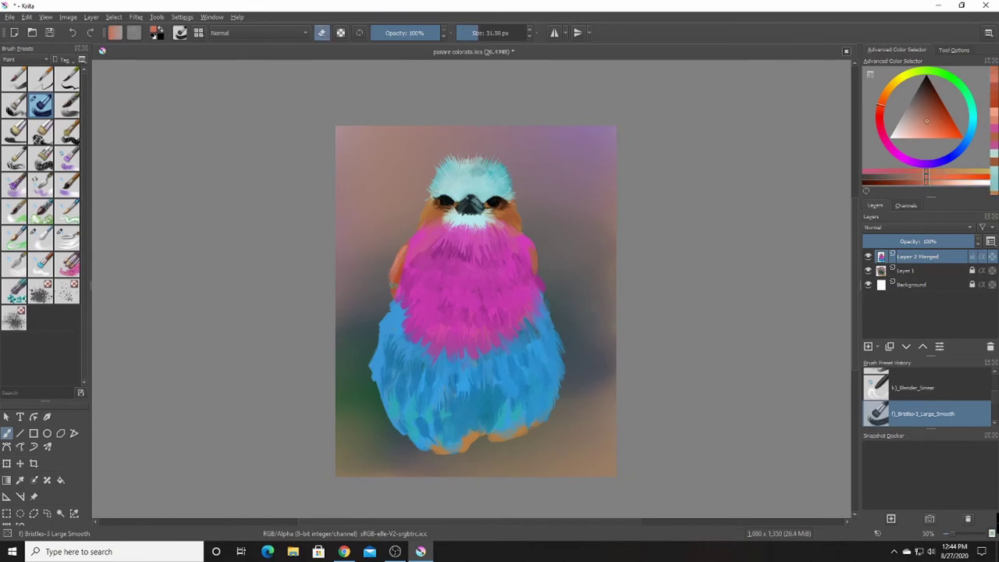
key(e)
ctrl+click(401, 281)
key(m)
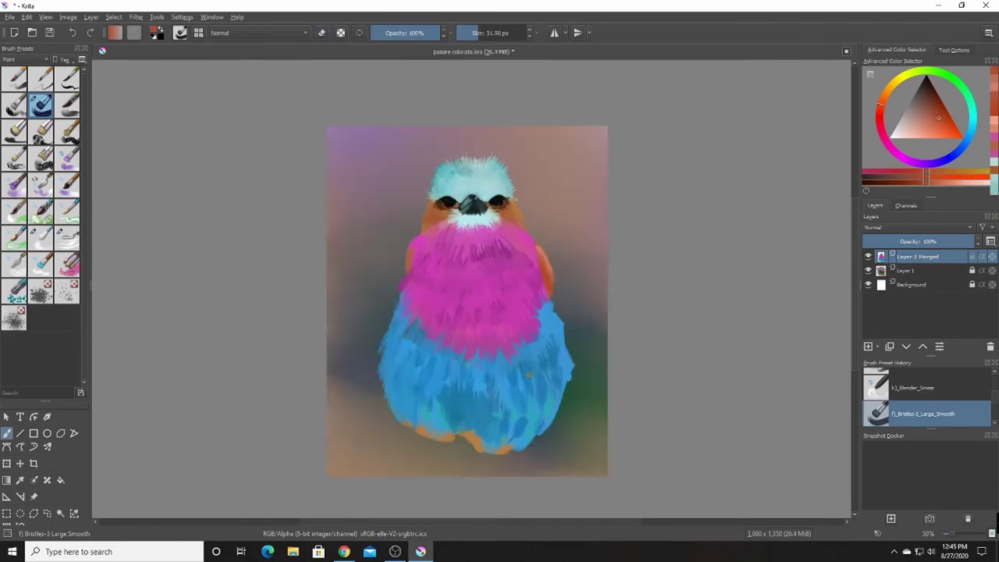
- Brush peach-orange strokes along the wing edge
click(917, 129)
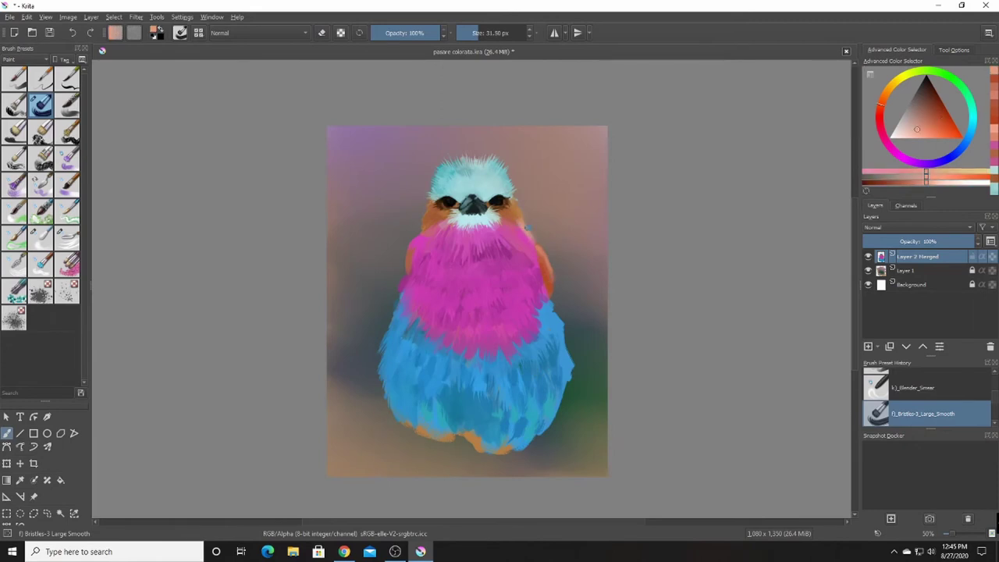
ctrl+click(535, 241)
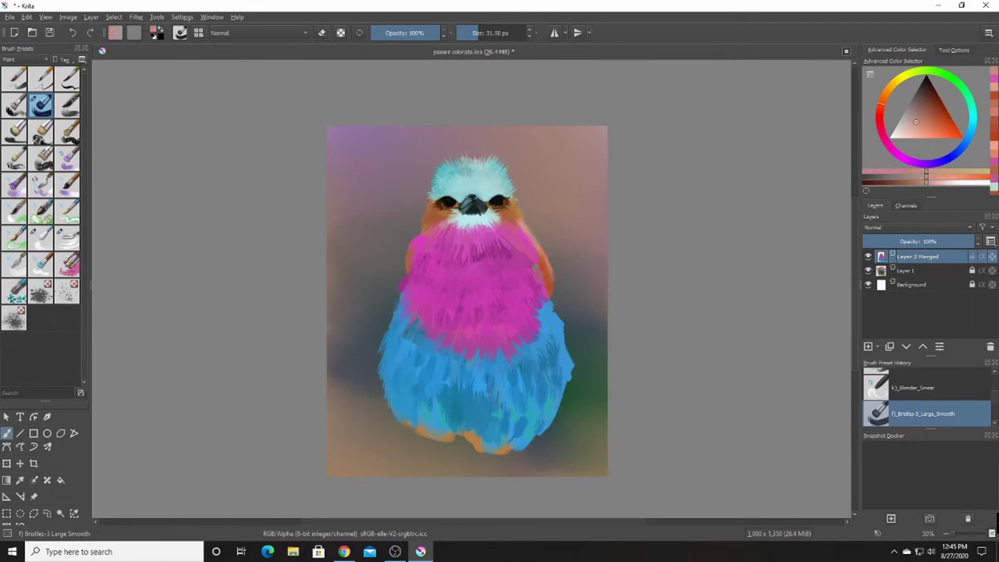
ctrl+click(548, 287)
key(m)
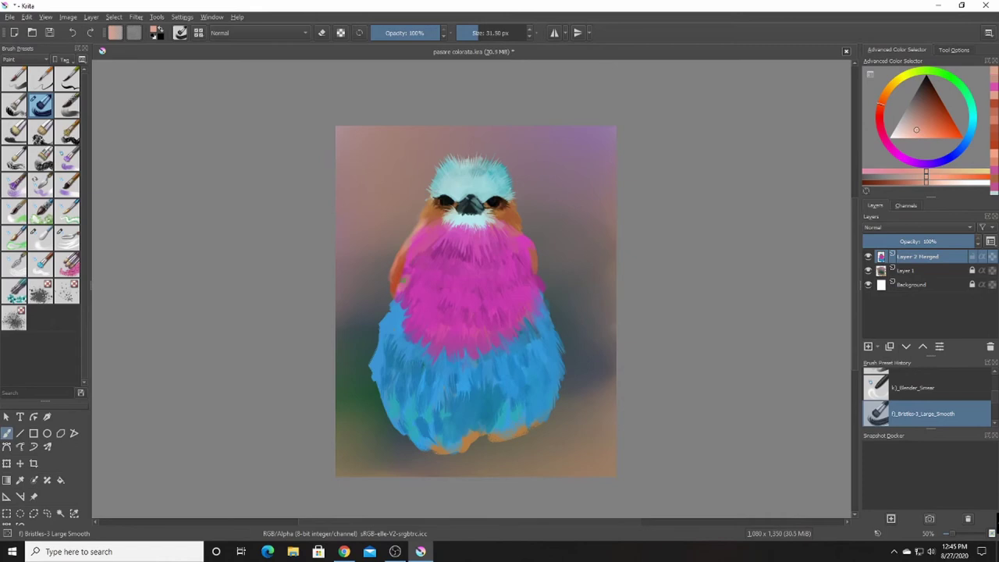
mouse_move(408, 265)
mouse_down()
mouse_move(422, 234)
mouse_move(414, 252)
mouse_up()
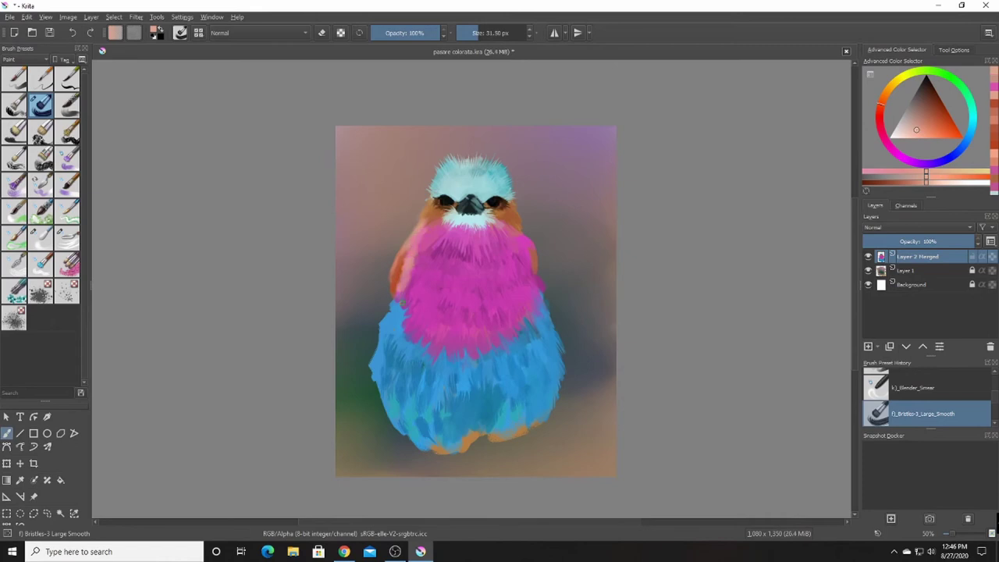
ctrl+click(451, 255)
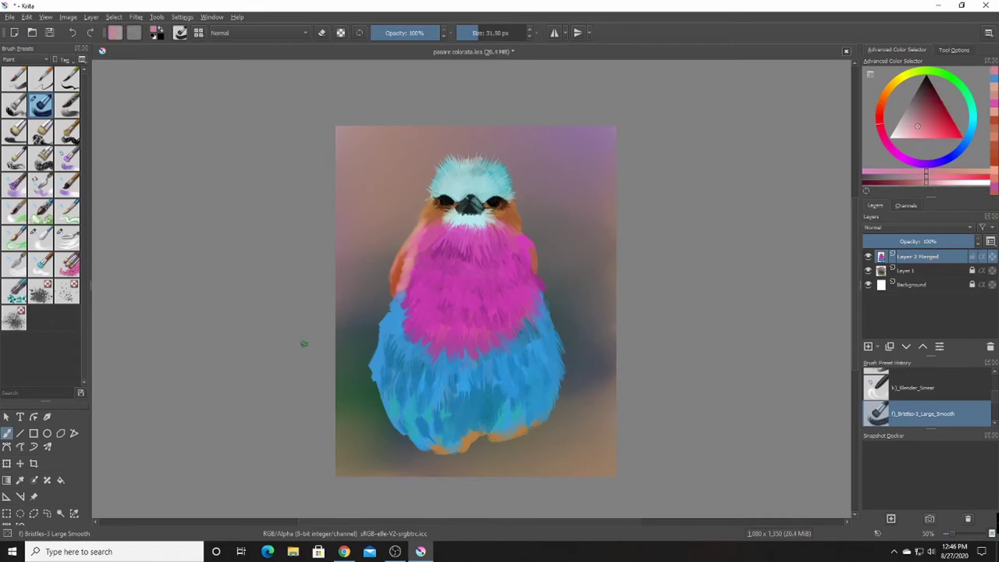
- Sample orange and light pink at the bird's edge in mirrored view
key(m)
key(e)
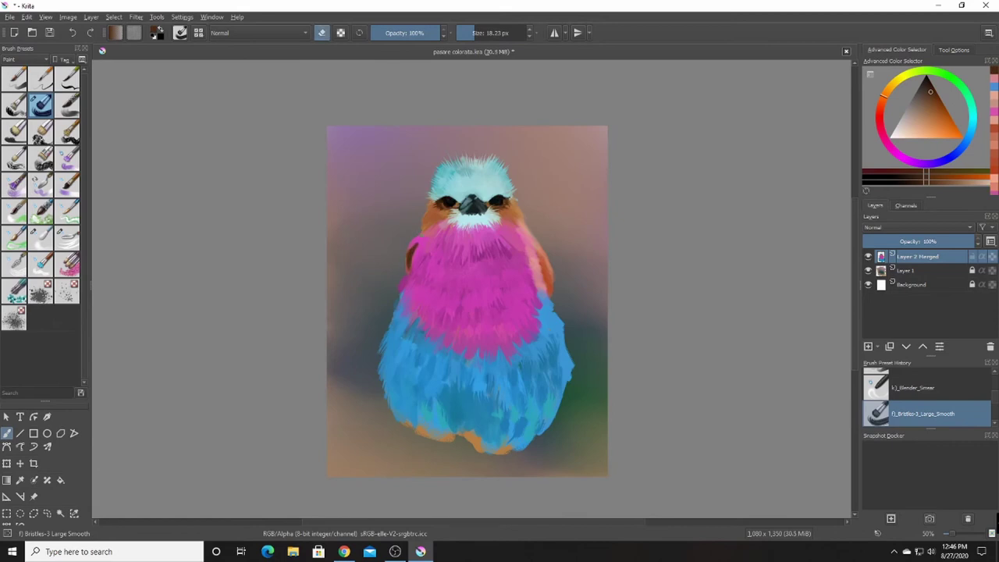
ctrl+click(409, 245)
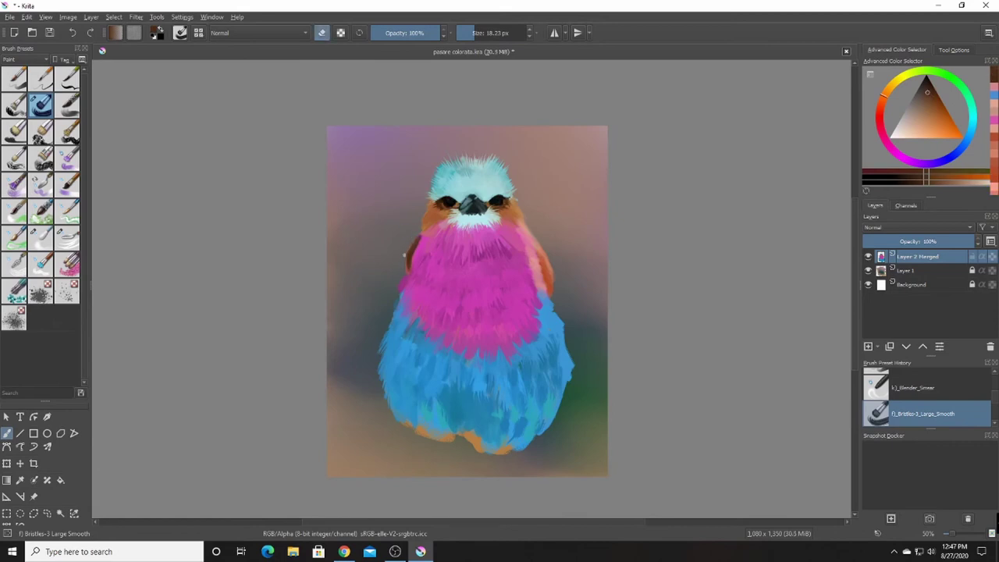
ctrl+click(410, 248)
ctrl+click(412, 252)
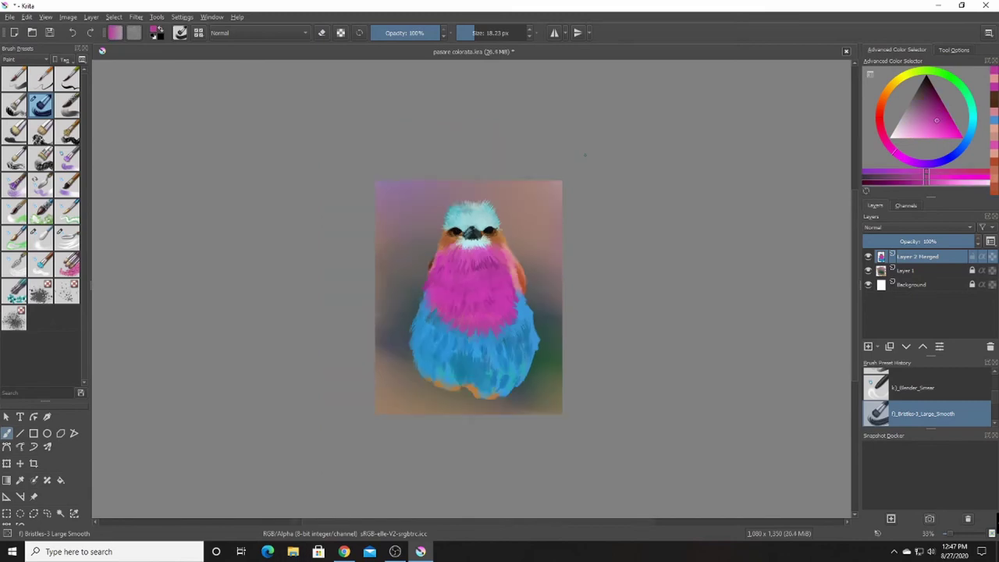
- Squash the bird's lower body upward with a transform, then erase a sliver of its blue side edge
key(ctrl+t)
drag(476, 475, 471, 437)
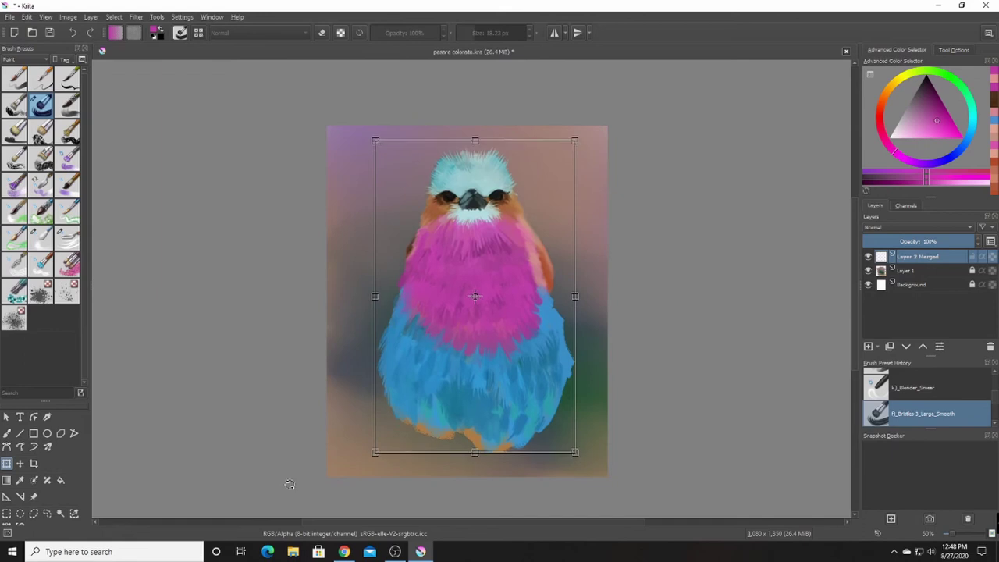
key(b)
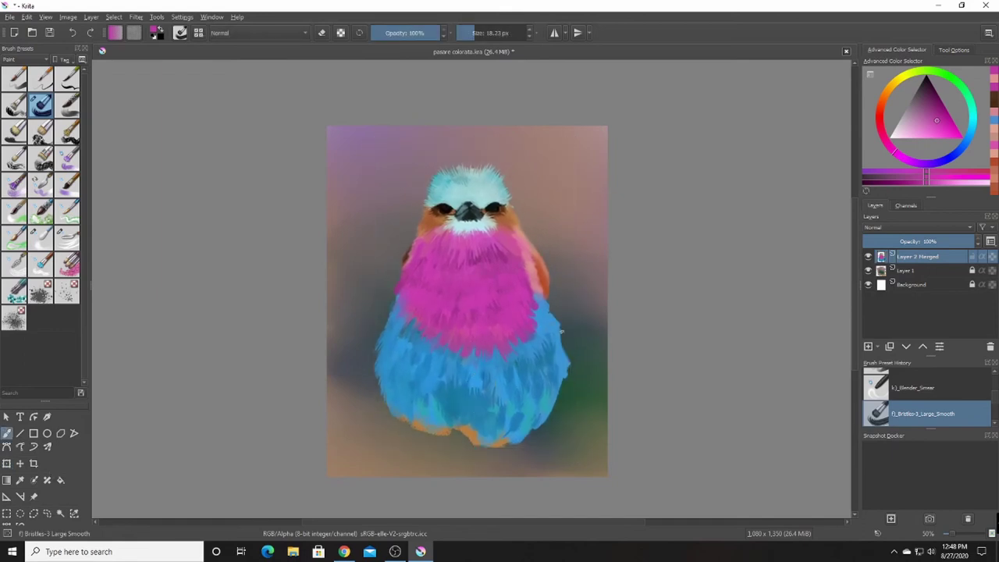
key(e)
drag(566, 351, 567, 380)
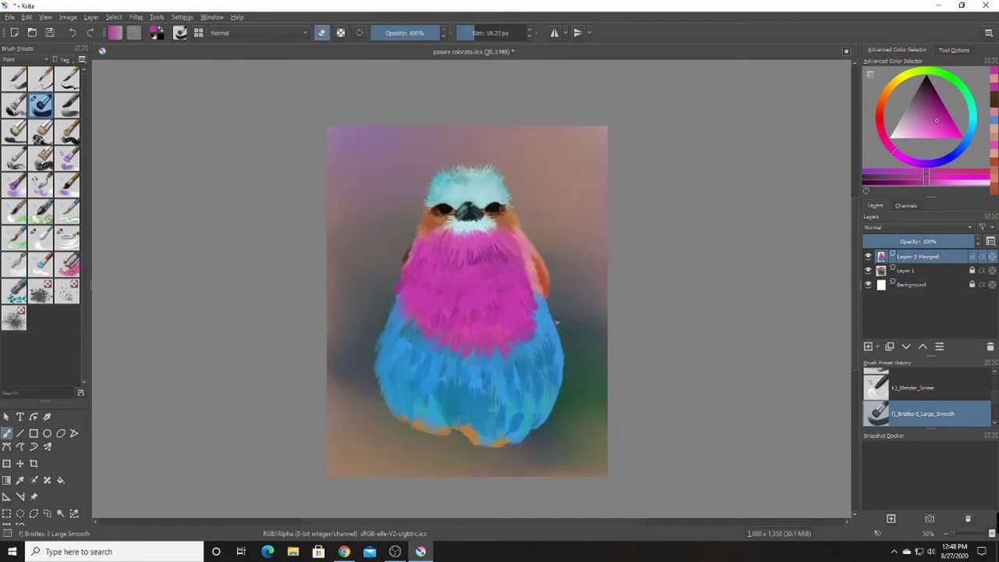
- Add a muted pink stroke on the bird's edge, checking in mirror view
key(m)
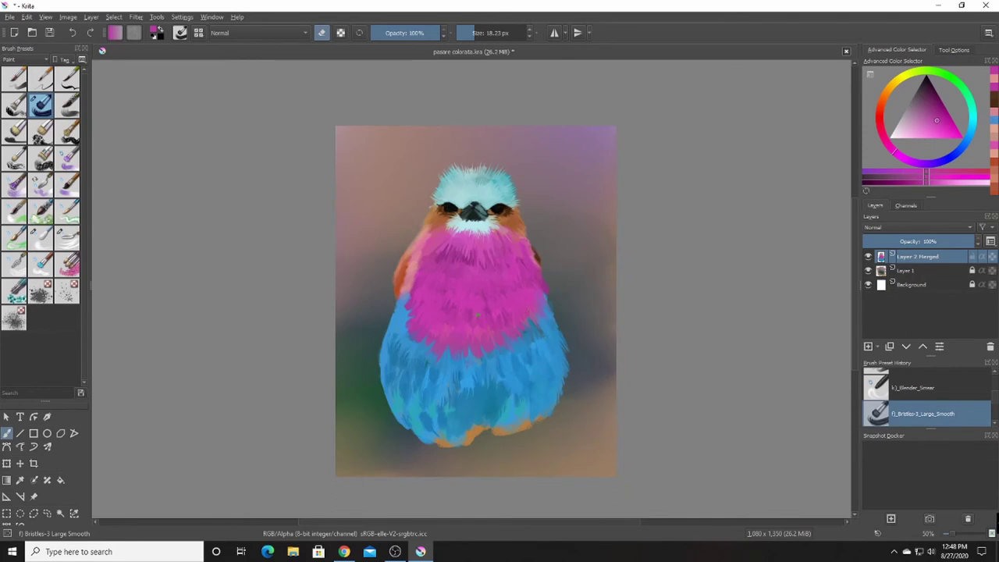
key(m)
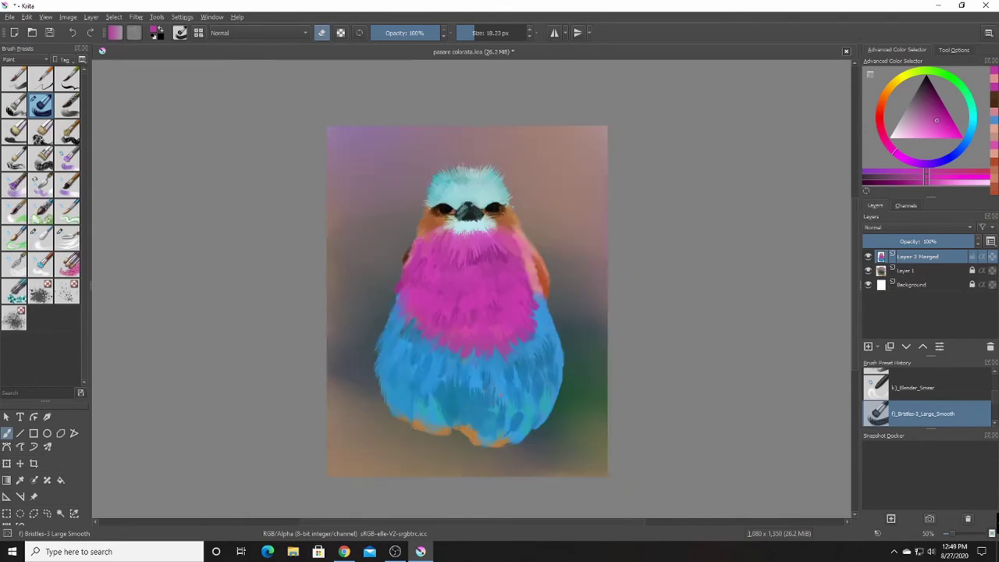
key(e)
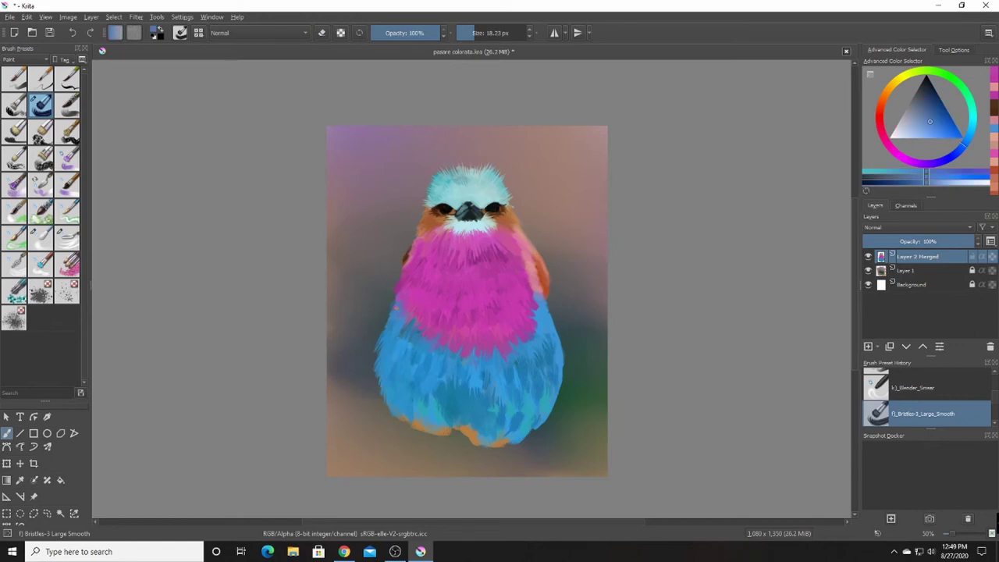
key(m)
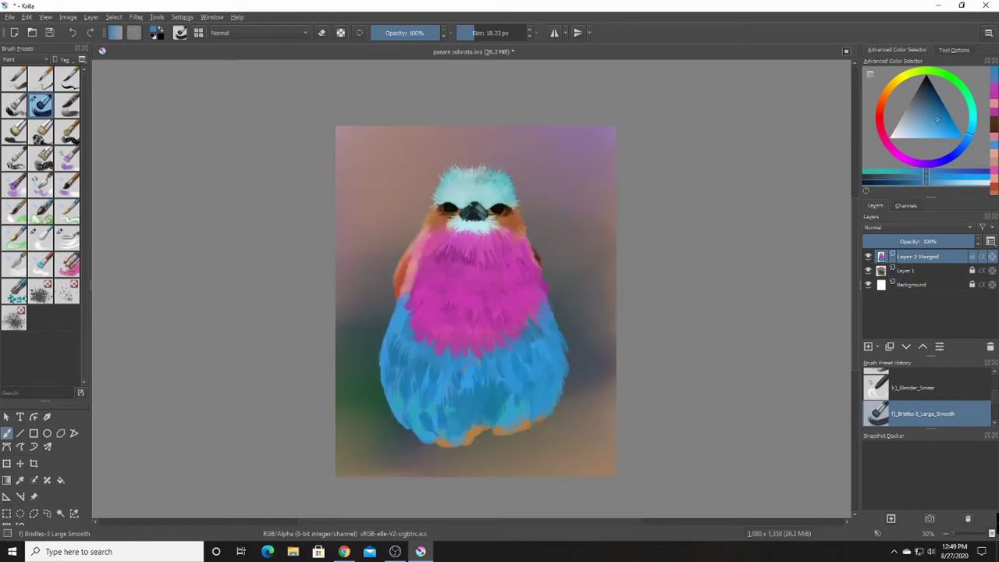
key(m)
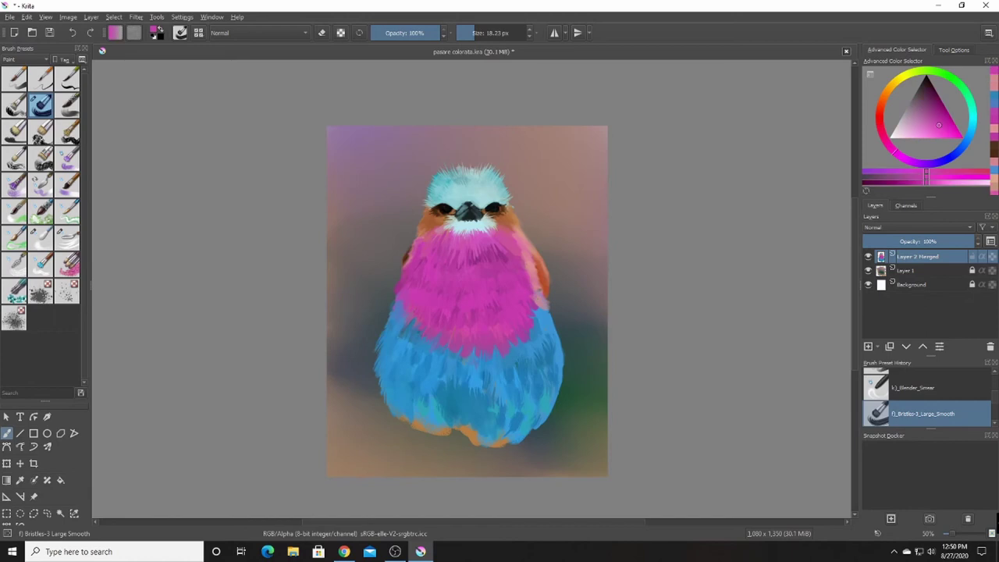
key(m)
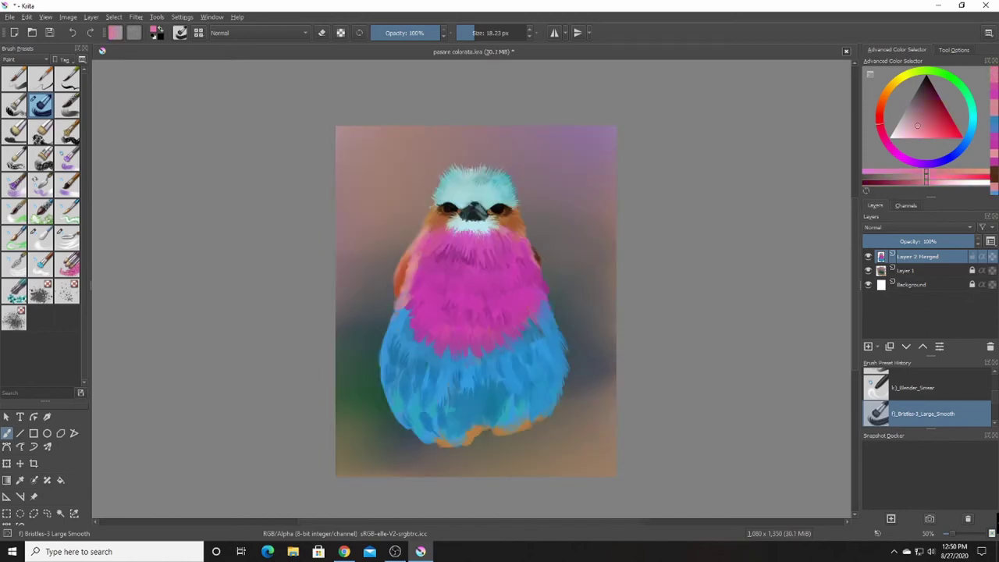
drag(381, 344, 386, 353)
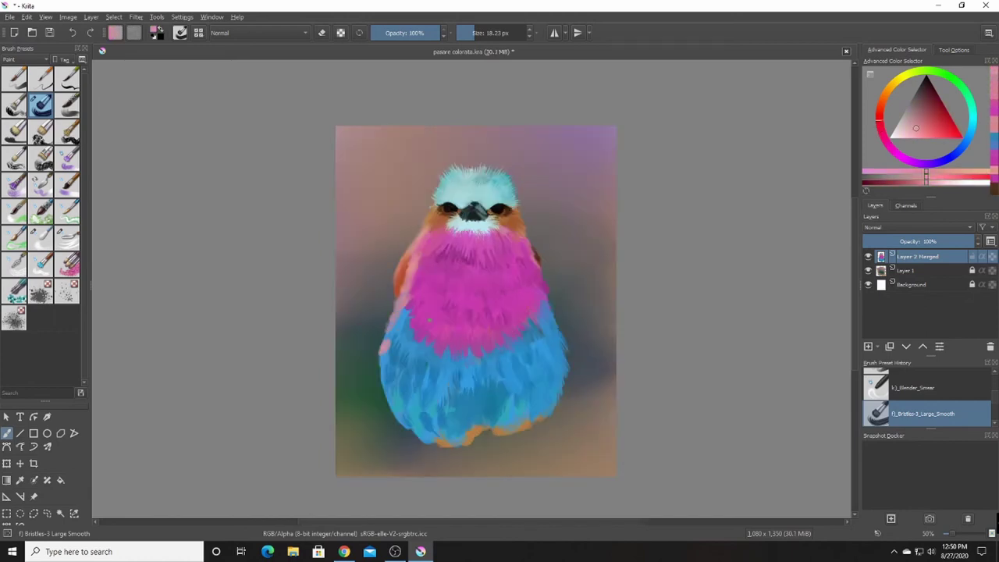
- Shrink the brush to about 13 px and pick a light peach colour
ctrl+click(377, 193)
drag(466, 33, 478, 35)
key(m)
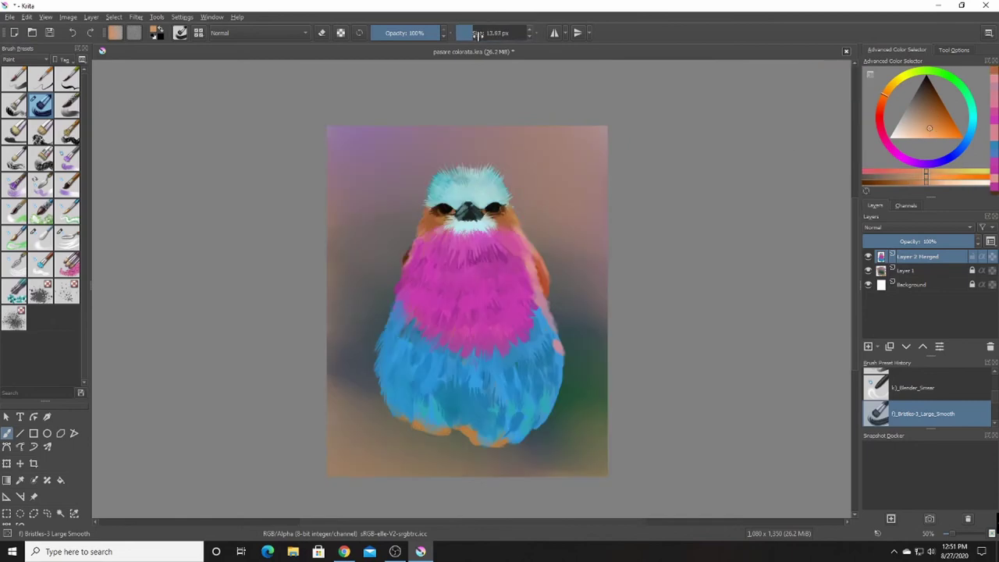
scroll(477, 34, down, 1)
ctrl+click(498, 211)
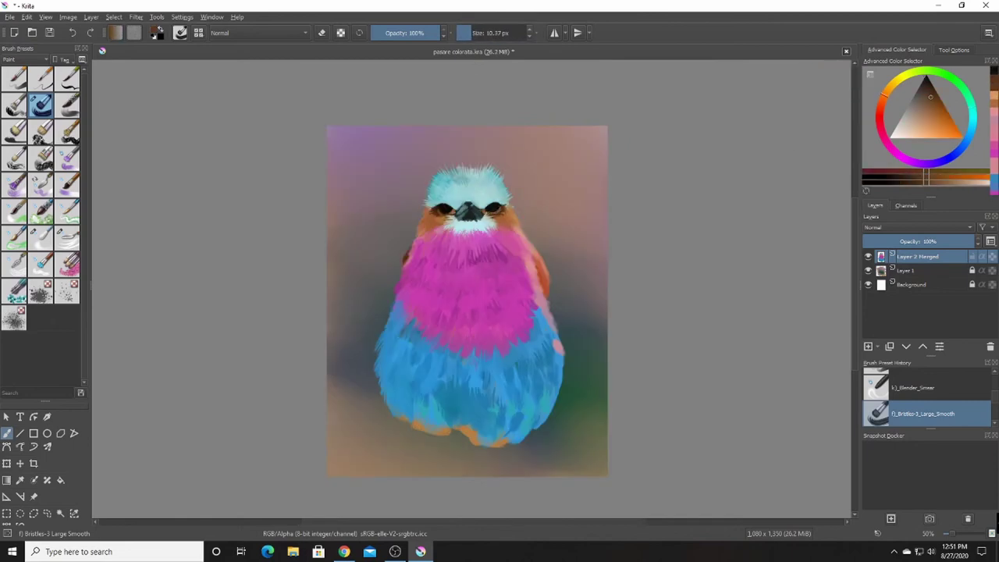
ctrl+click(421, 222)
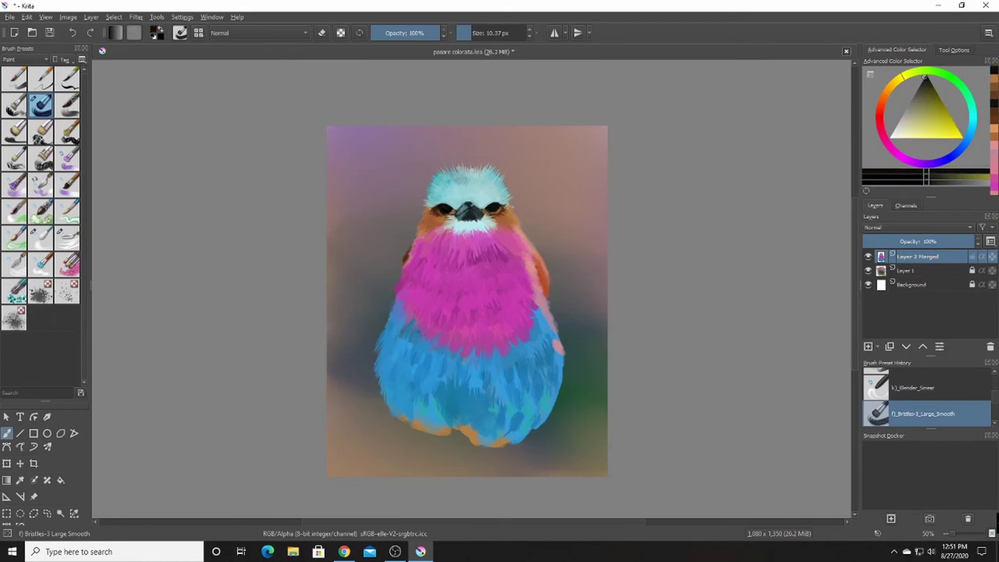
ctrl+click(469, 223)
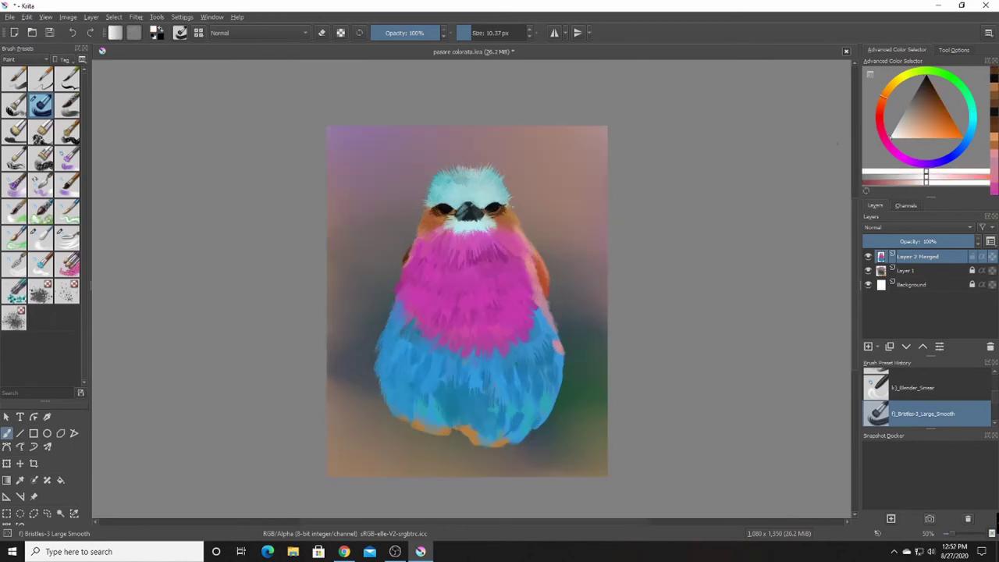
- Switch to the Pencil-2 brush at about 12.67 px and return the view unmirrored
click(14, 78)
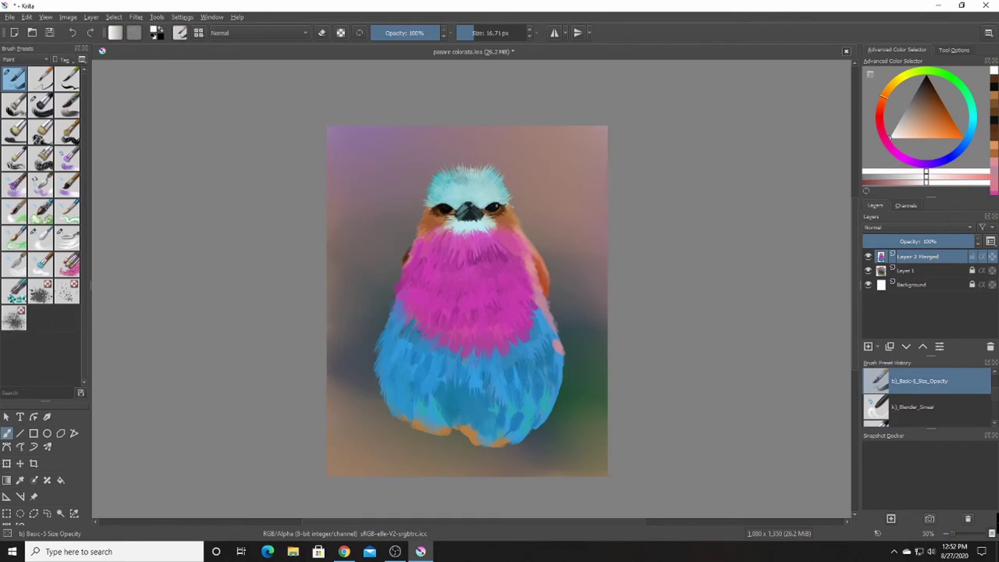
key(m)
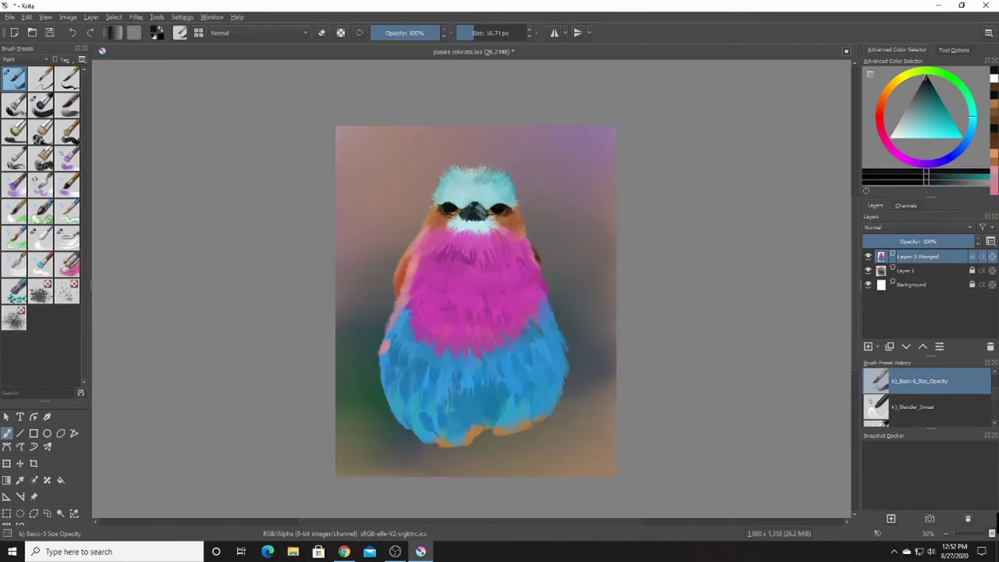
key(bracketleft)
key(d)
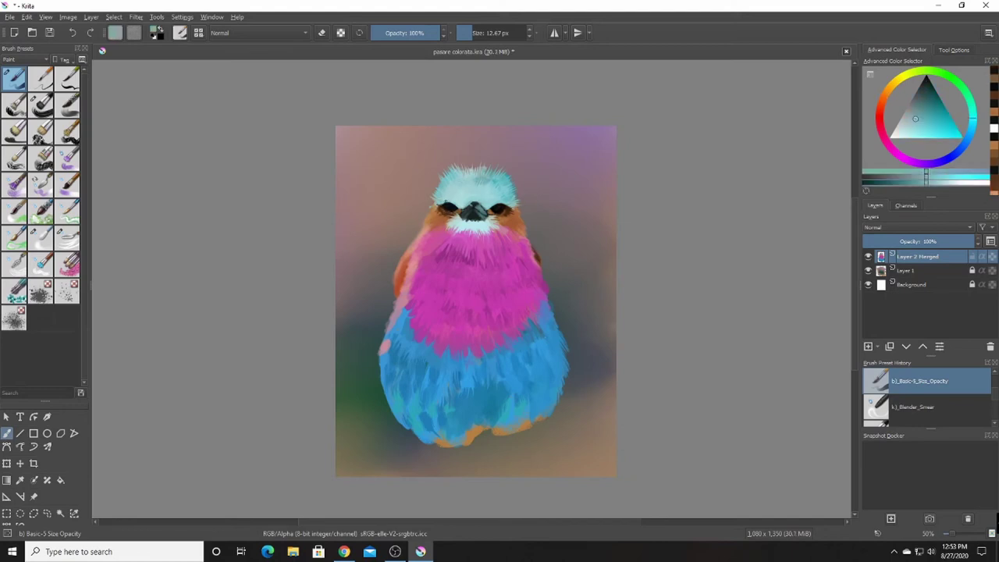
key(m)
key(x)
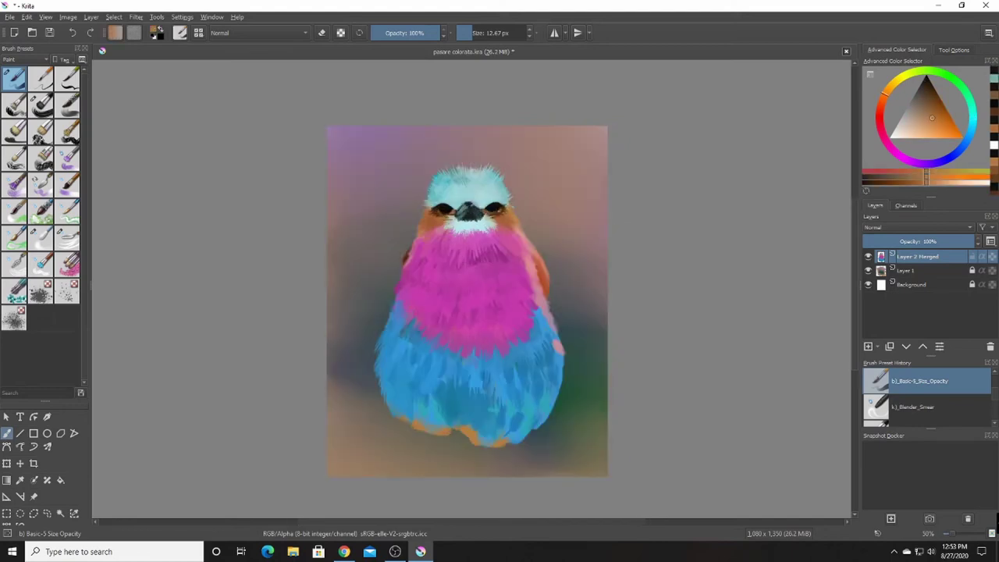
key(x)
key(x)
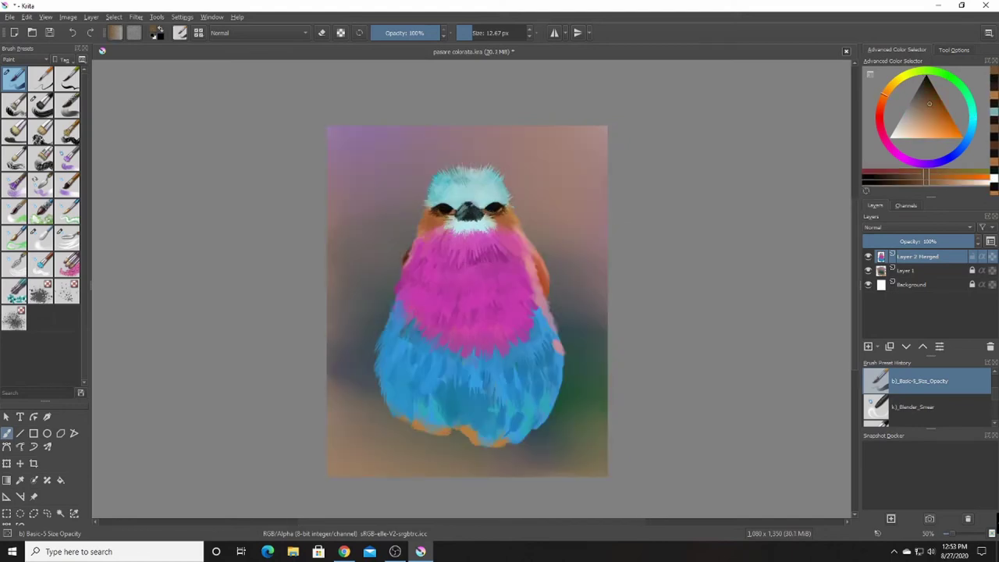
key(minus)
key(plus)
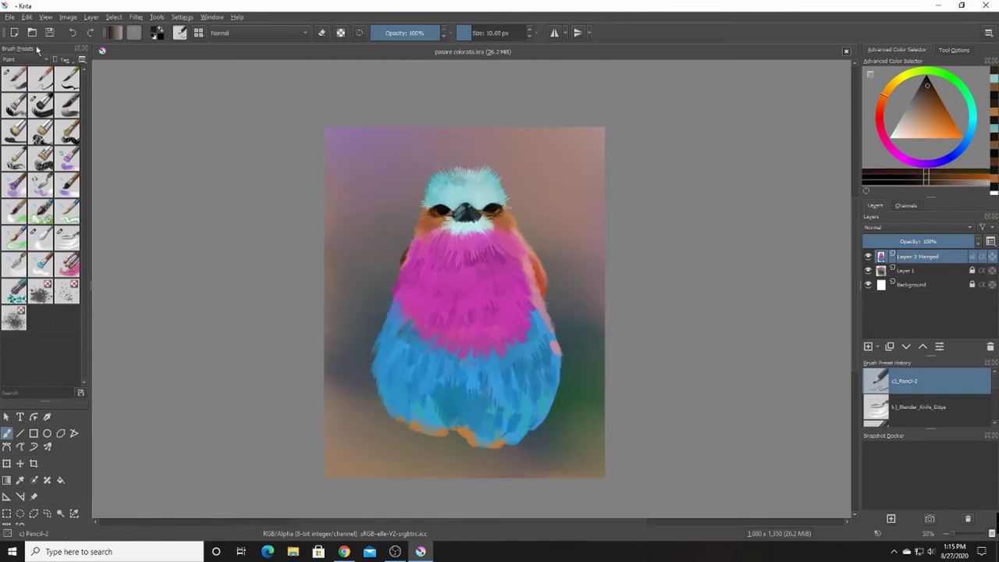
key(ctrl+shift+apostrophe)
key(x)
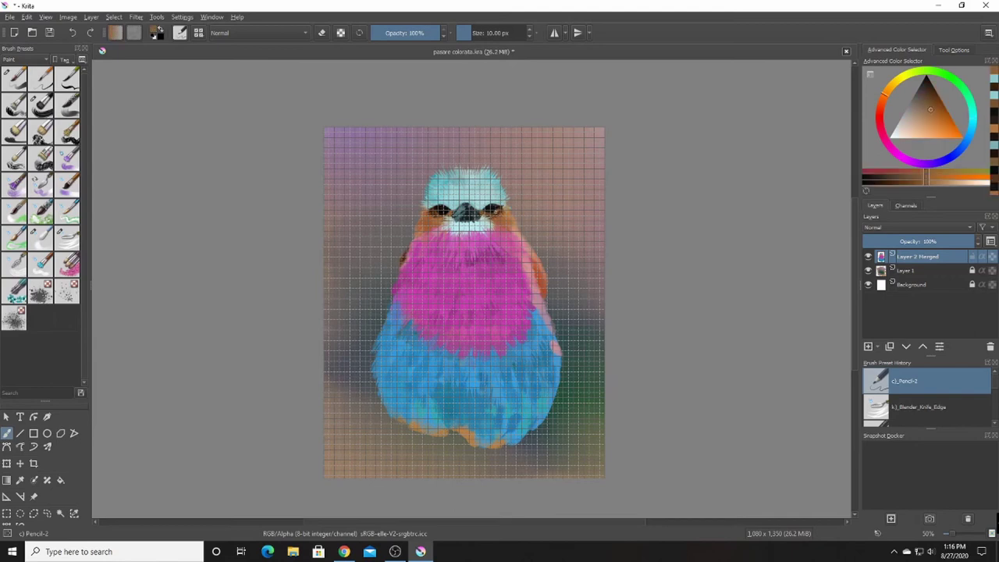
key(x)
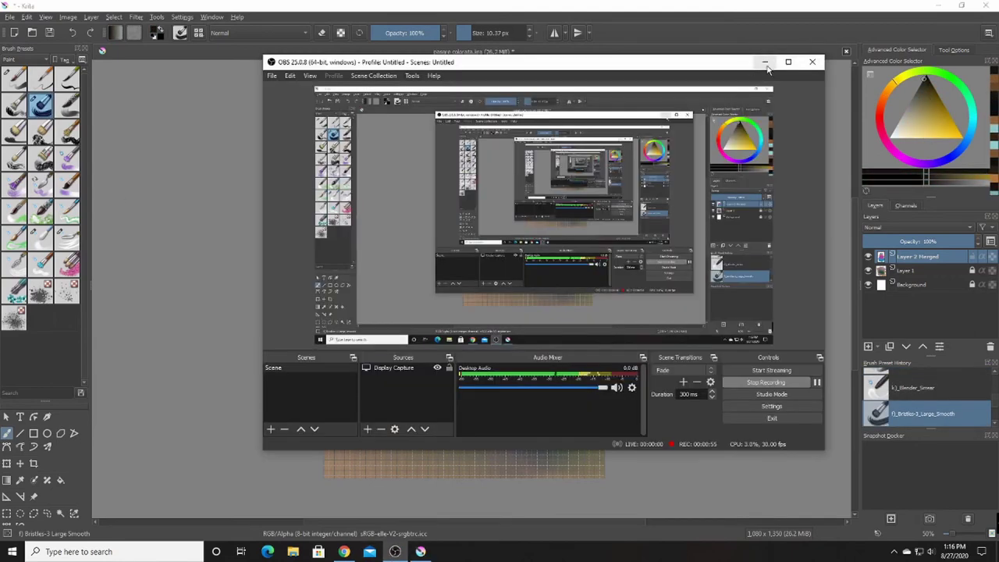
click(766, 64)
key(x)
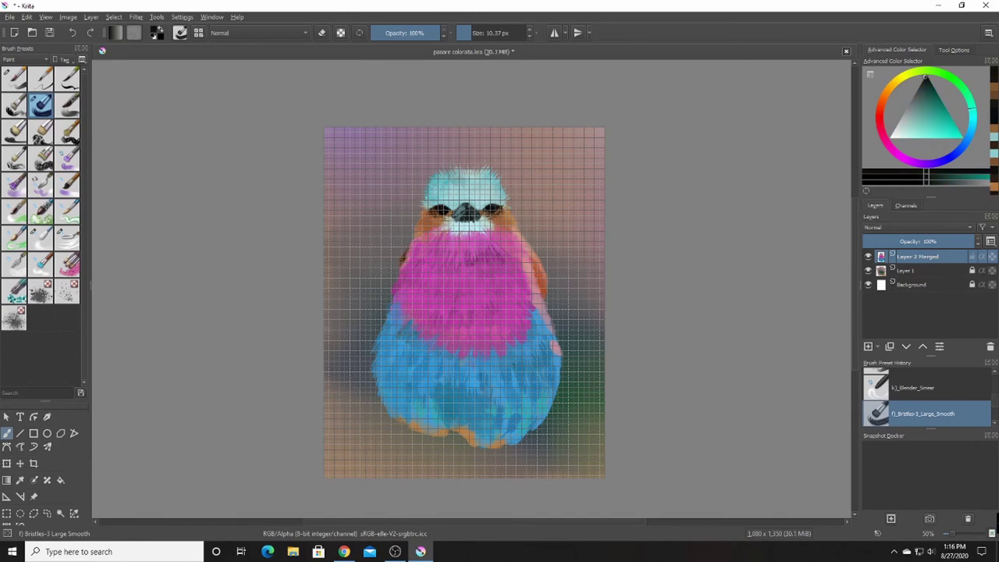
key(x)
key(x)
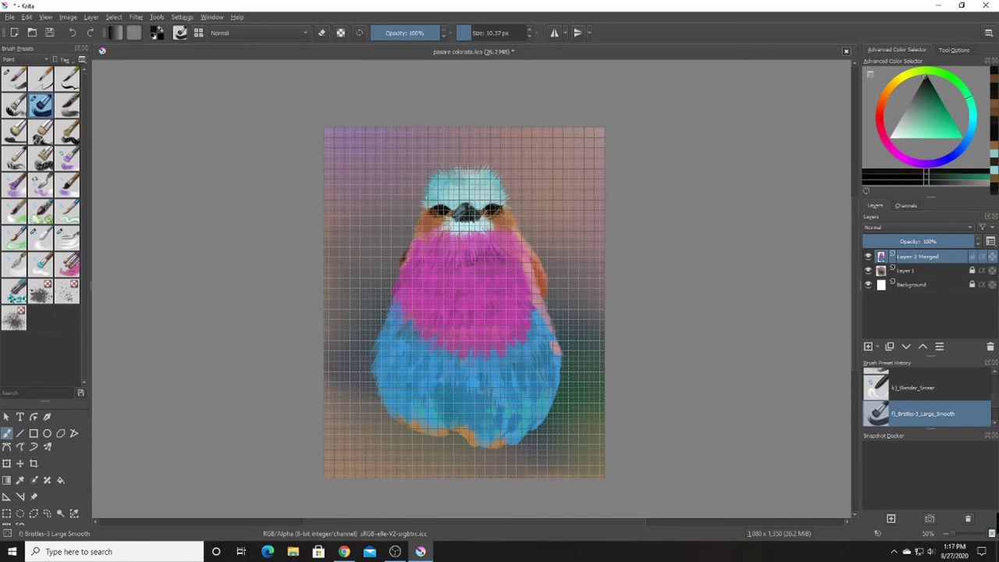
key(x)
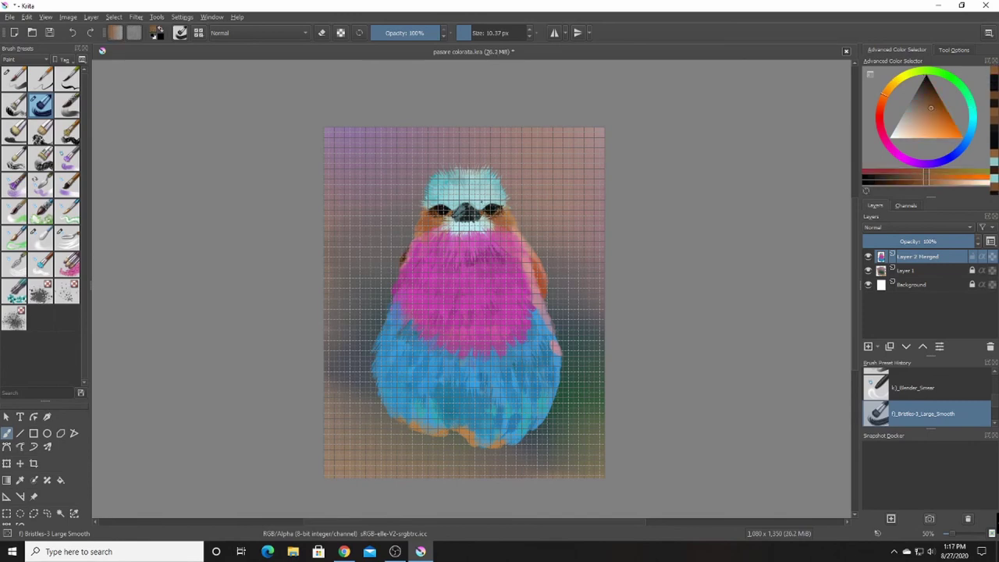
click(45, 17)
click(78, 171)
key(d)
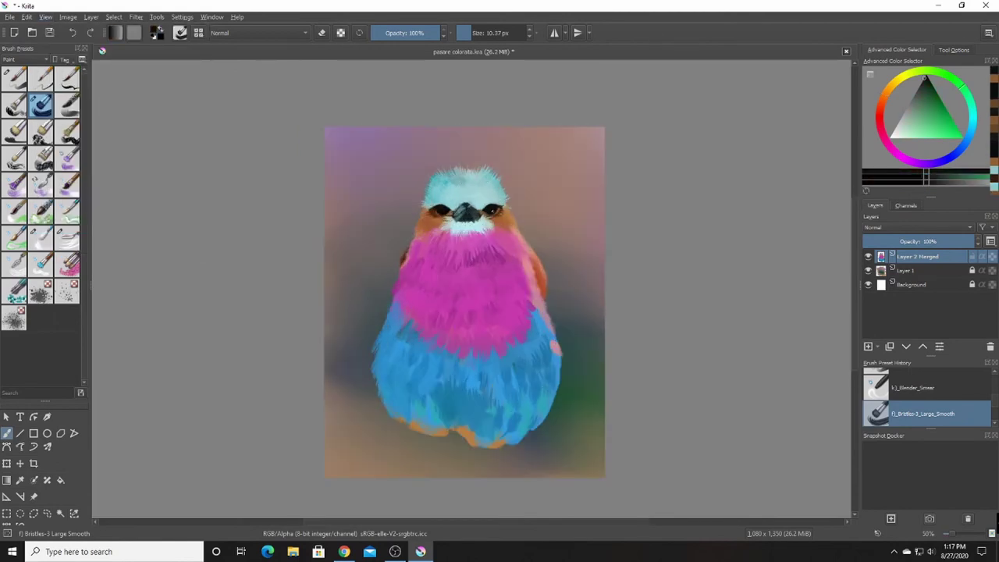
key(x)
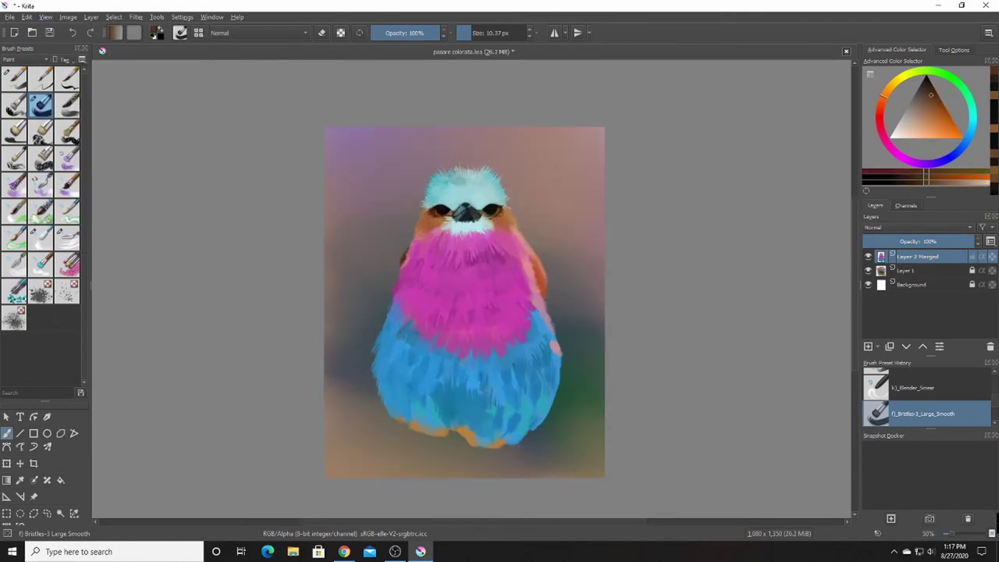
- Smear the bird's lower and left blue edges into the background with the Blender Knife Edge brush
click(68, 238)
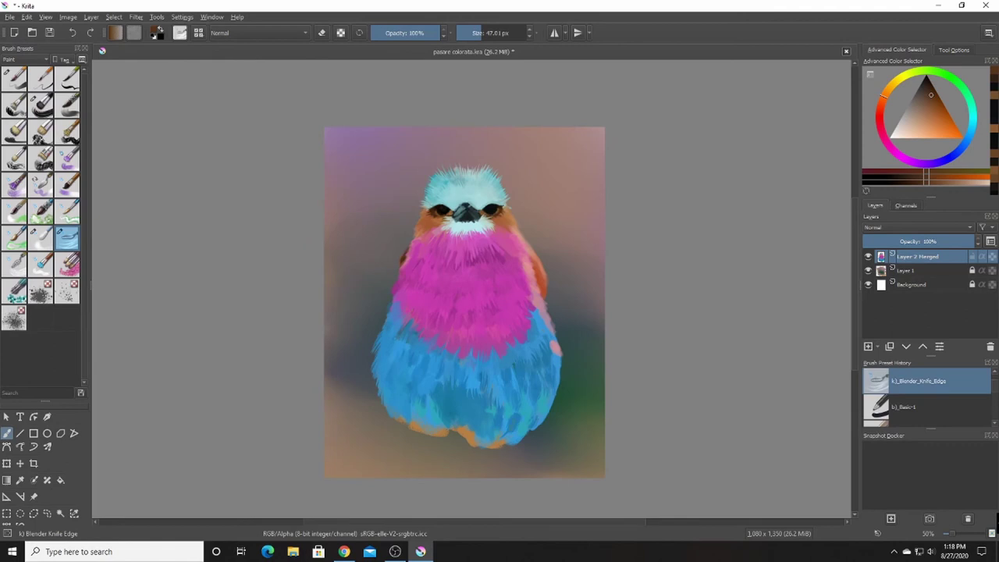
mouse_move(512, 431)
mouse_down()
mouse_move(498, 453)
mouse_move(478, 451)
mouse_move(500, 454)
mouse_up()
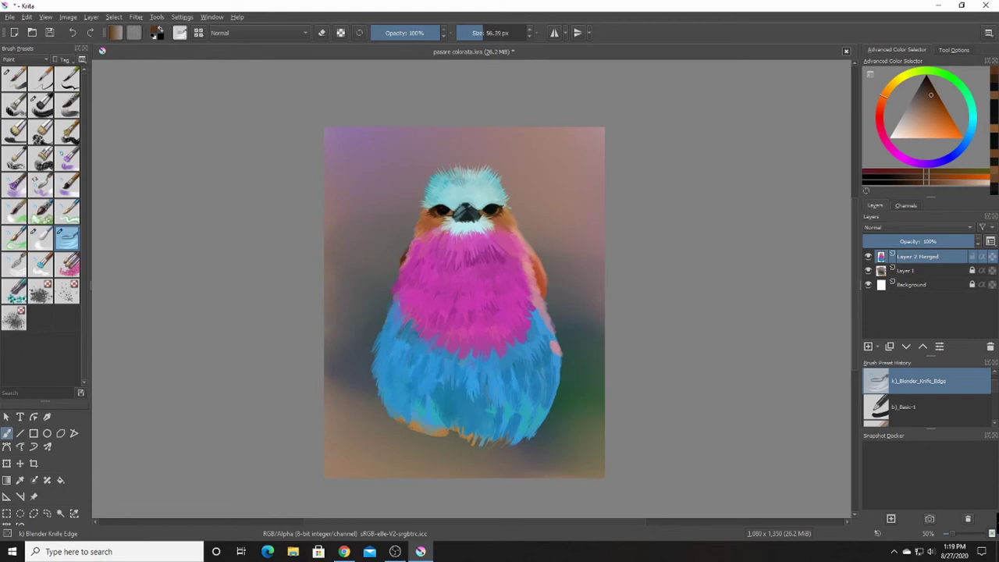
drag(369, 362, 379, 334)
- Dab darker, more saturated blue feather marks on the lower belly with Bristles-3 Large Smooth
click(40, 104)
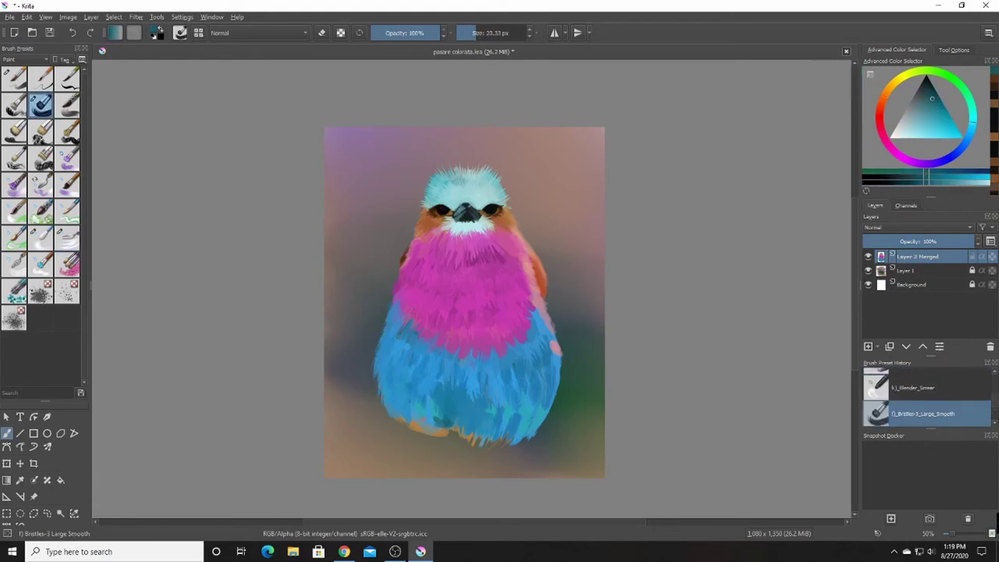
mouse_move(427, 420)
mouse_down()
mouse_move(414, 418)
mouse_move(462, 400)
mouse_up()
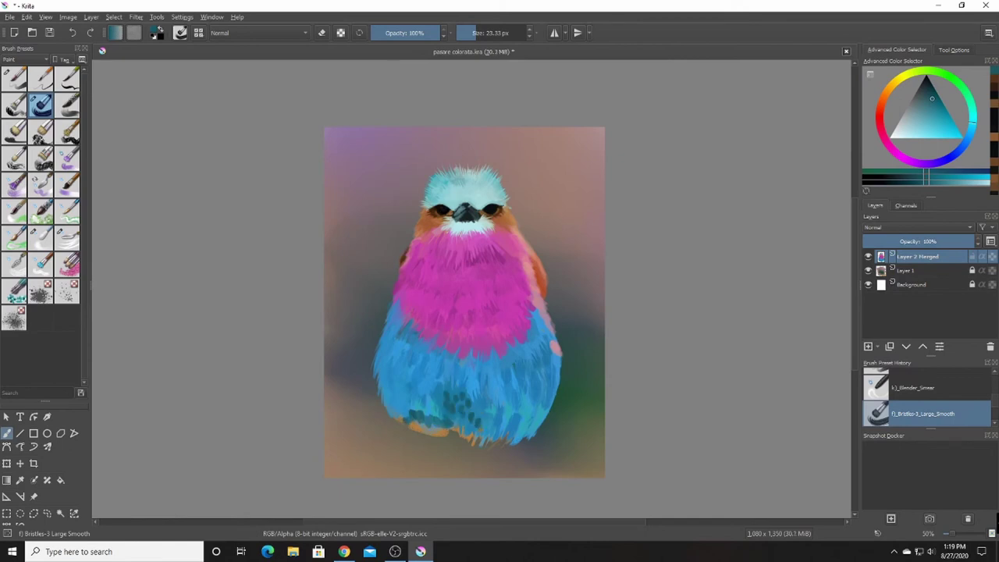
ctrl+click(479, 407)
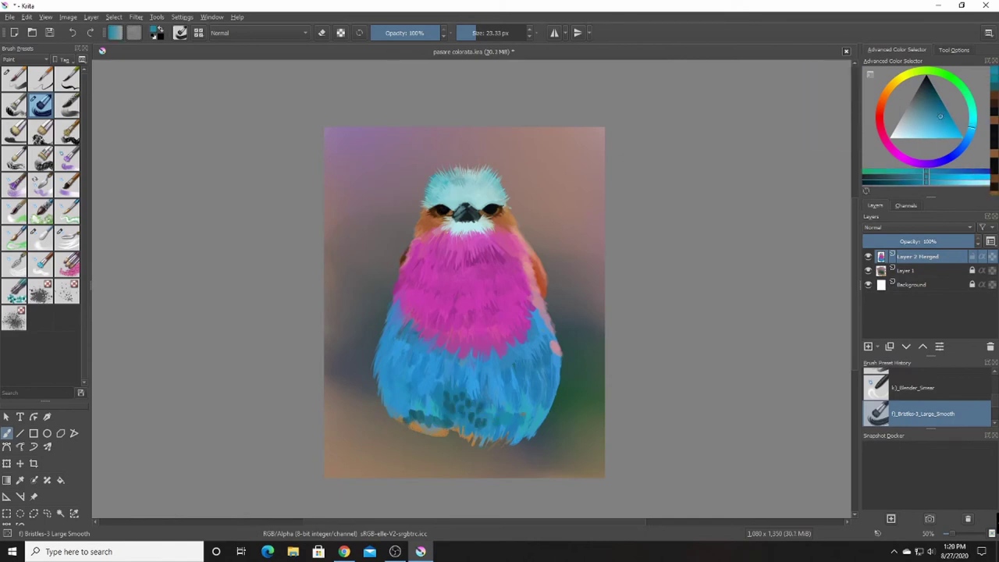
click(438, 378)
click(486, 389)
click(412, 370)
click(466, 415)
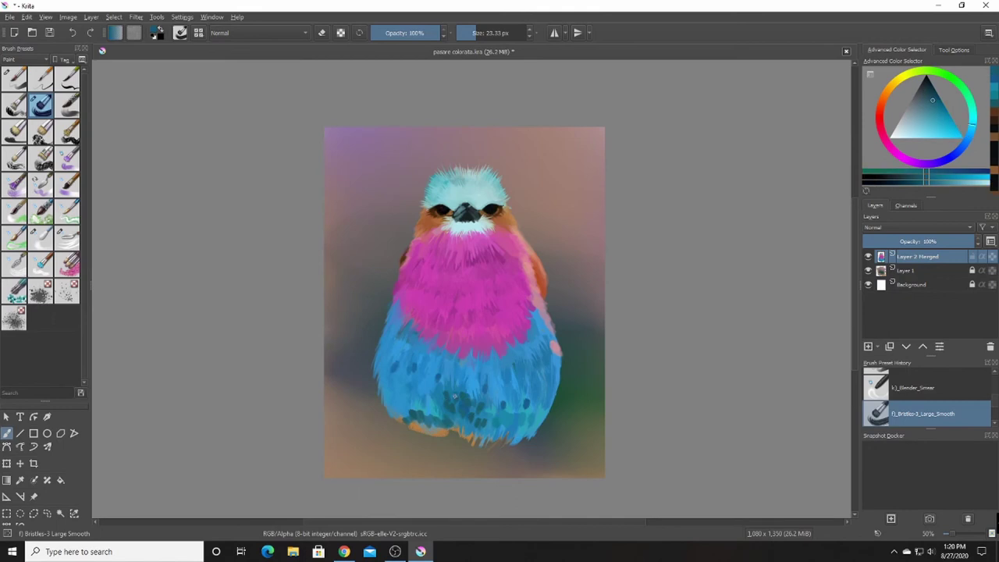
click(452, 395)
click(496, 412)
- Return to the Blender Knife Edge brush and set it to about 27 px
key(e)
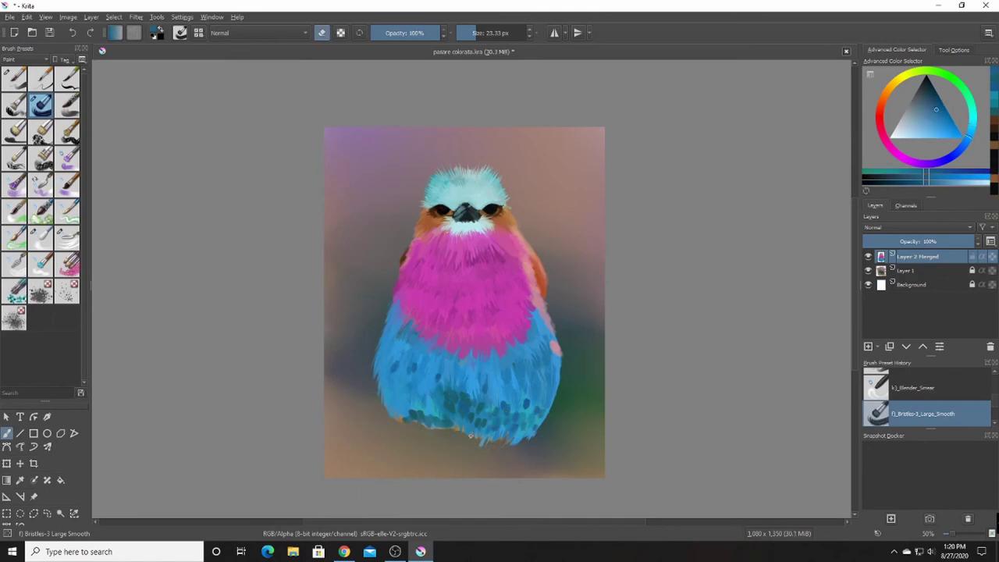
click(67, 238)
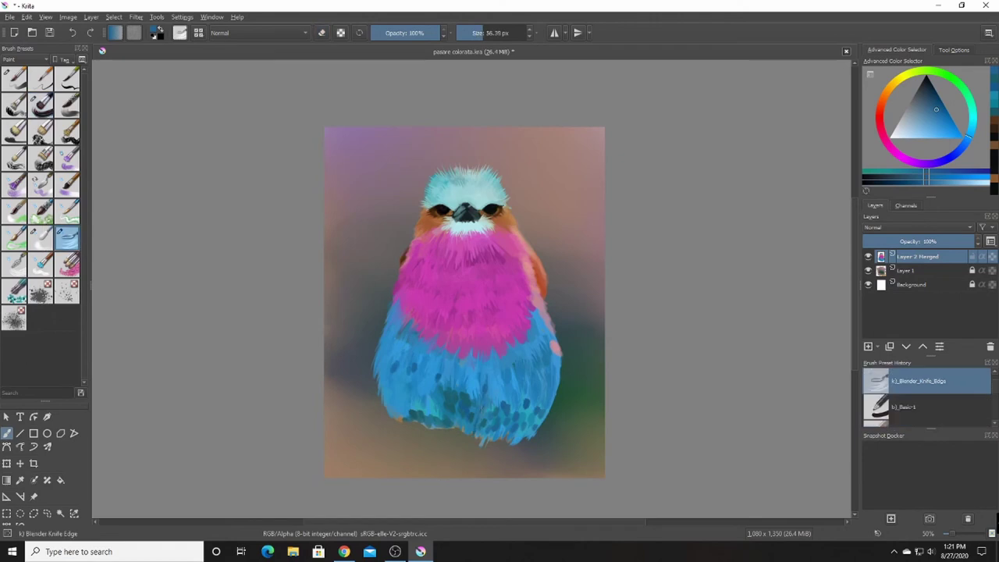
drag(486, 385, 499, 385)
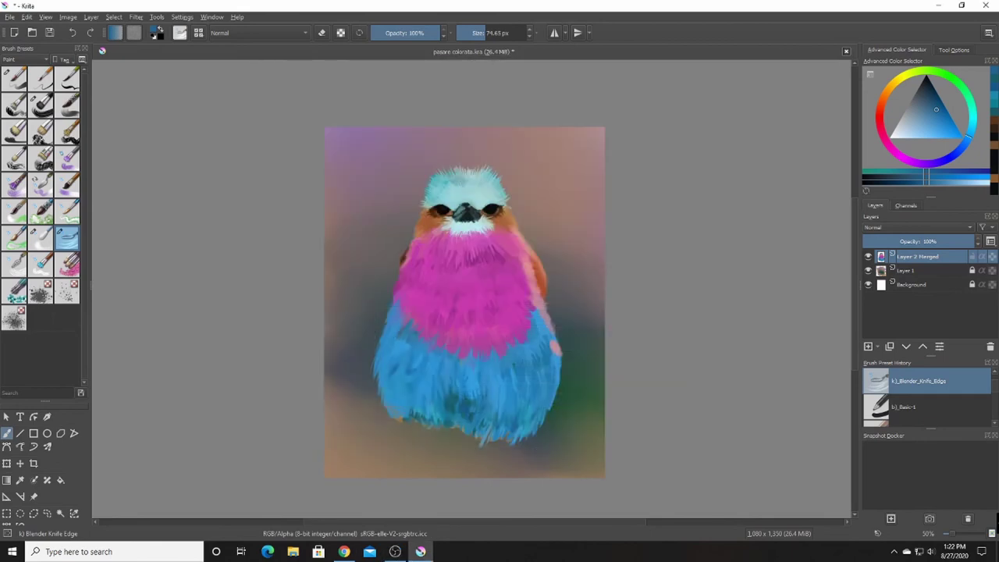
key(bracketleft)
key(bracketleft)
key(bracketleft)
- Add a new layer and paint dark strokes below the bird with the bristle brush
click(914, 270)
key(Insert)
click(967, 96)
click(919, 97)
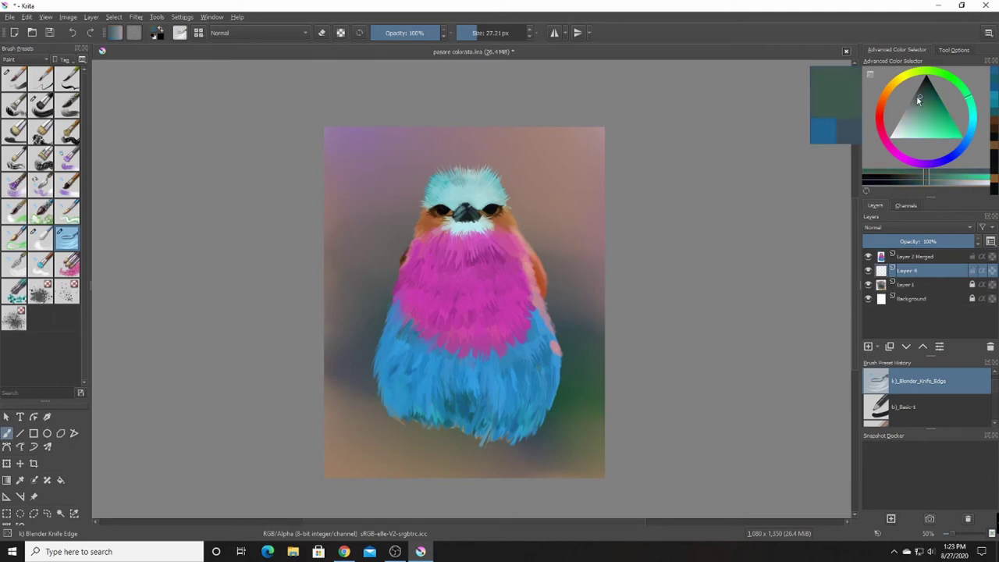
click(40, 104)
key(k)
key(k)
key(k)
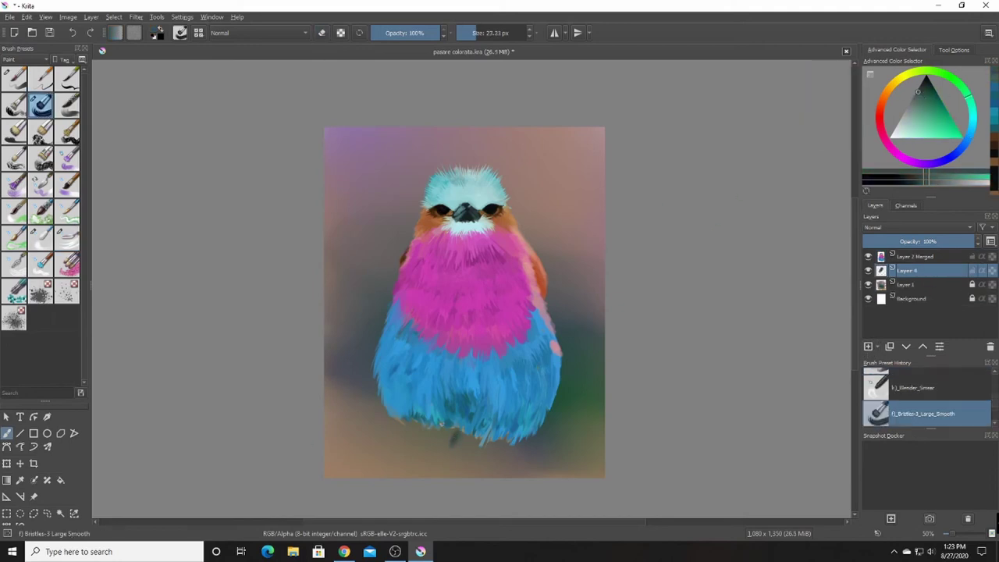
drag(490, 440, 500, 476)
mouse_move(441, 429)
mouse_down()
mouse_move(422, 478)
mouse_move(493, 476)
mouse_move(501, 465)
mouse_up()
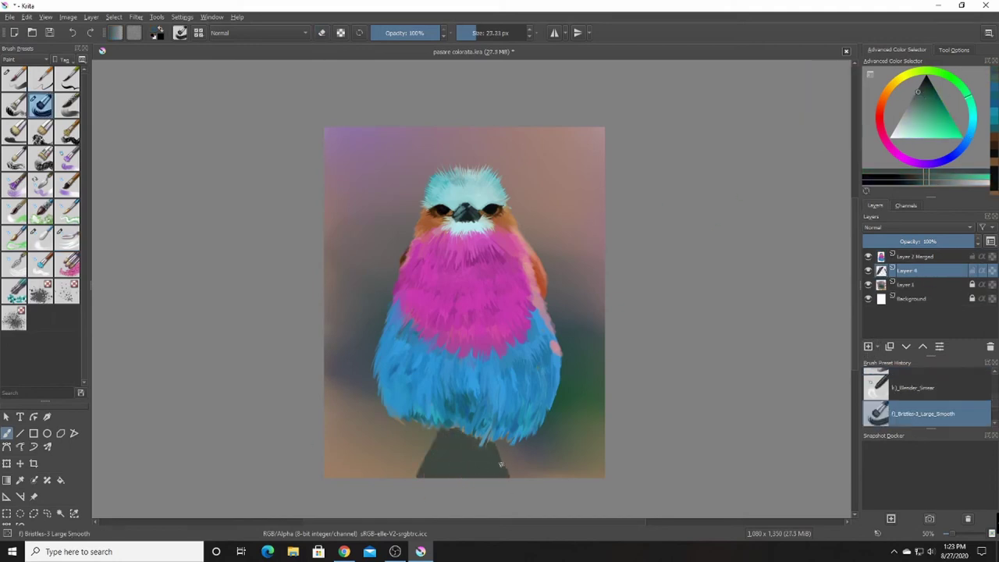
- Layer lighter orange and yellow strokes over the dark branch strokes
click(907, 93)
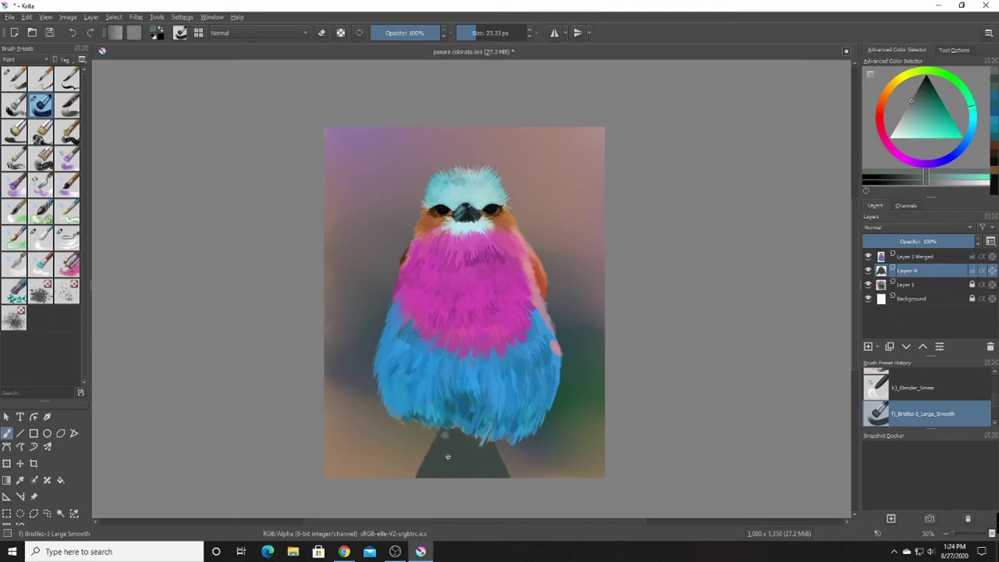
mouse_move(446, 439)
mouse_down()
mouse_move(434, 458)
mouse_move(500, 466)
mouse_up()
click(885, 94)
click(918, 92)
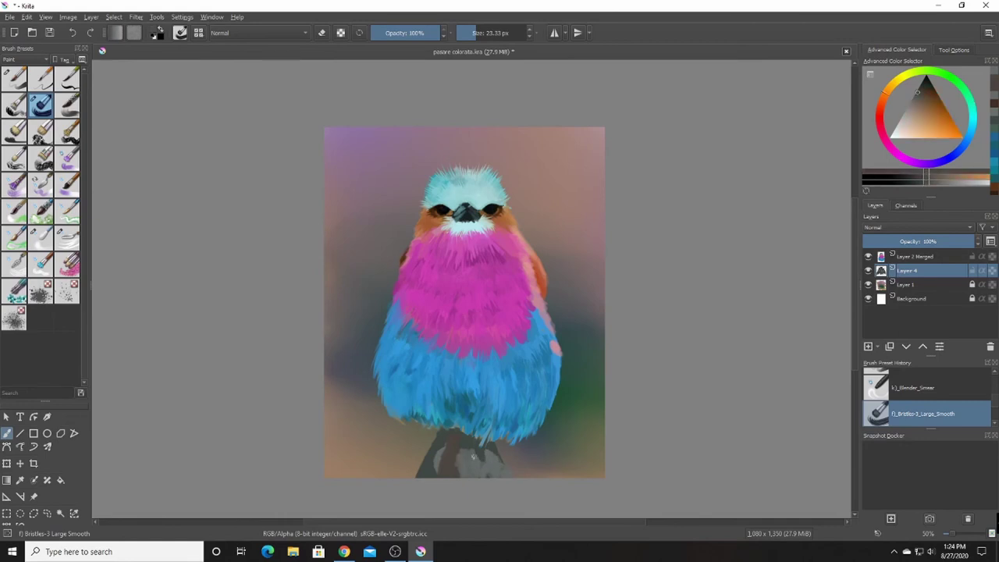
click(900, 76)
click(914, 95)
ctrl+click(456, 458)
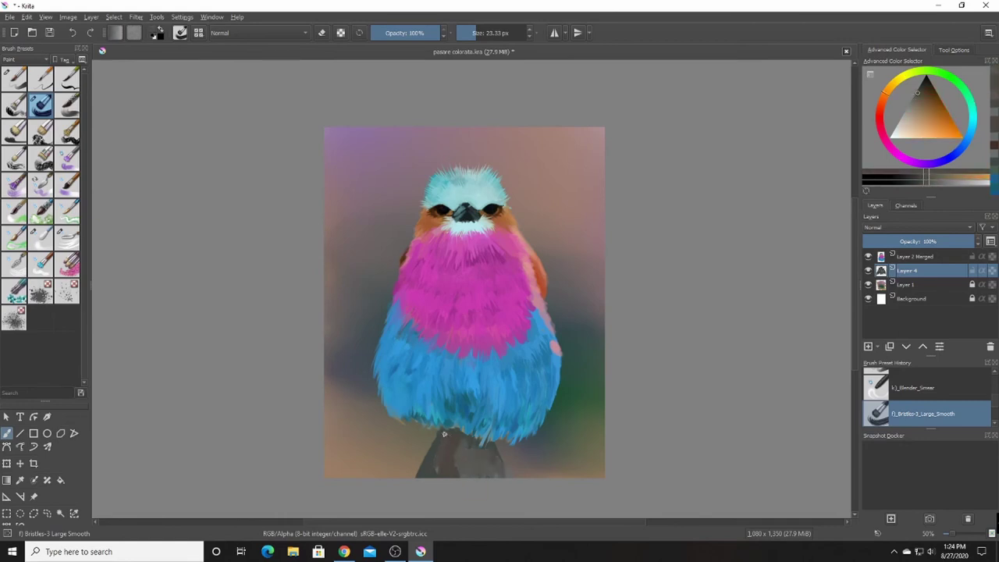
drag(445, 441, 437, 465)
key(m)
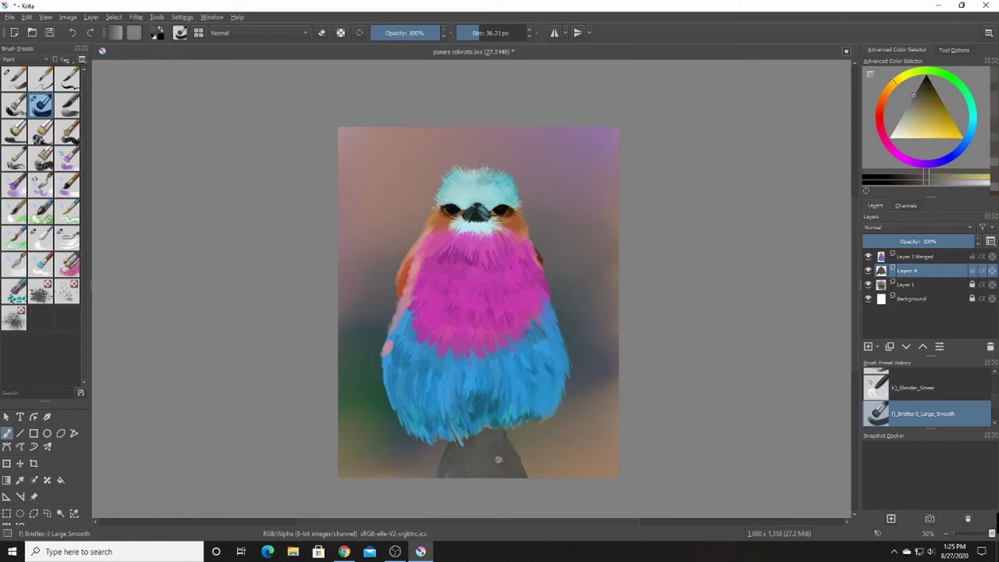
- Sample pale beige and reddish-brown branch tones and add a light patch on the branch
click(880, 134)
ctrl+click(461, 460)
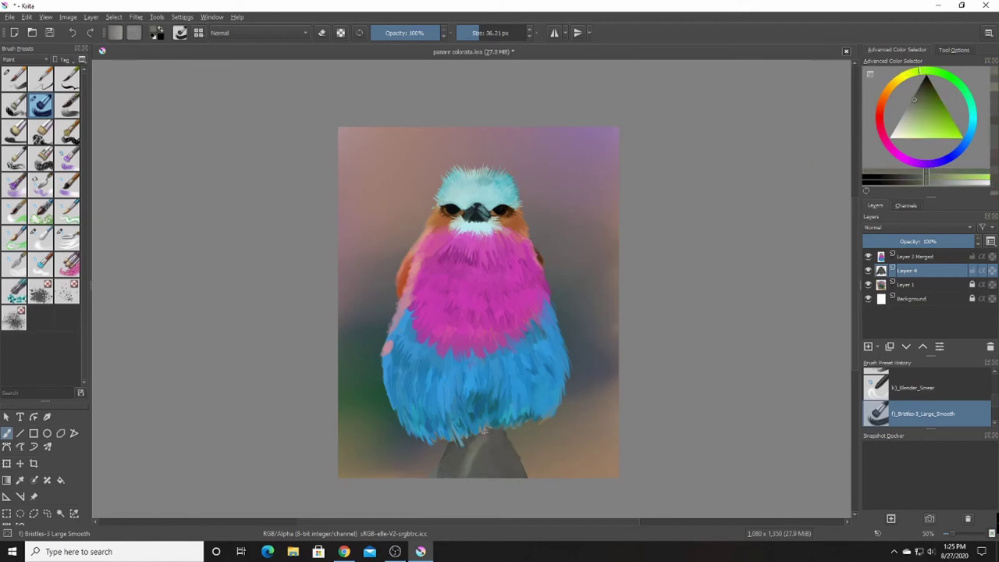
ctrl+click(487, 443)
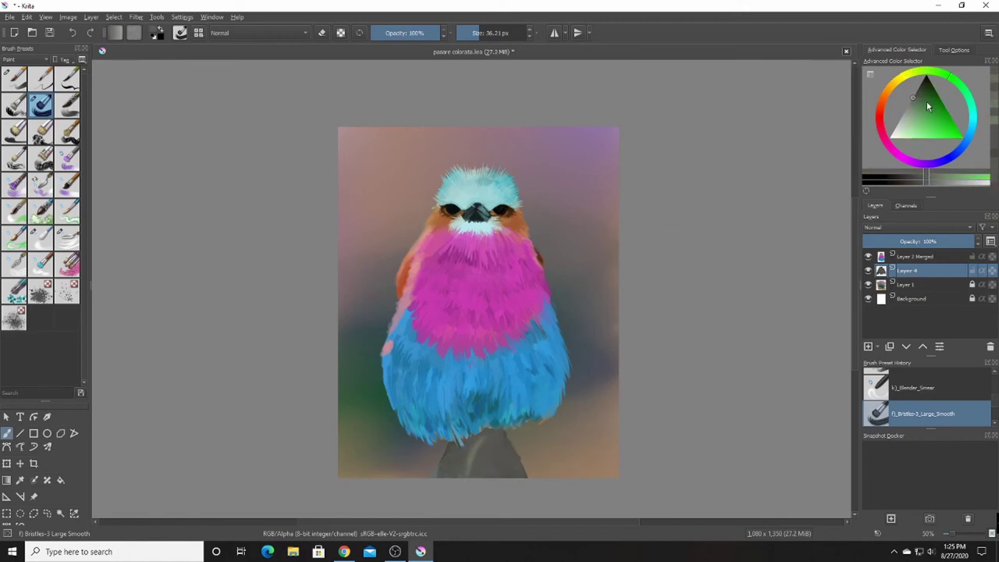
ctrl+click(503, 449)
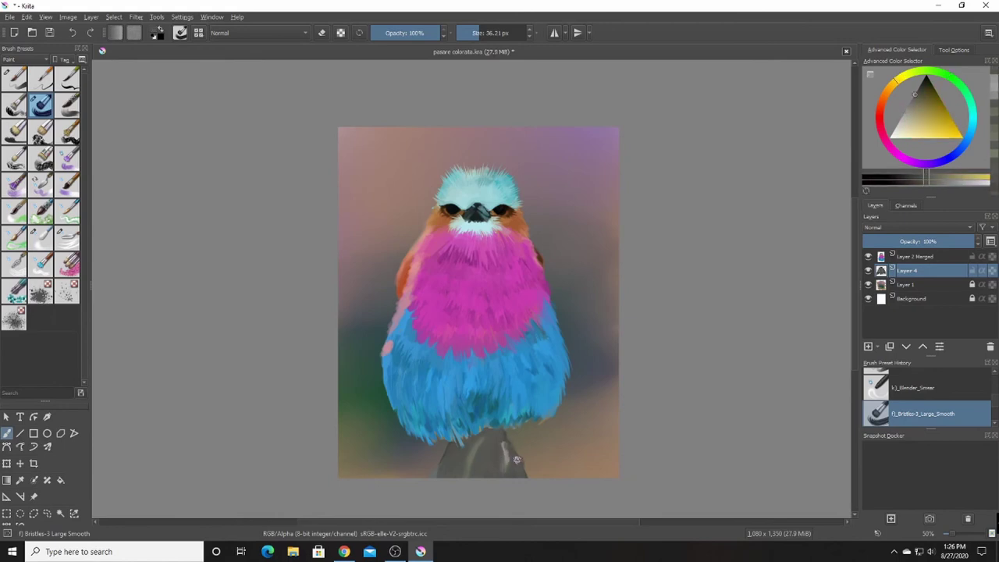
ctrl+click(483, 471)
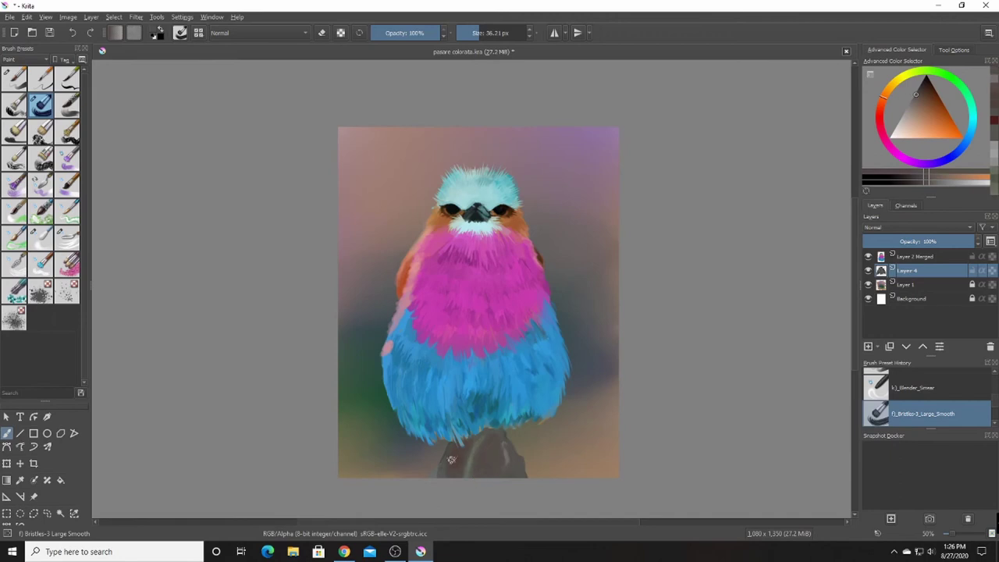
ctrl+click(457, 472)
- Switch to the Sketch Pencil-5 Tilted brush at about 60 px and sample a branch colour
click(28, 59)
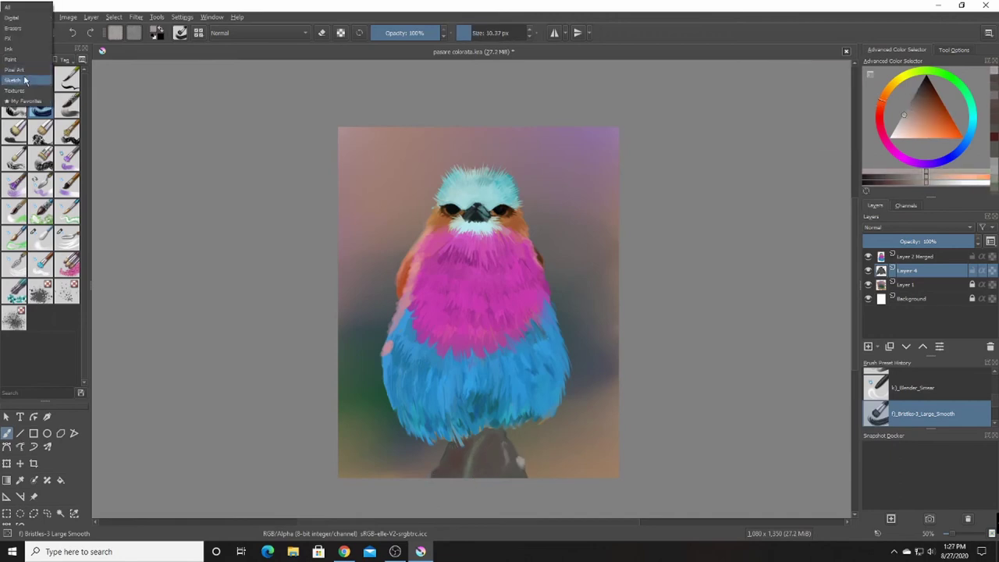
click(24, 84)
click(13, 184)
drag(496, 452, 507, 453)
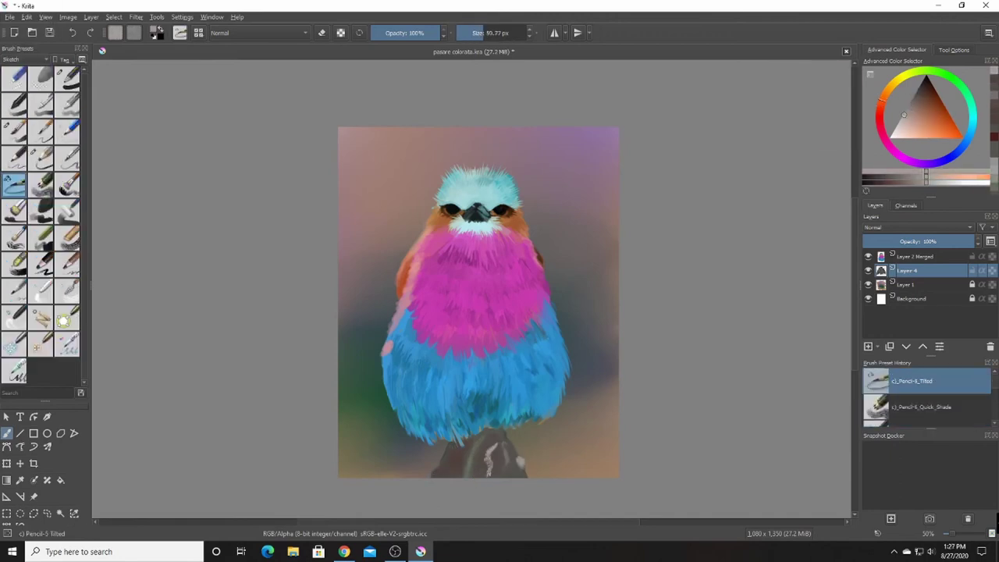
ctrl+click(503, 445)
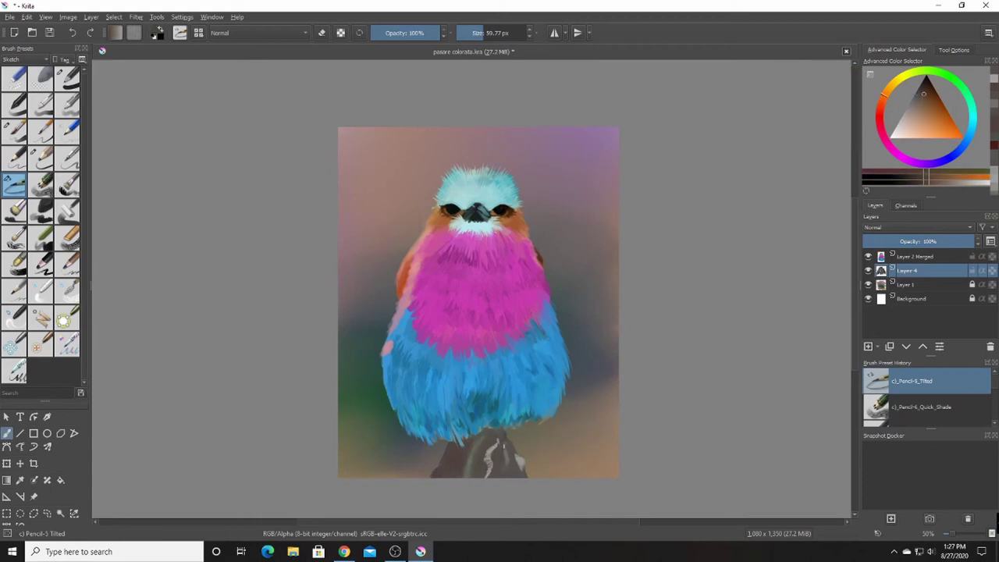
key(m)
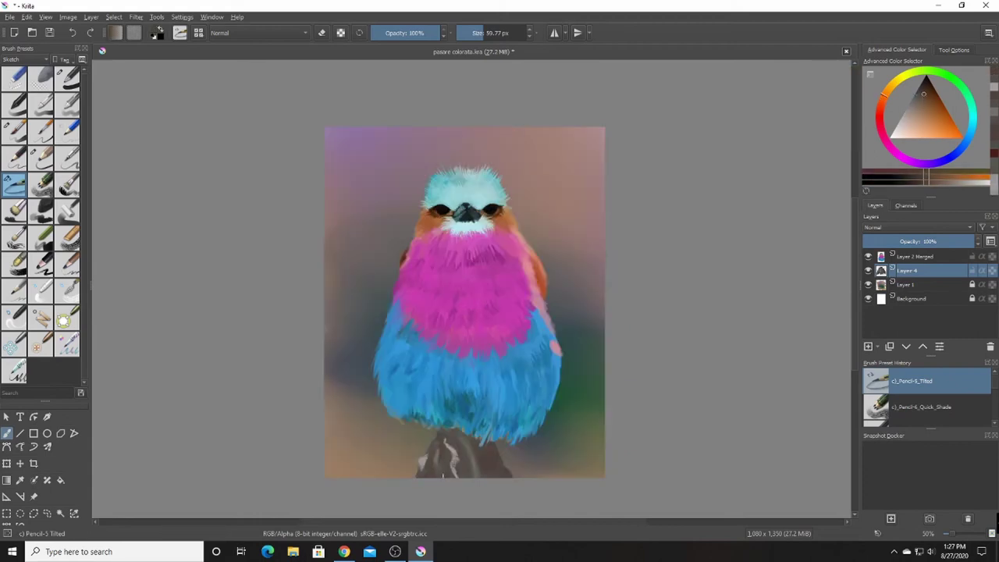
- Paint the branch with Bristles-1 at about 18 px, sampling orange-brown and pale branch tones
key(slash)
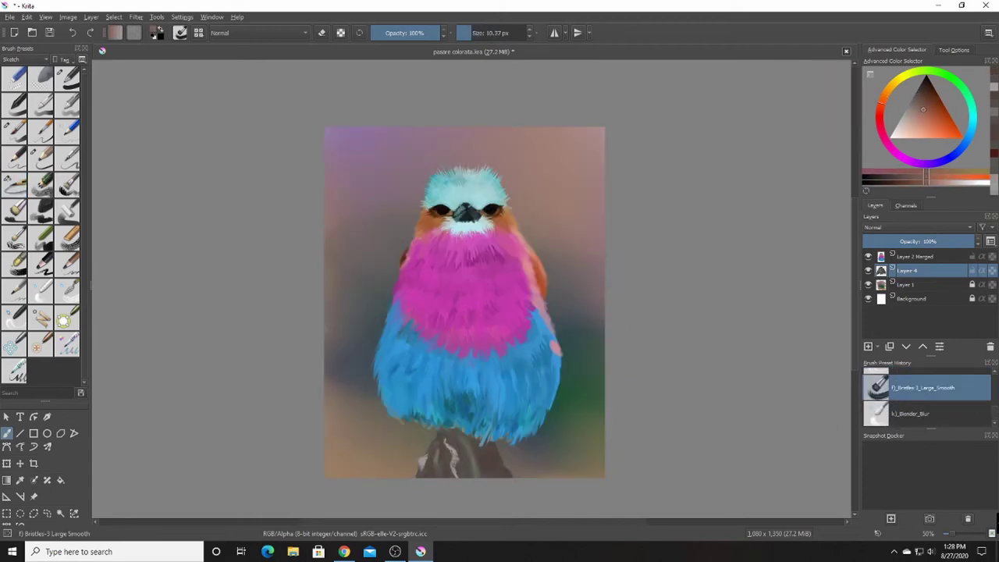
drag(461, 471, 508, 471)
ctrl+click(508, 471)
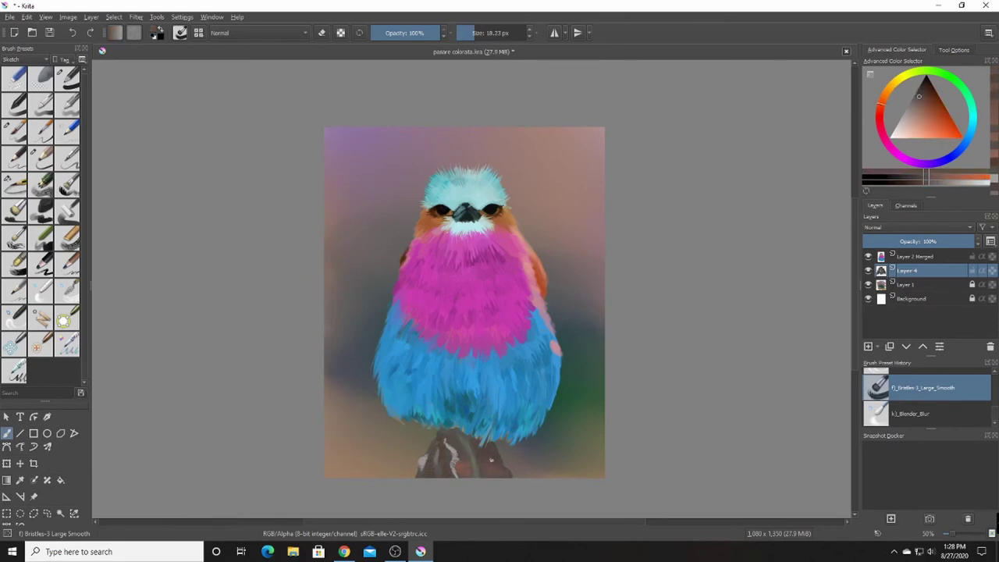
ctrl+click(442, 450)
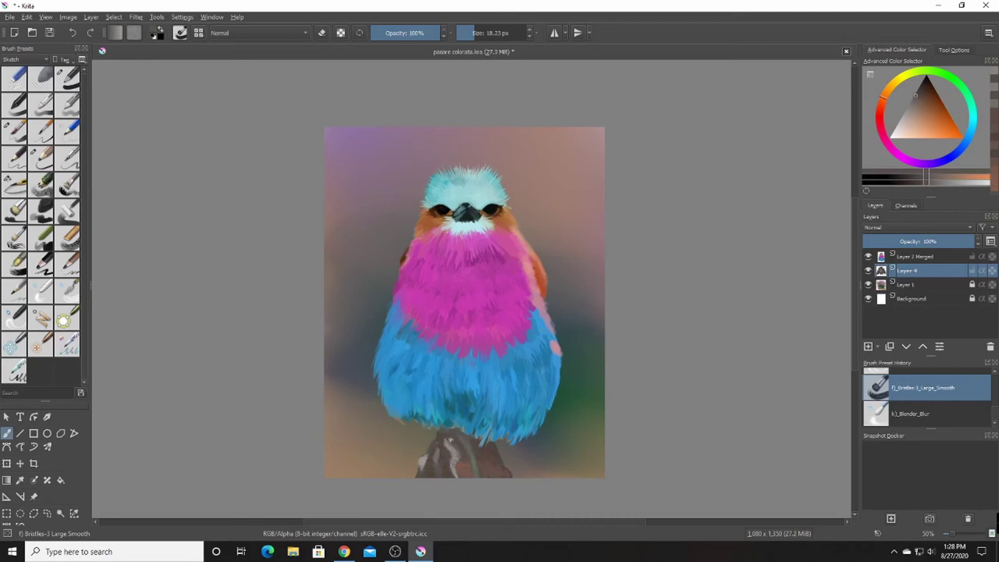
ctrl+click(462, 453)
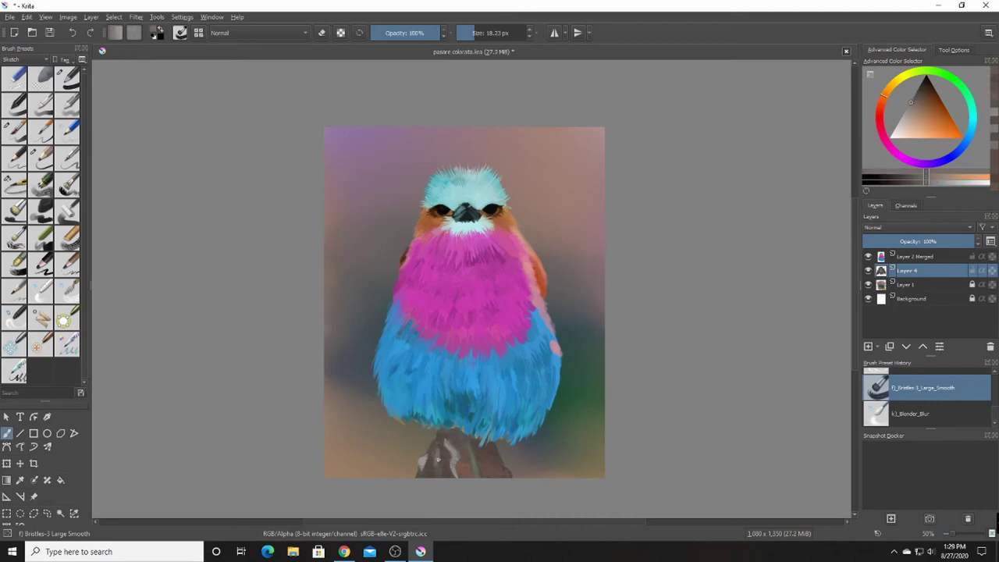
ctrl+click(449, 455)
ctrl+click(448, 455)
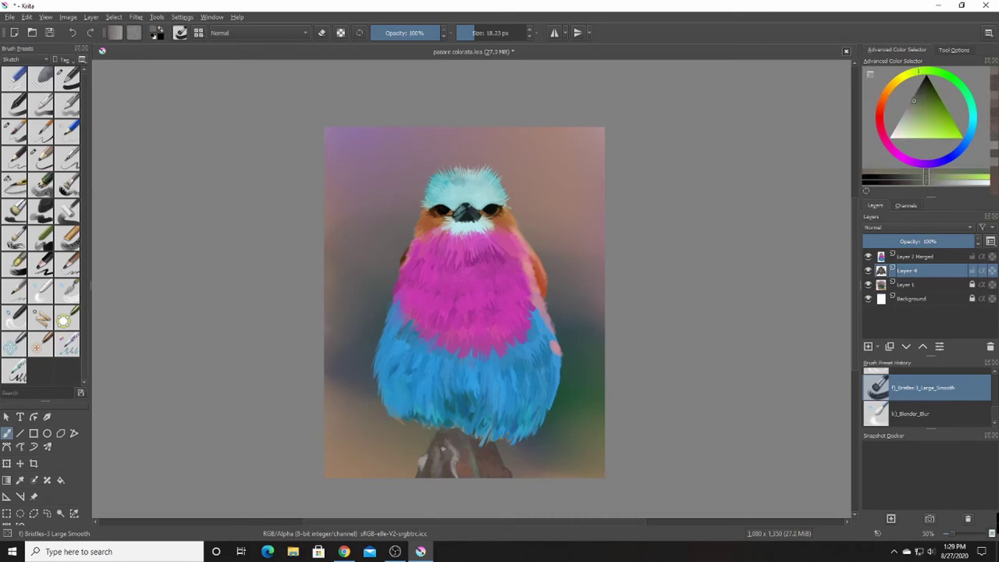
ctrl+click(444, 431)
key(m)
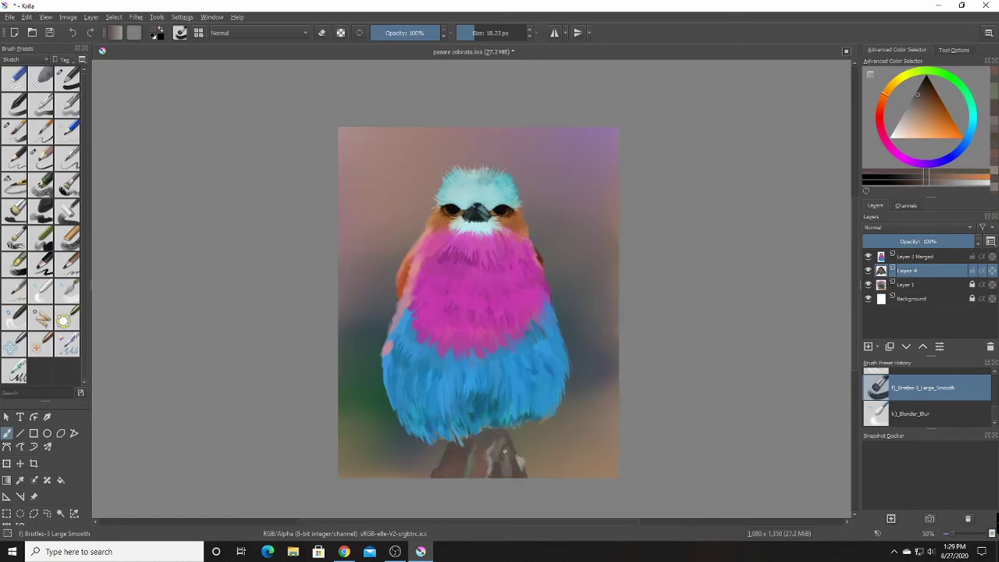
ctrl+click(524, 470)
ctrl+click(523, 462)
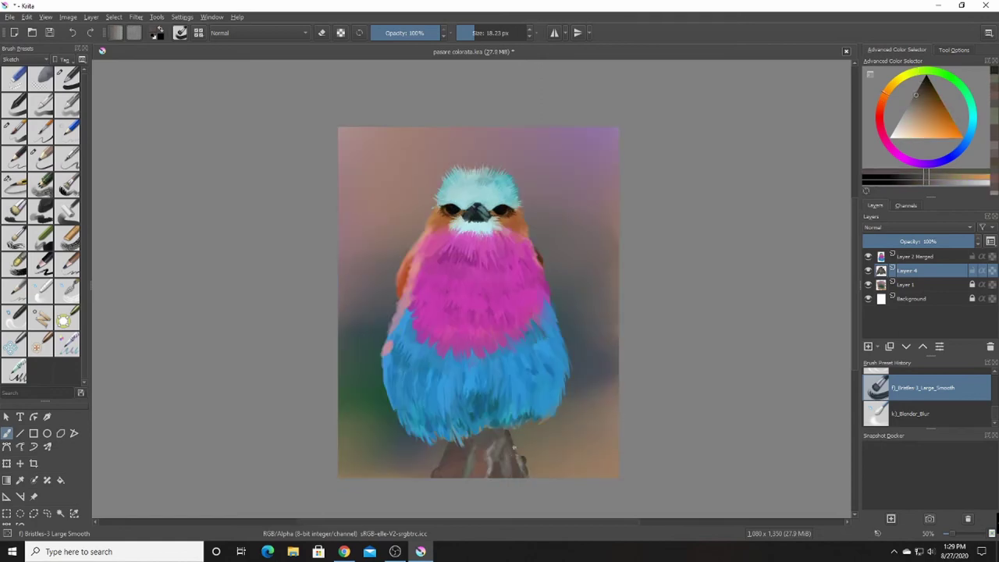
- Fine-tune the colour, add Layer 5 and pick an ochre for the legs
key(minus)
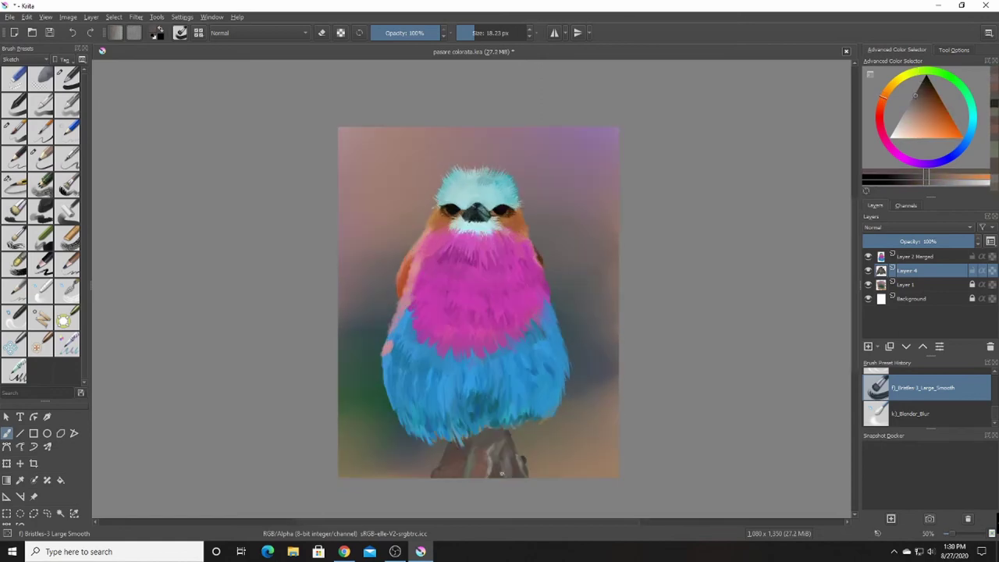
click(918, 94)
key(plus)
key(Insert)
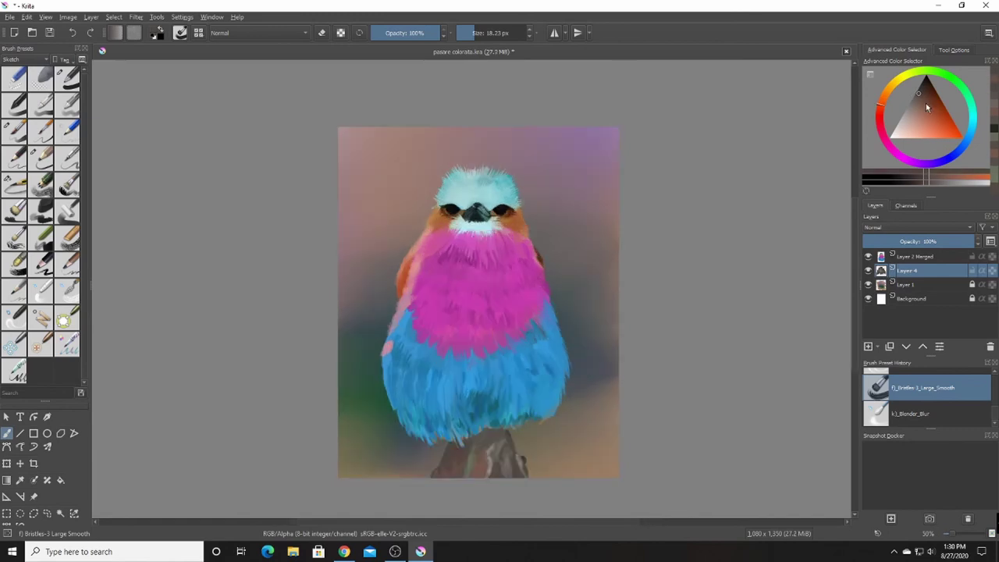
click(933, 116)
- Redo the yellow leg stroke under the bird and switch to the Basic-5 Size Opacity brush
key(m)
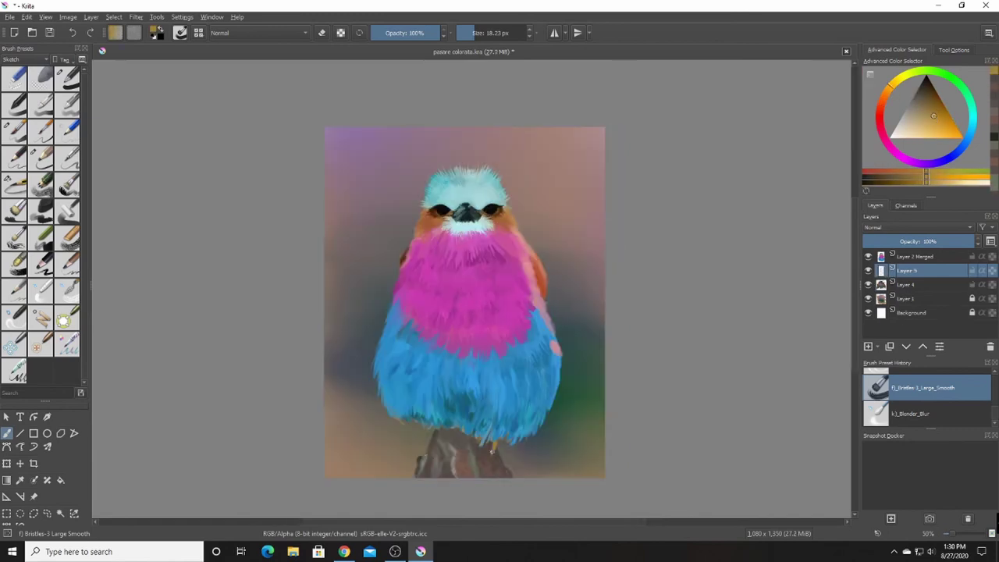
key(ctrl+z)
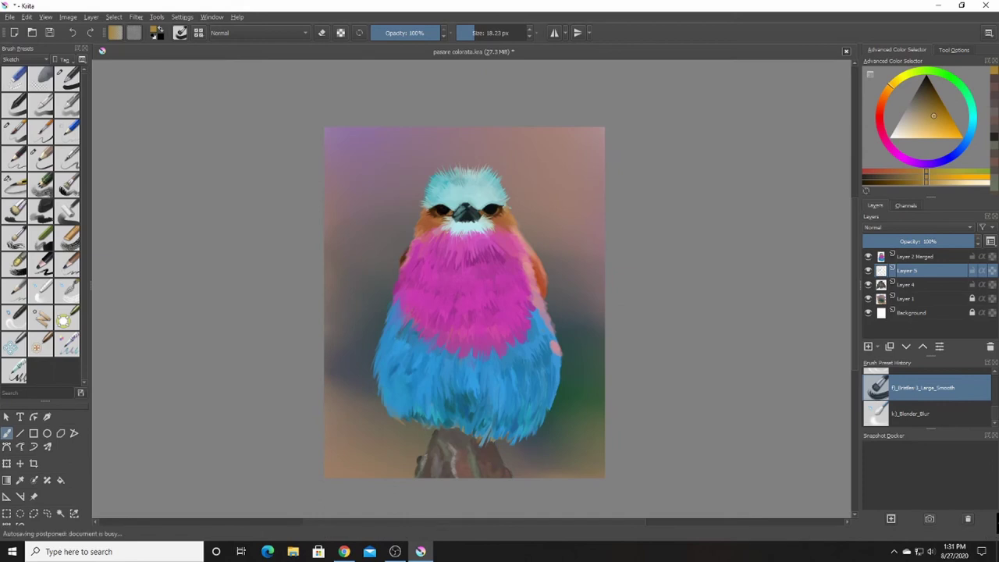
drag(500, 442, 484, 472)
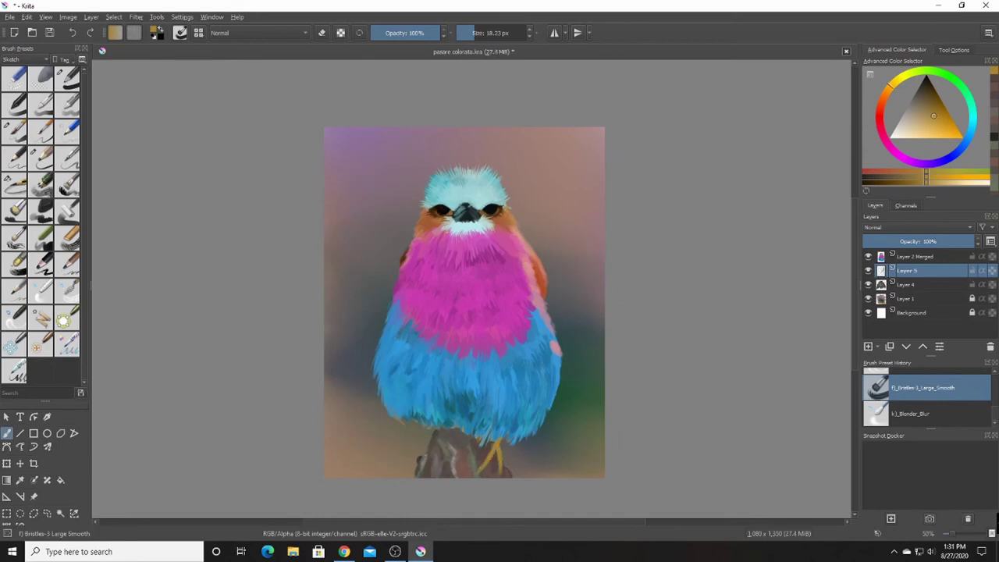
key(e)
key(e)
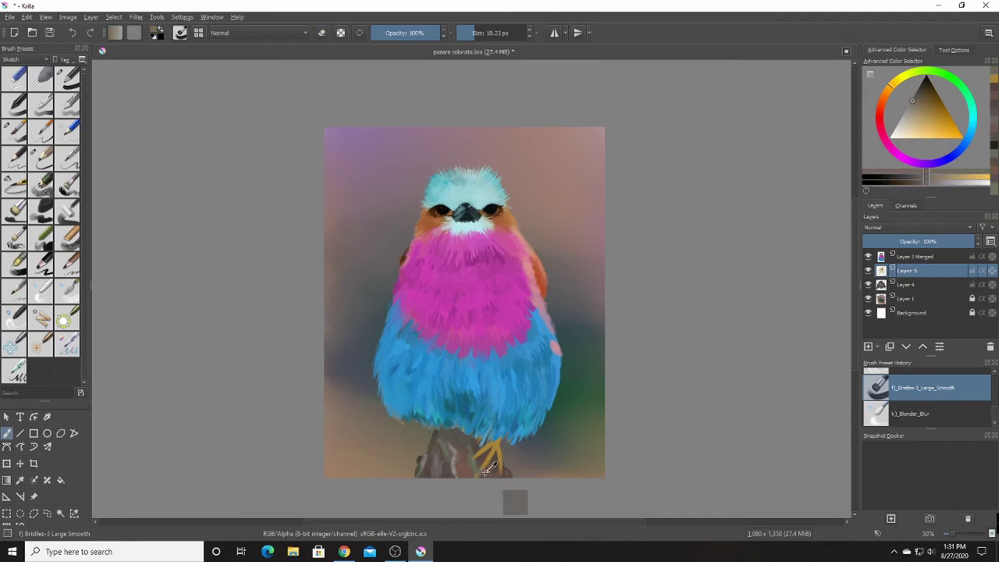
key(d)
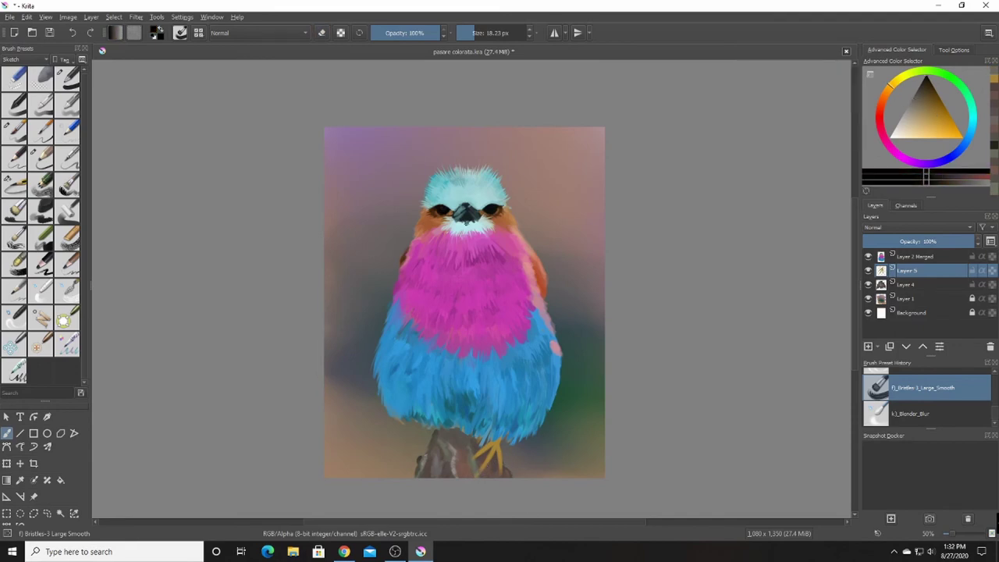
key(slash)
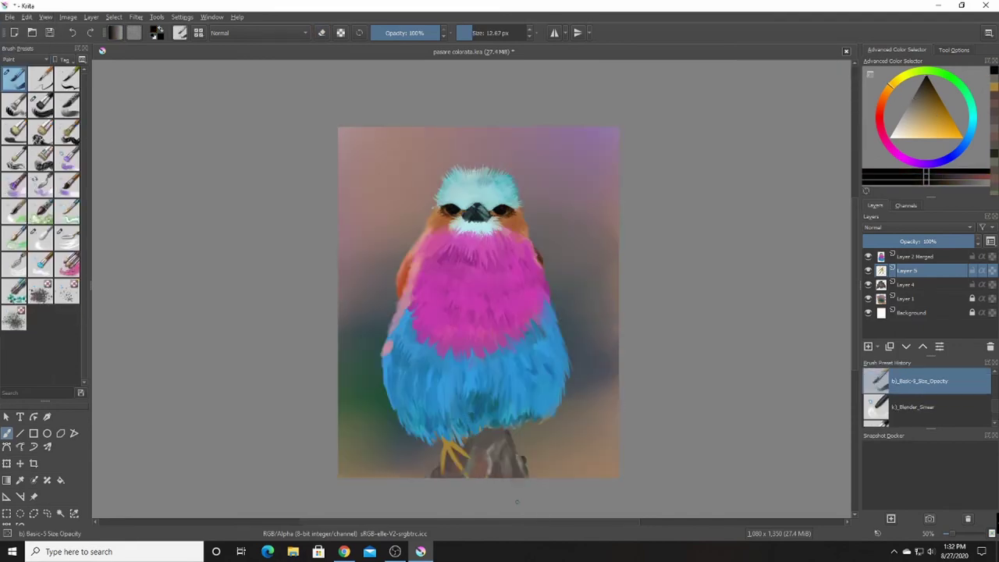
key(e)
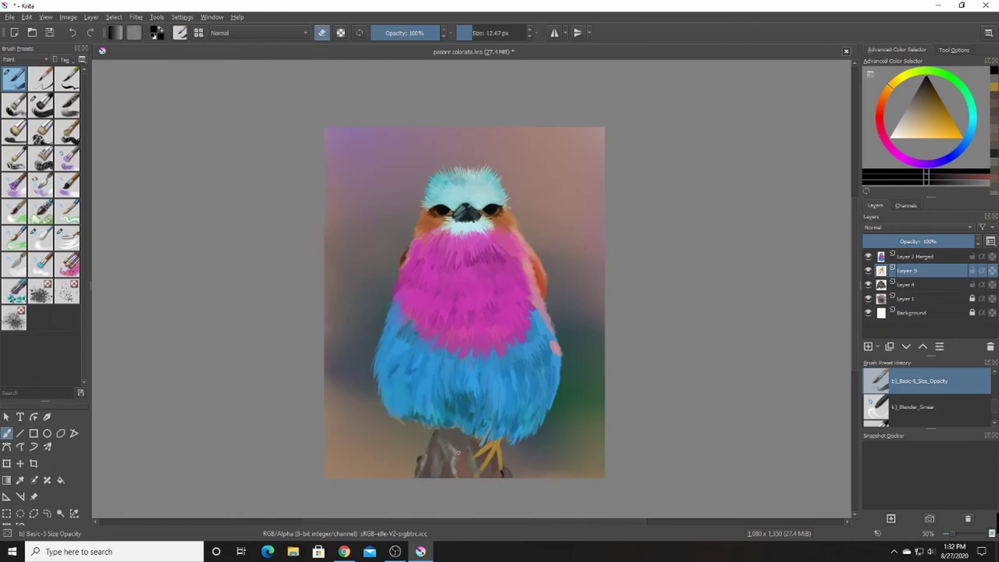
key(e)
- Sample golden leg colours and paint a toe on the bird's left foot
ctrl+click(477, 474)
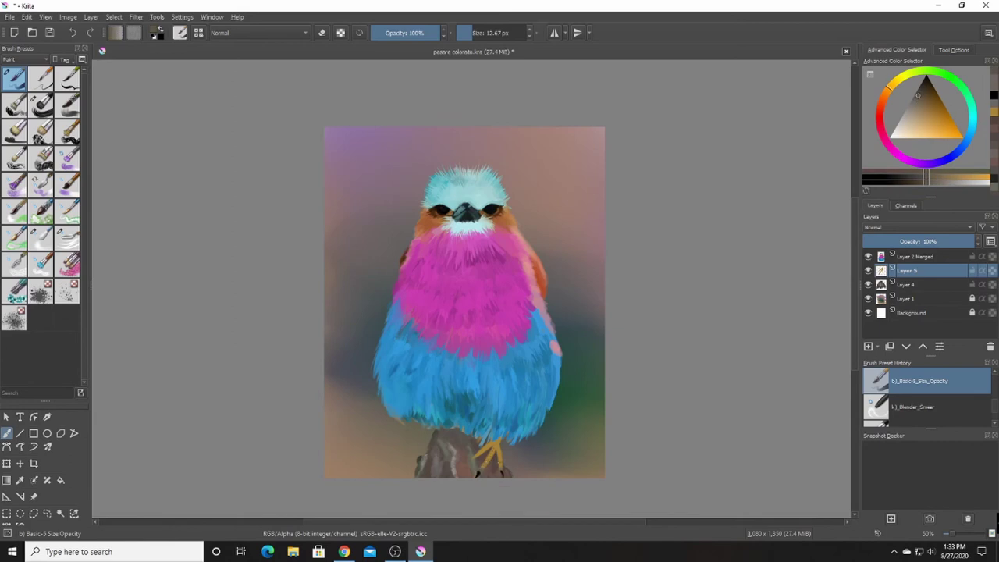
key(e)
key(e)
ctrl+click(472, 462)
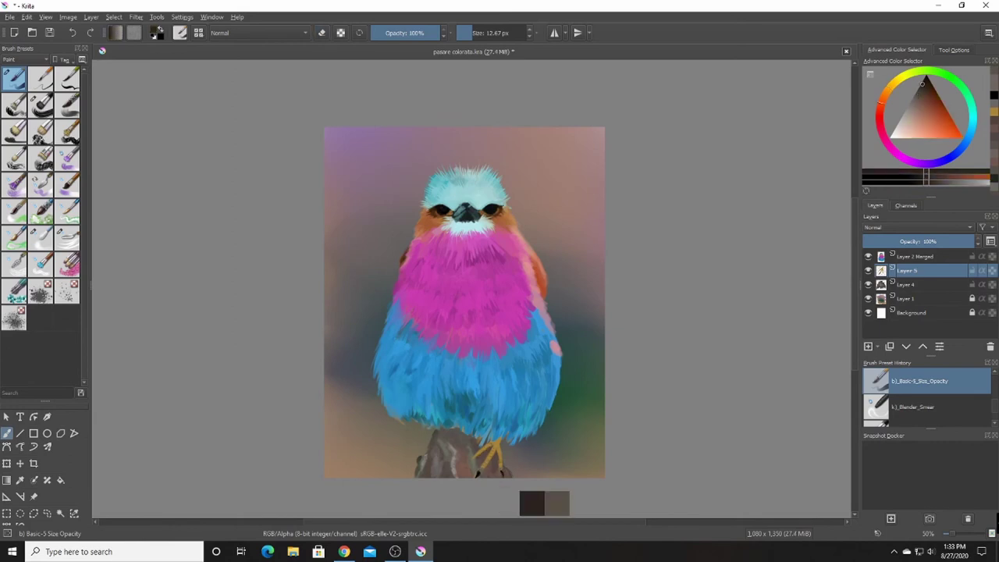
ctrl+click(478, 473)
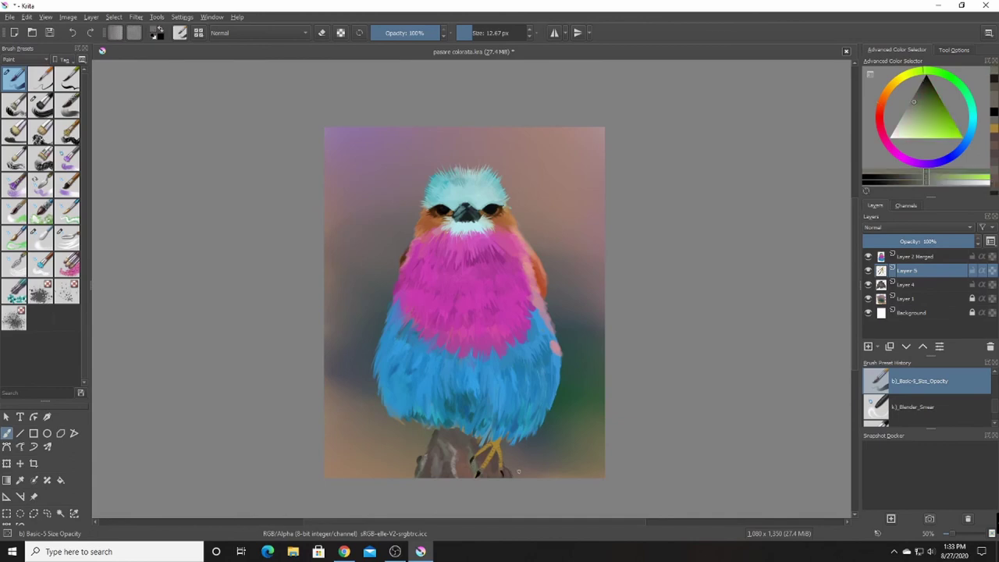
key(e)
ctrl+click(480, 474)
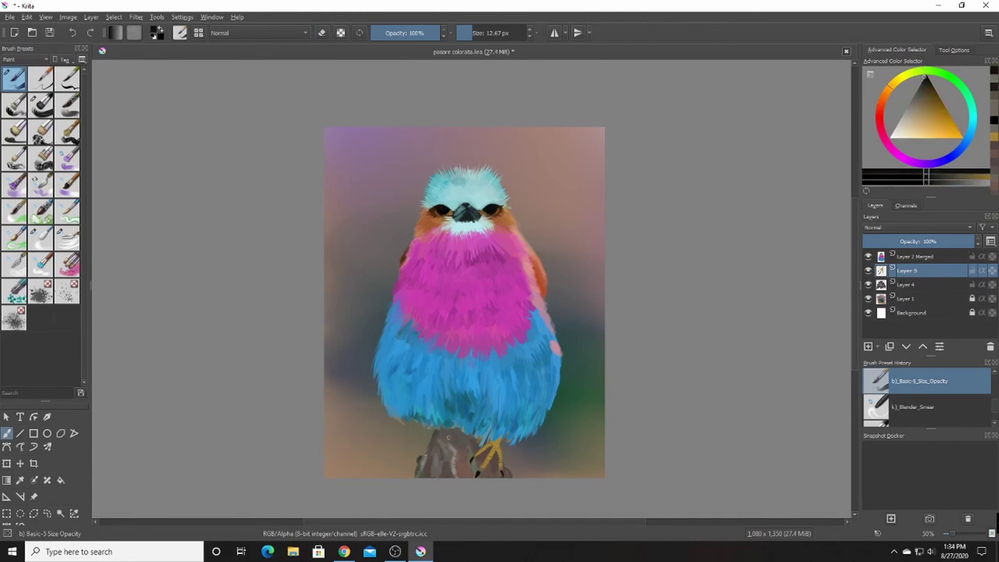
ctrl+click(496, 453)
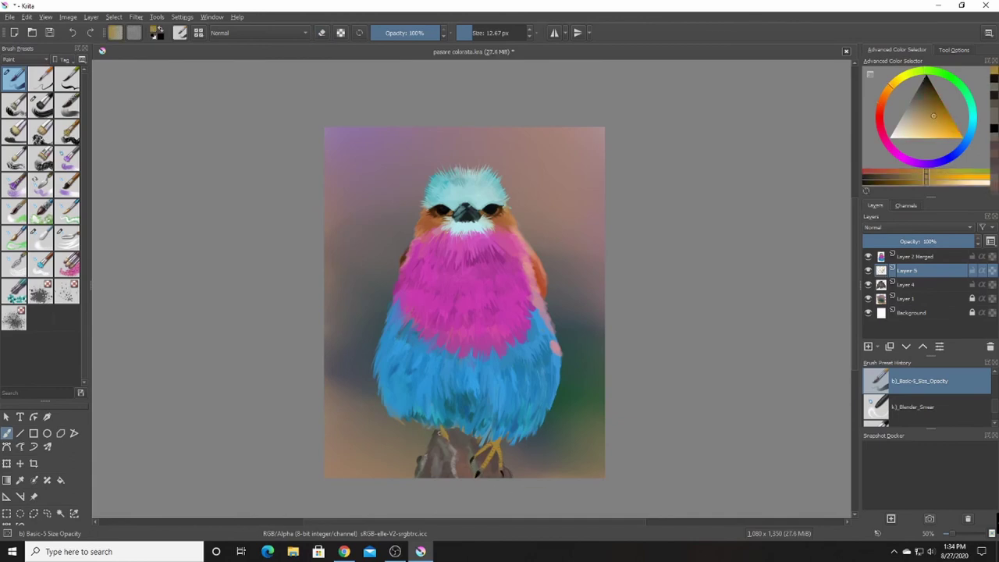
drag(439, 428, 437, 445)
- Pick lighter and darker golds from the feet to refine them
key(d)
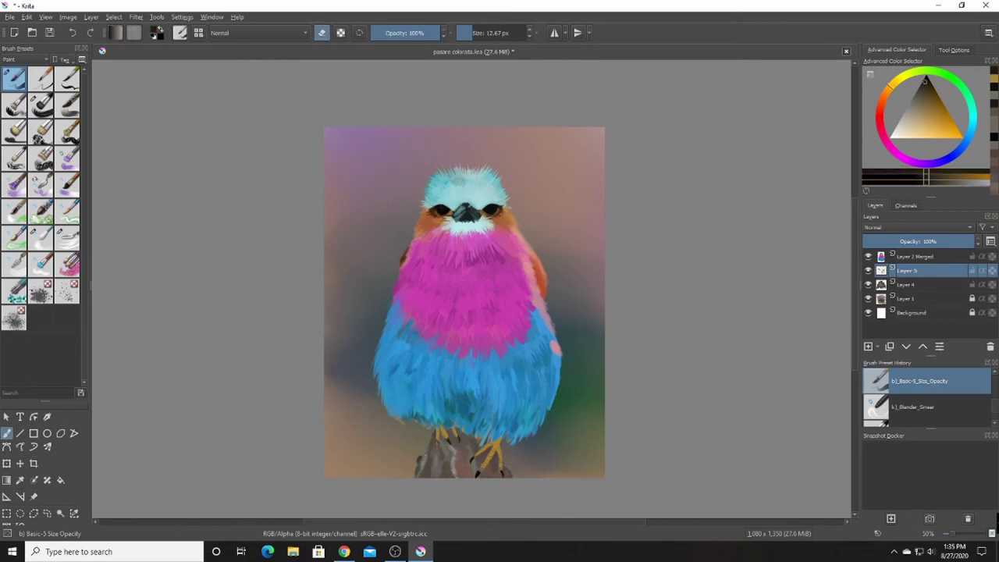
ctrl+click(443, 437)
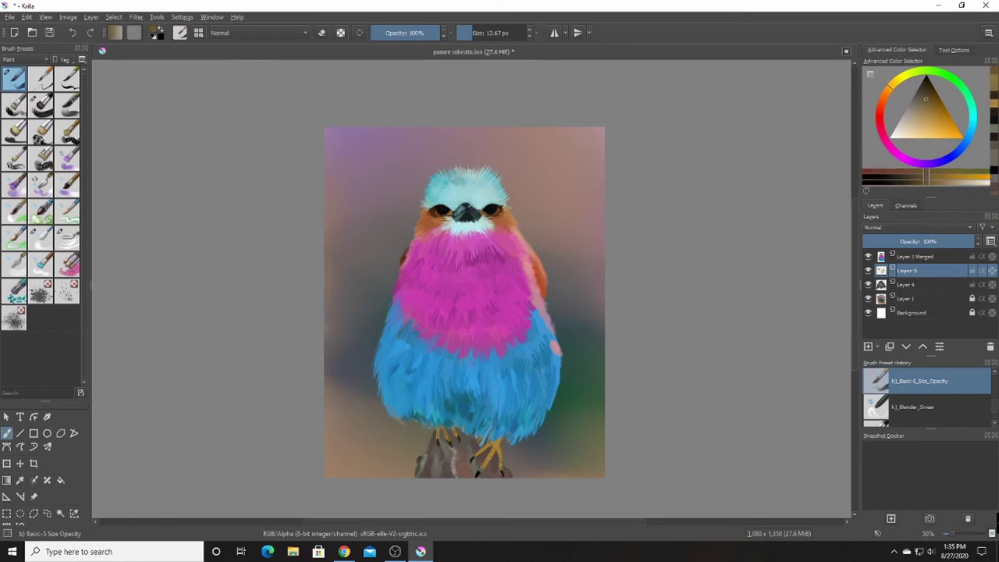
ctrl+click(534, 470)
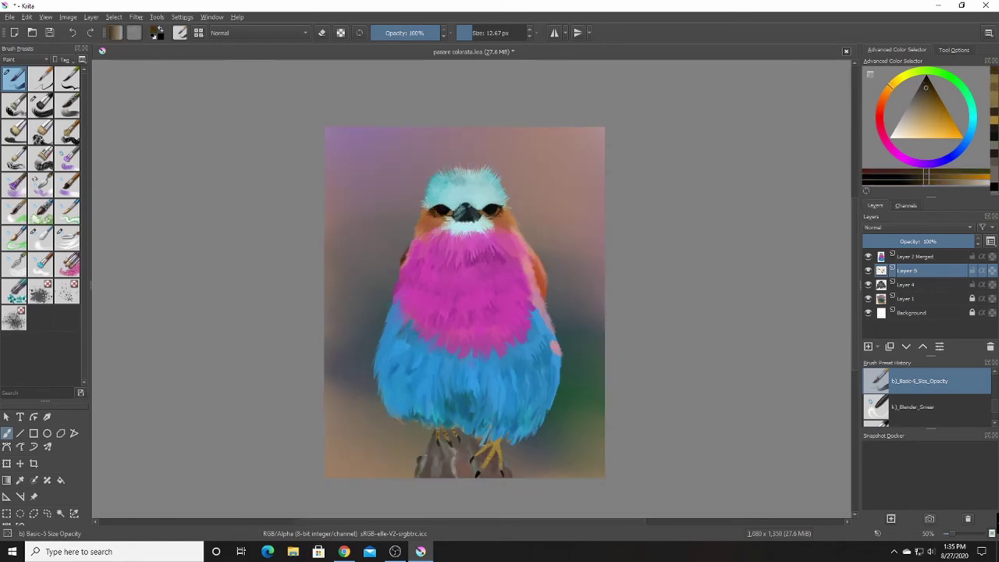
ctrl+click(515, 472)
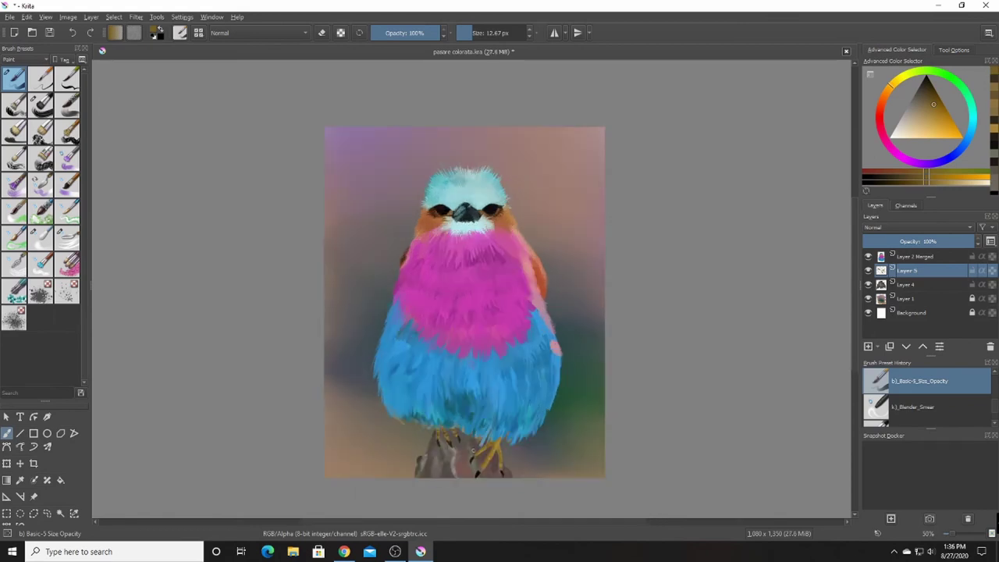
- Blur the yellow feet and paint dark brown talons over them on Layer 4
click(43, 238)
mouse_move(460, 453)
mouse_down()
mouse_move(499, 456)
mouse_move(425, 457)
mouse_up()
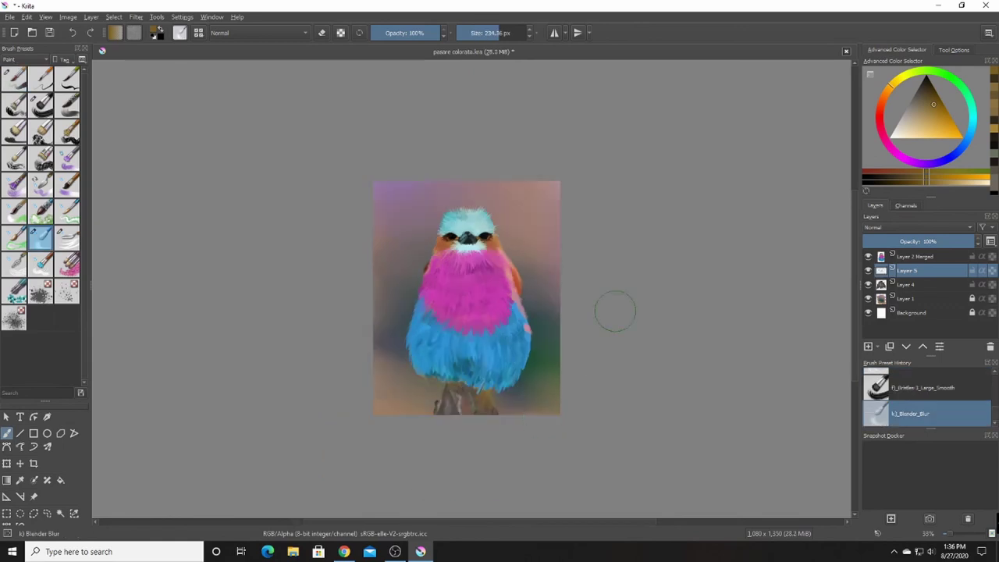
key(slash)
key(Page_Down)
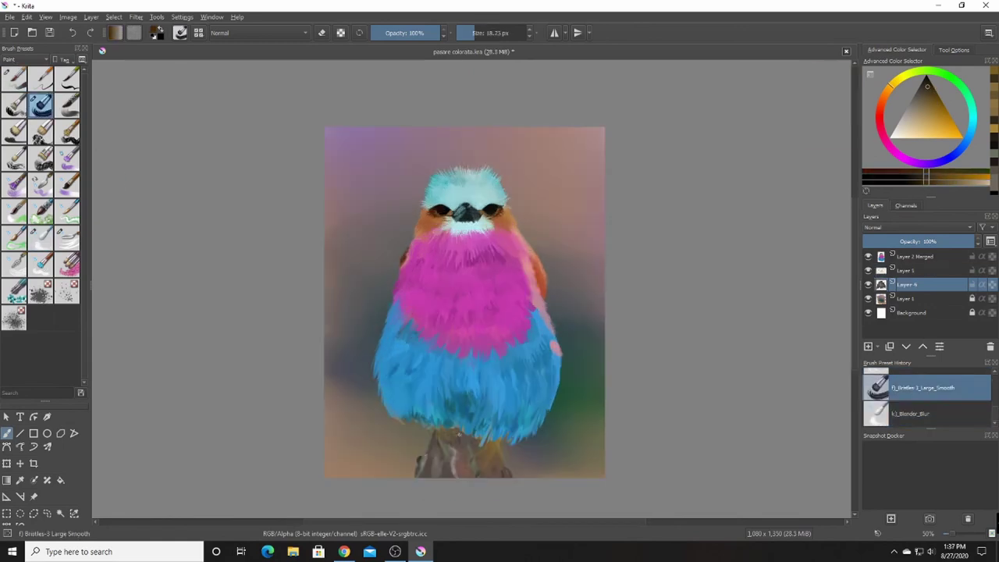
mouse_move(454, 430)
mouse_down()
mouse_move(433, 439)
mouse_move(498, 453)
mouse_move(491, 470)
mouse_up()
- Return to Layer 5 with a smaller Bristles-3 Large Smooth brush and a very dark colour
key(slash)
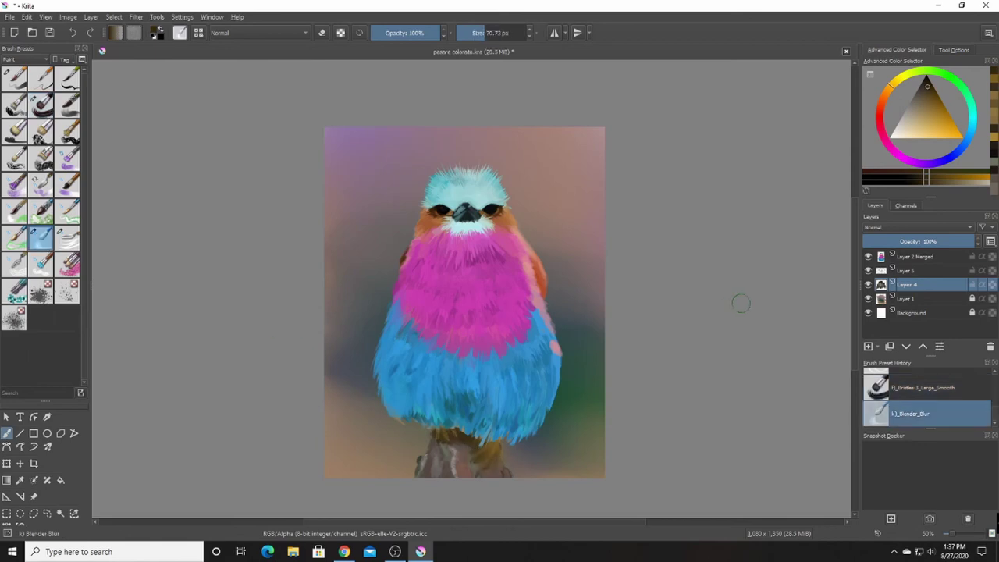
key(Page_Up)
key(slash)
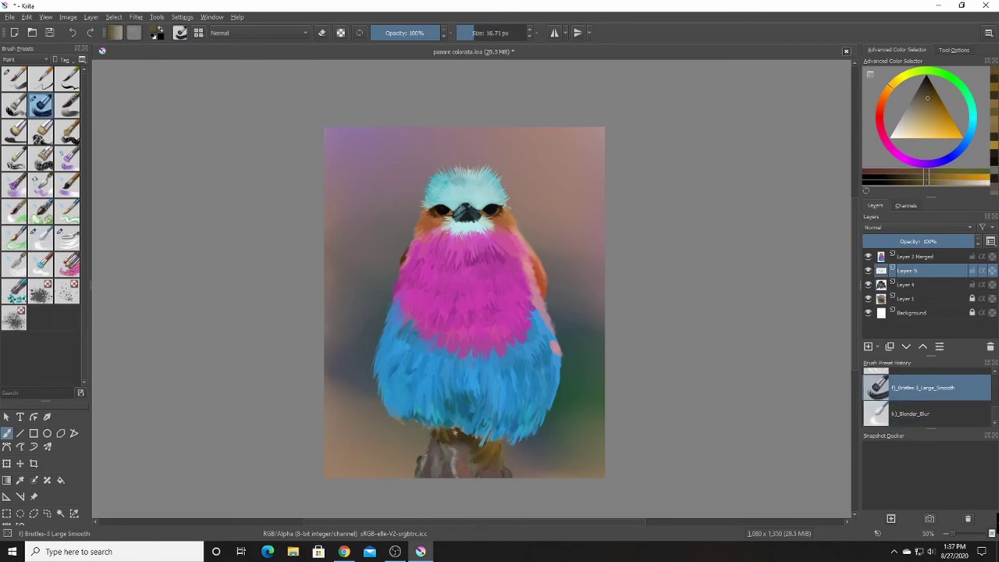
ctrl+click(450, 445)
key(bracketleft)
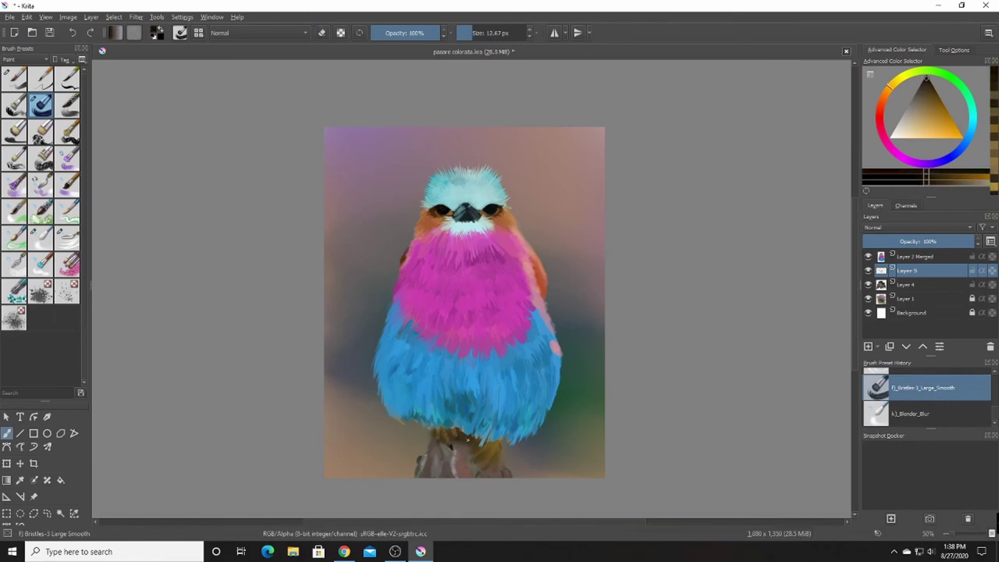
ctrl+click(453, 430)
key(bracketleft)
- Paint the dark claws, erasing corrections and checking in mirrored and zoomed-out views
key(e)
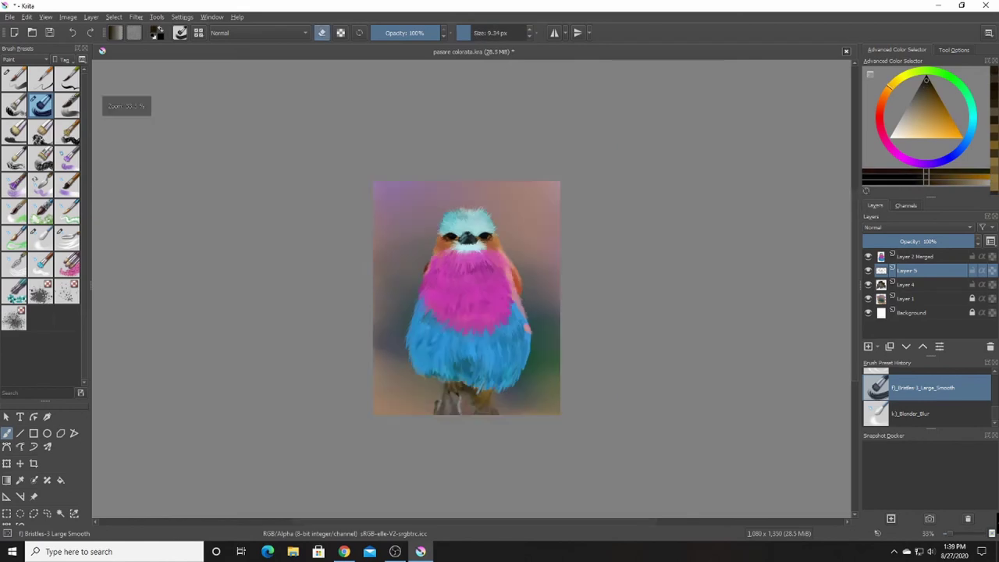
key(m)
key(e)
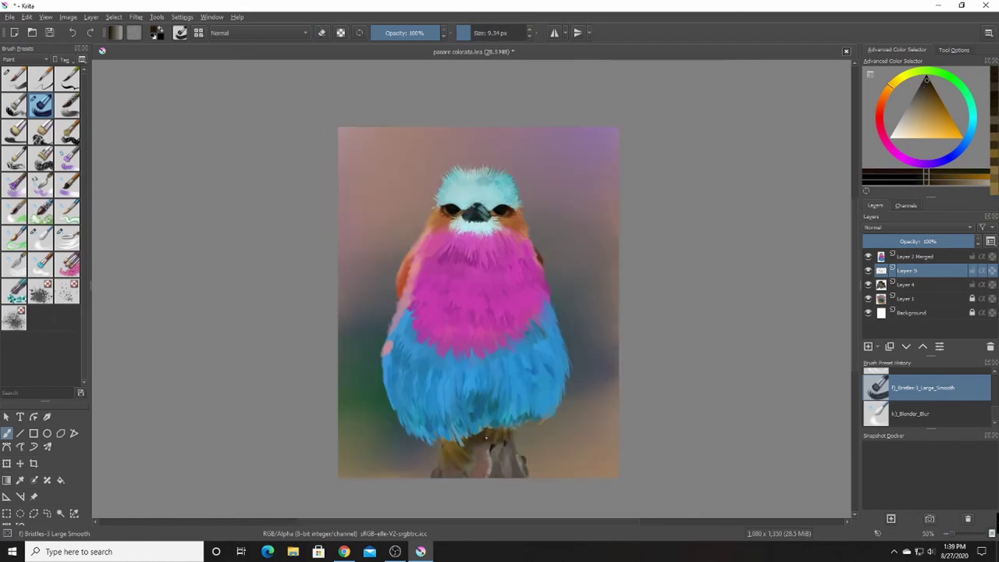
key(m)
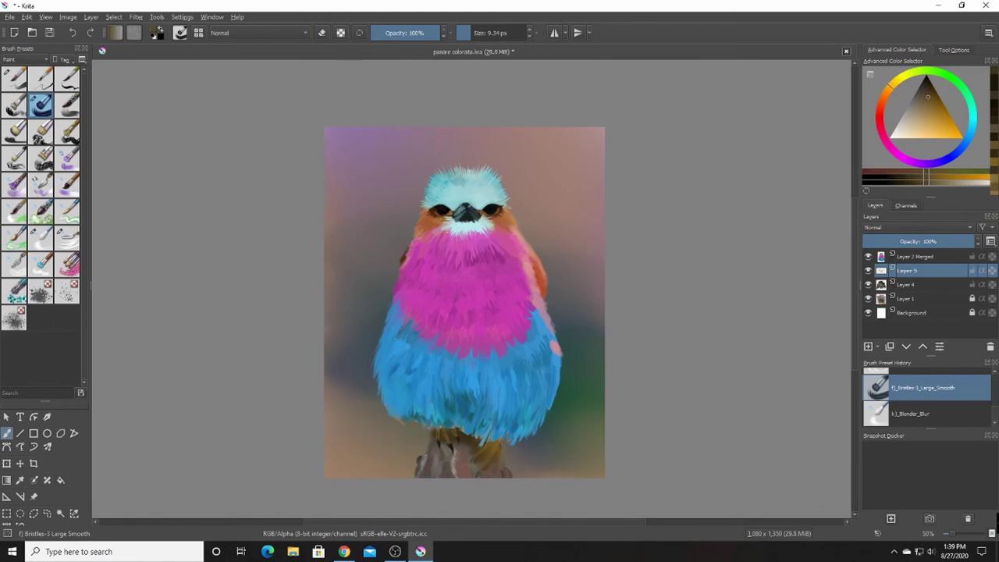
key(minus)
key(plus)
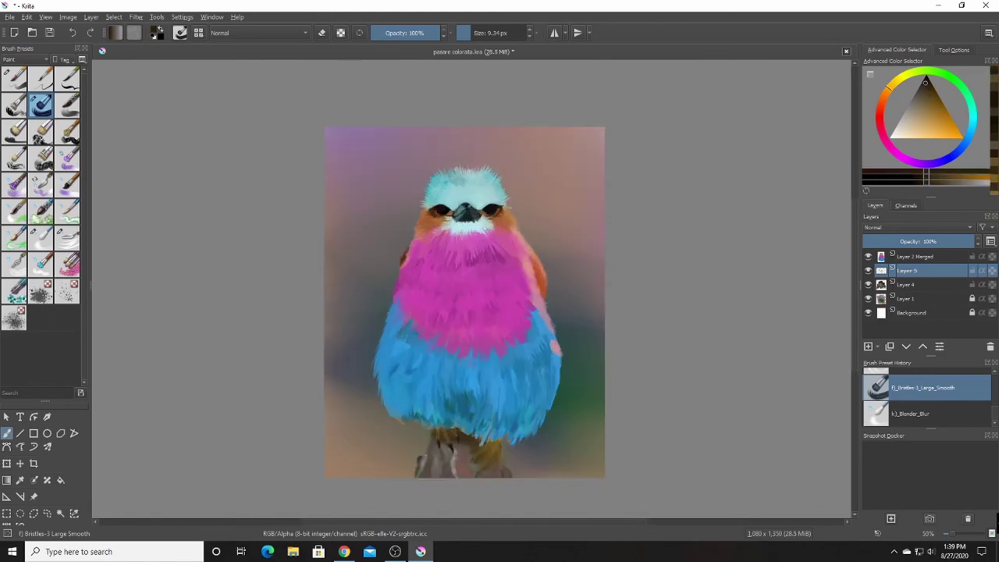
key(e)
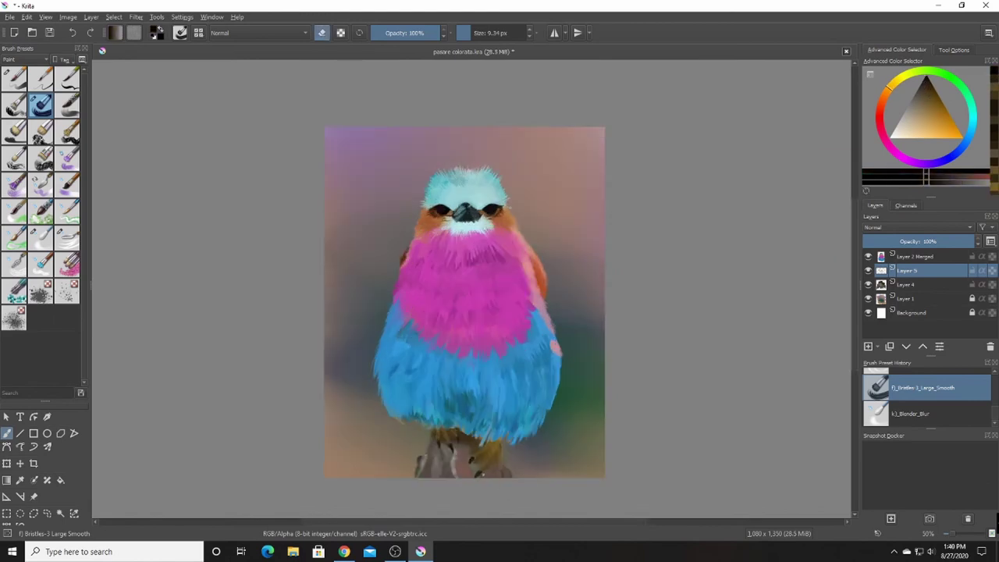
key(e)
- Refine the toes in a dark orange-brown, then move back to Layer 4
click(925, 76)
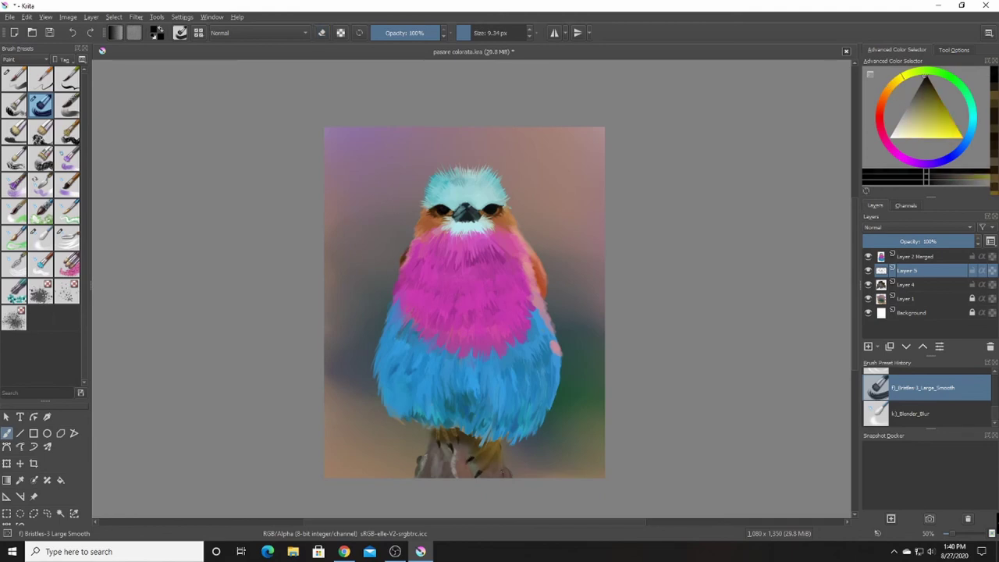
key(e)
key(e)
click(927, 79)
click(927, 94)
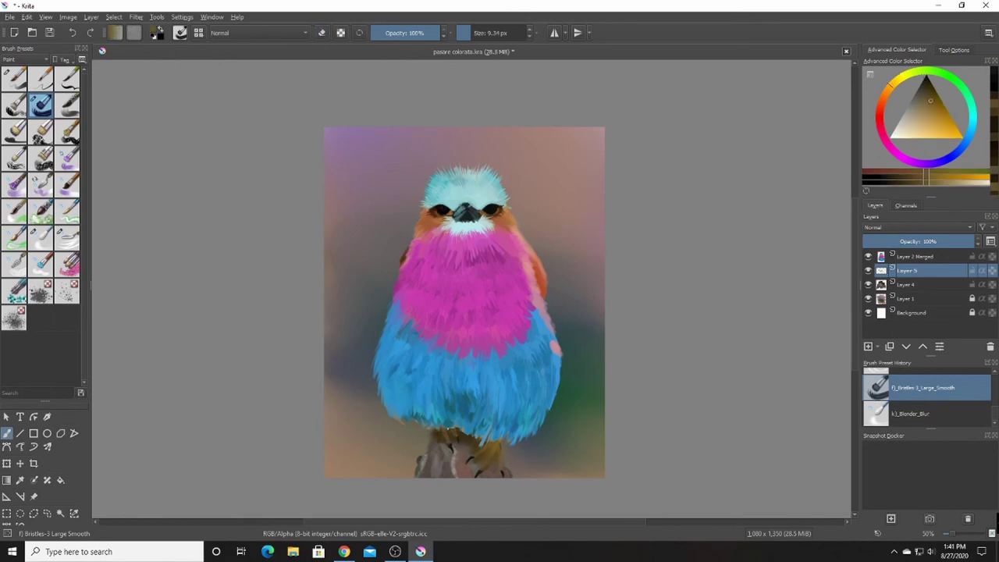
click(927, 80)
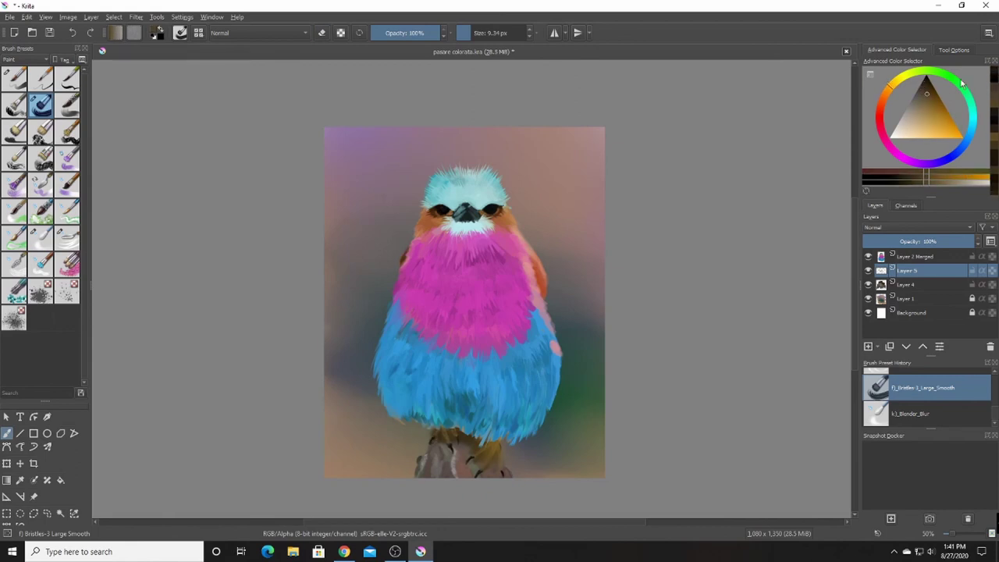
key(minus)
key(plus)
key(e)
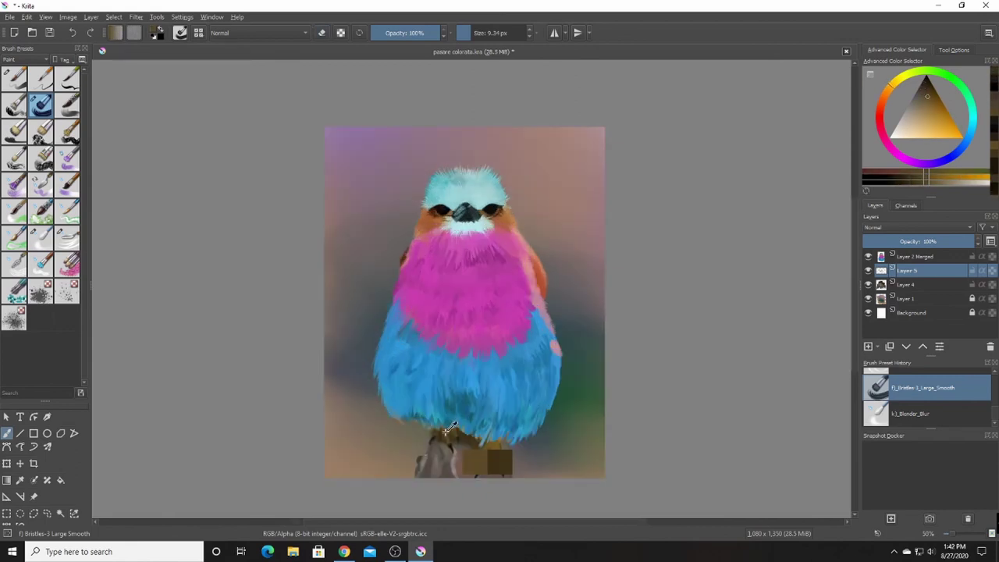
key(e)
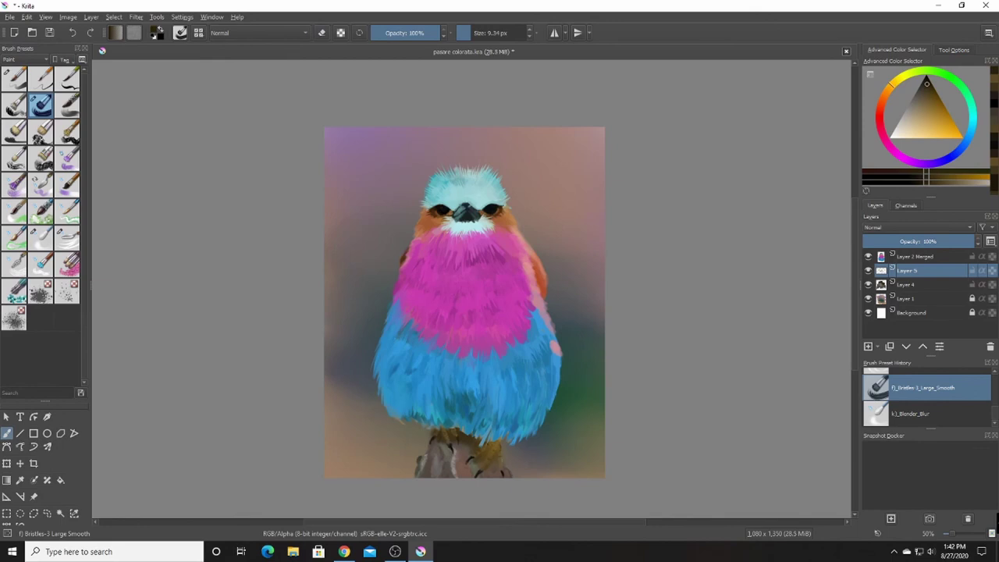
key(e)
key(e)
key(Page_Down)
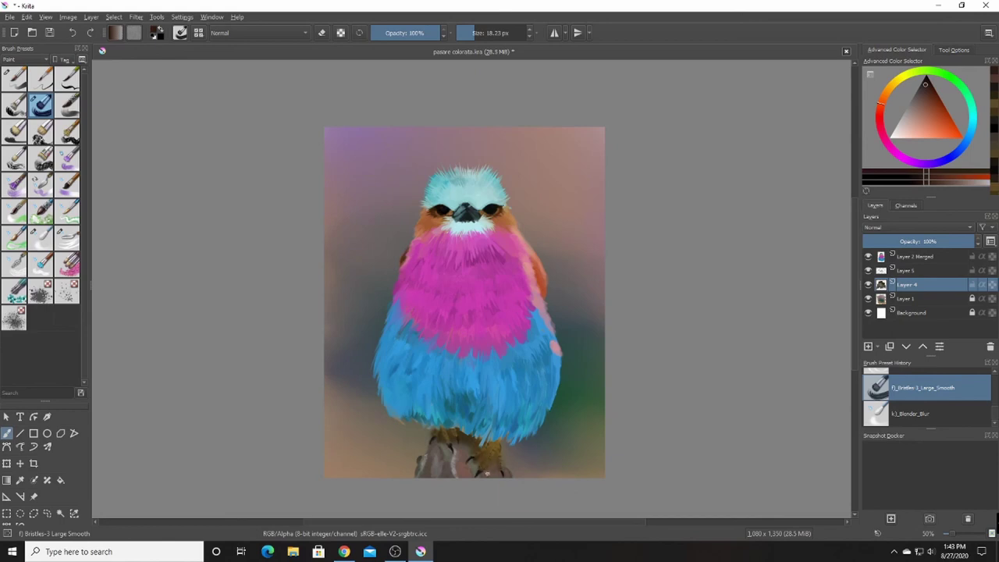
- Add a new top layer and zoom in on the bird's head with a smaller brush
key(Insert)
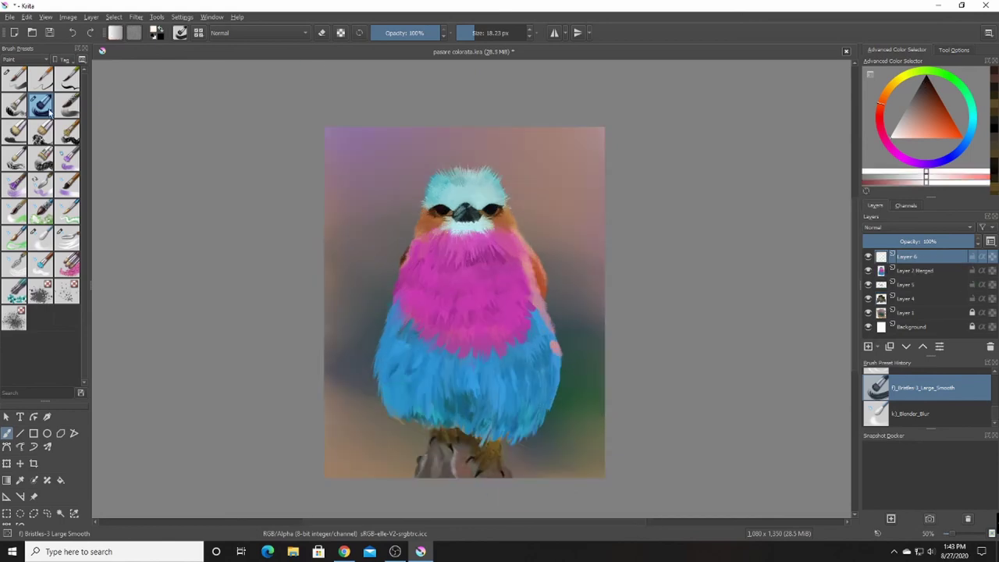
key(bracketleft)
key(bracketleft)
key(bracketleft)
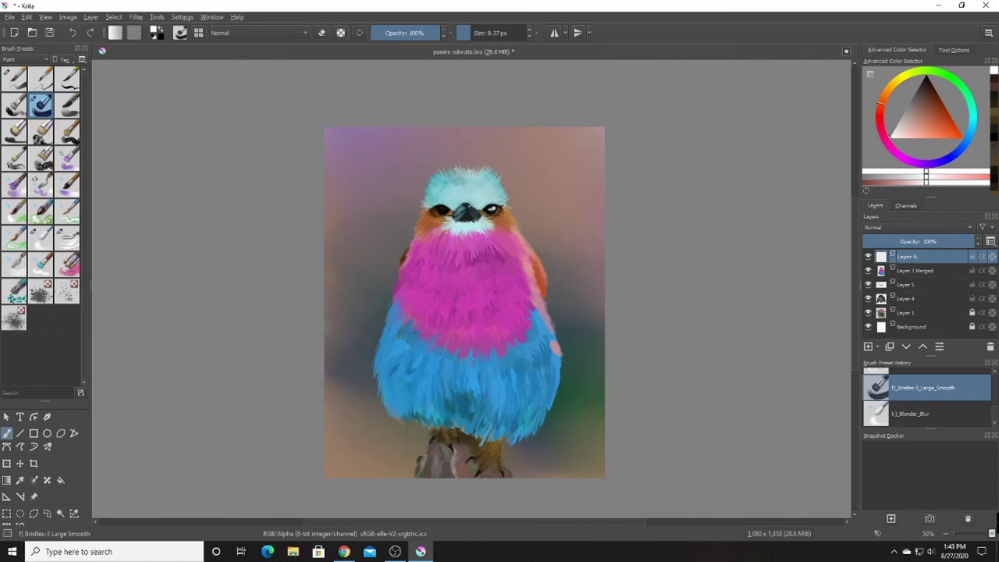
key(plus)
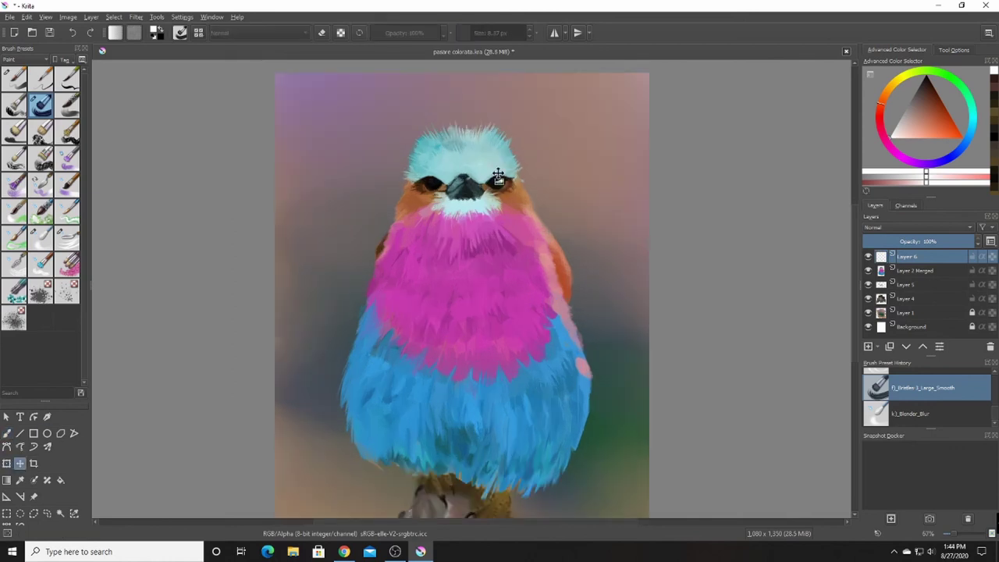
key(e)
key(minus)
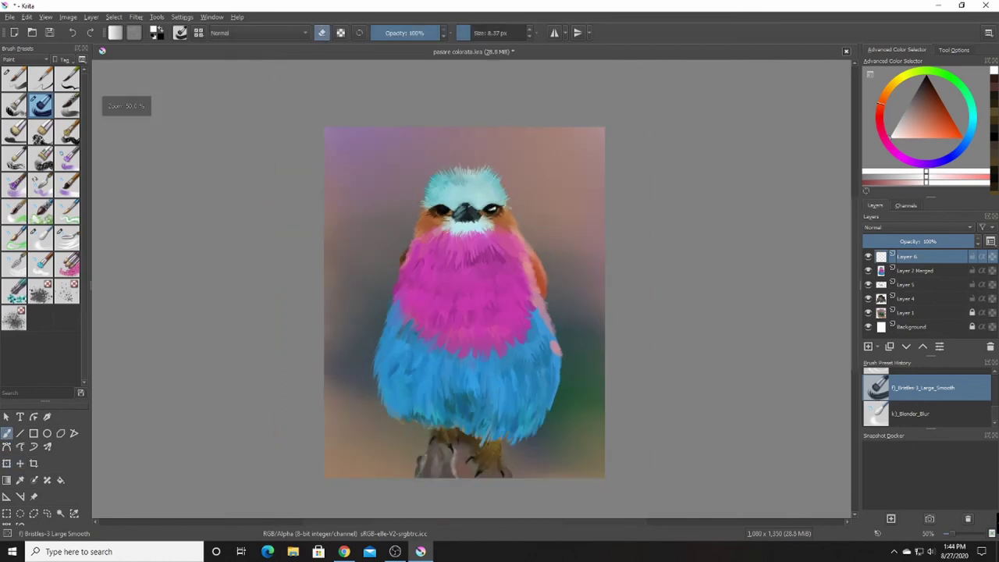
key(x)
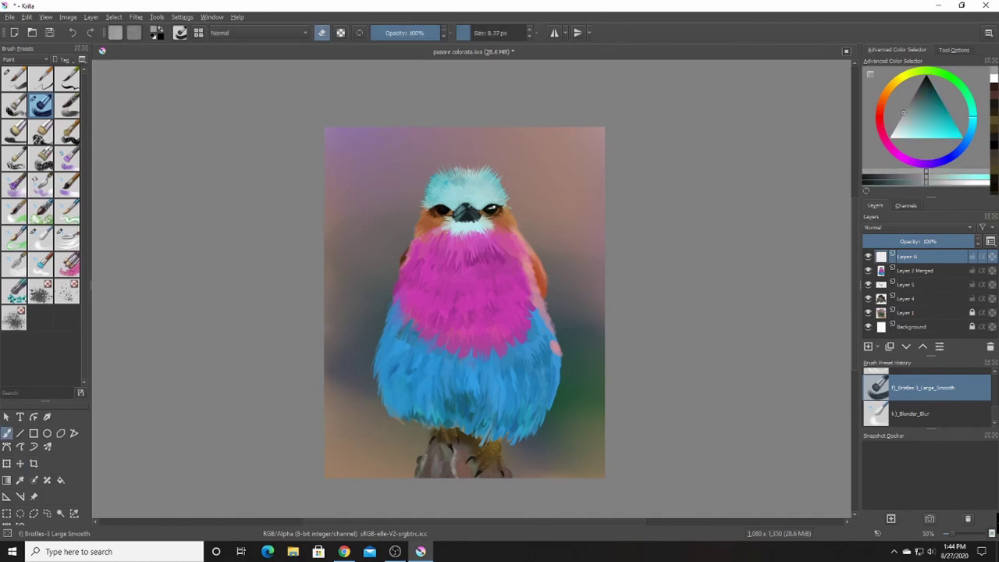
key(plus)
key(e)
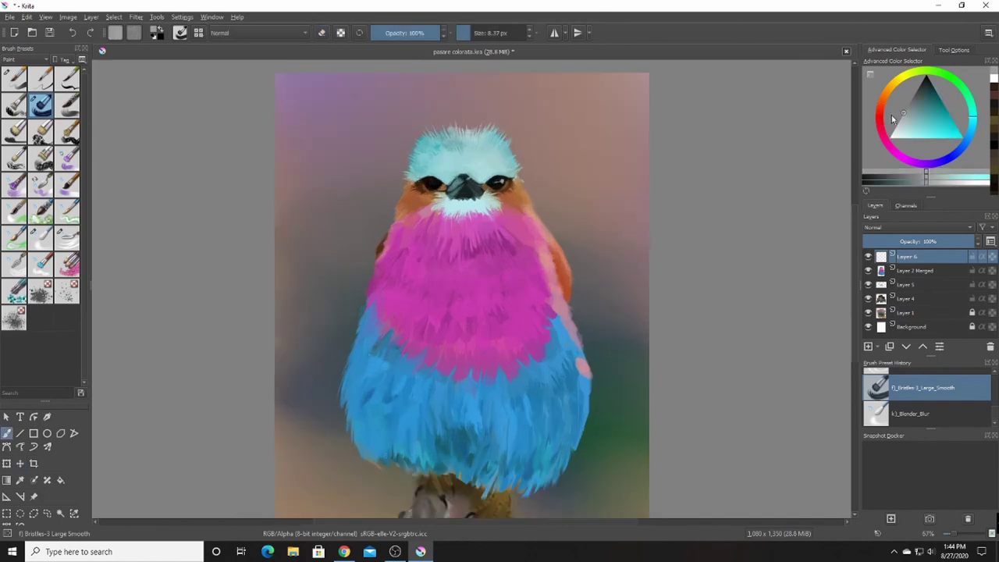
key(x)
key(minus)
key(plus)
- Paint light teal and white eye highlights, checking them in a mirrored view
key(t)
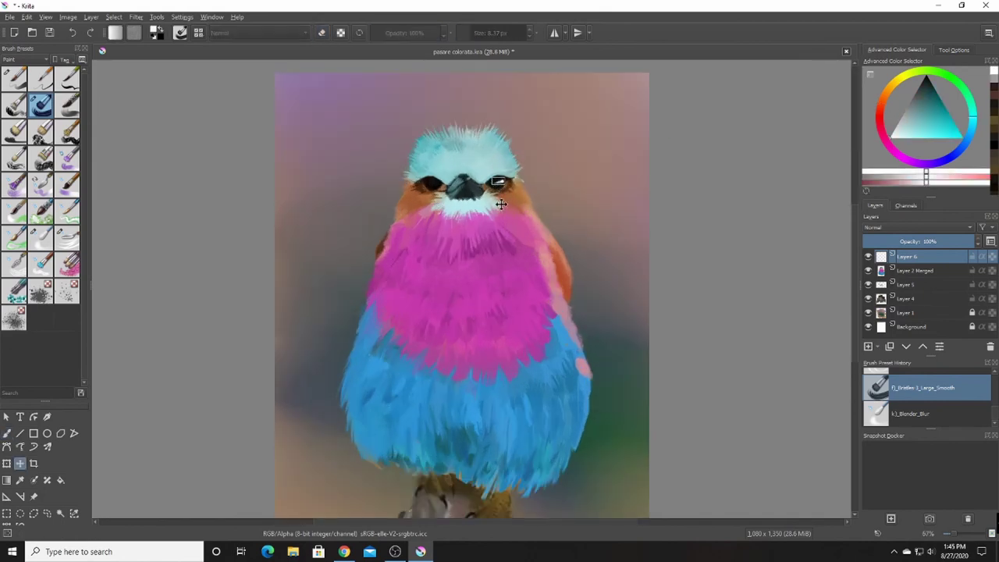
key(b)
key(minus)
key(plus)
key(e)
key(minus)
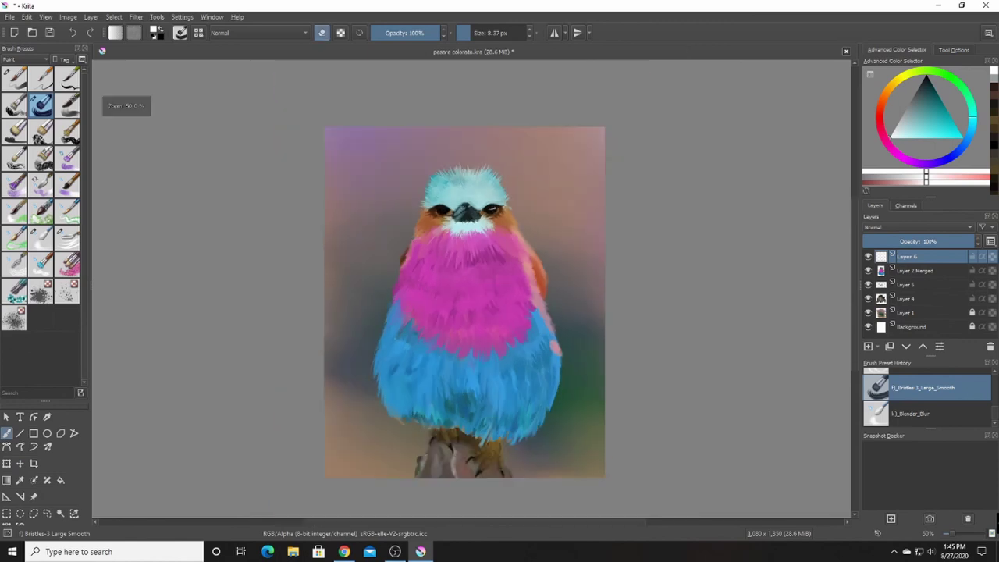
key(m)
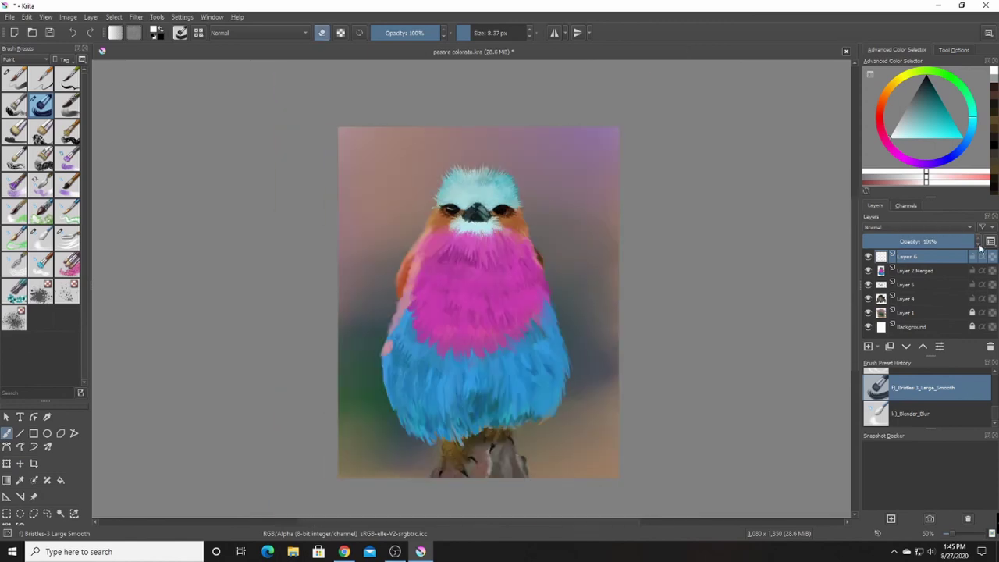
click(923, 97)
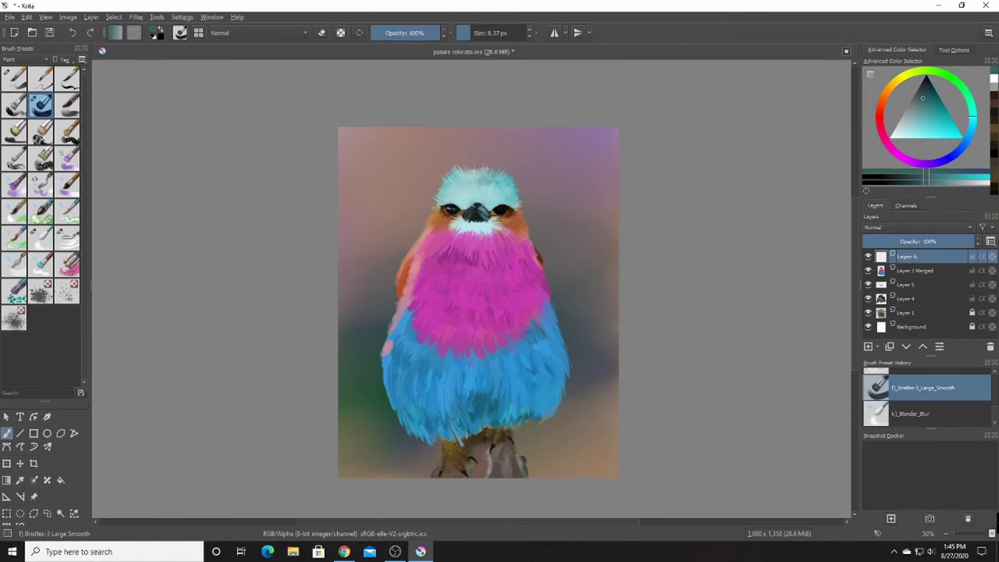
key(e)
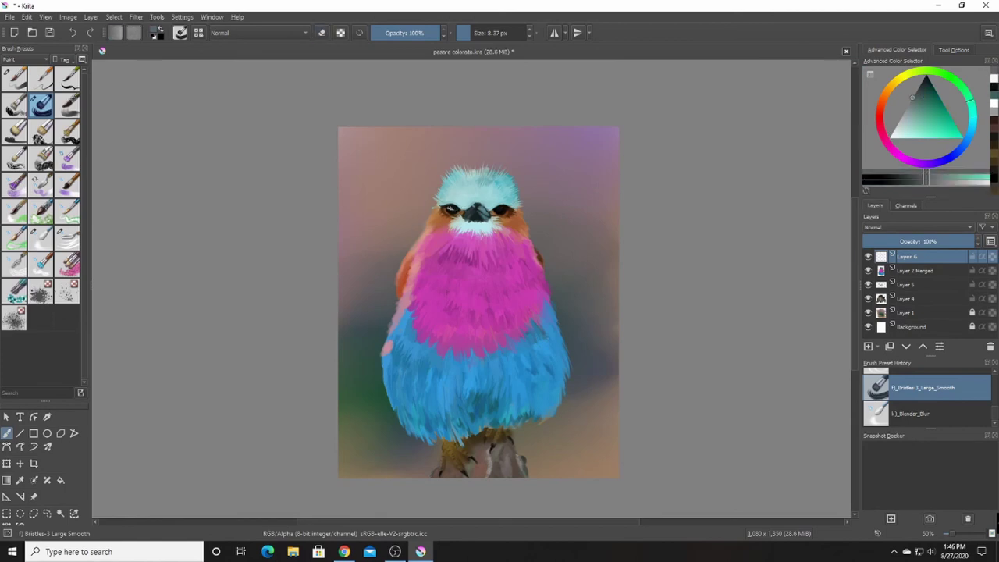
key(e)
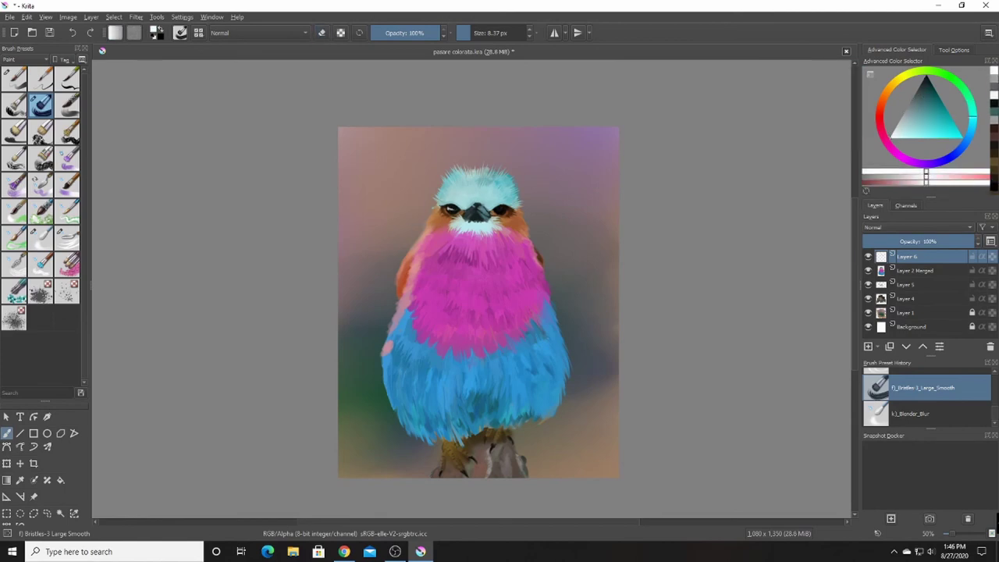
key(m)
- Add finer eye highlights with a 5 px brush and merge the layer into Layer 2 Merged
key(plus)
key(bracketleft)
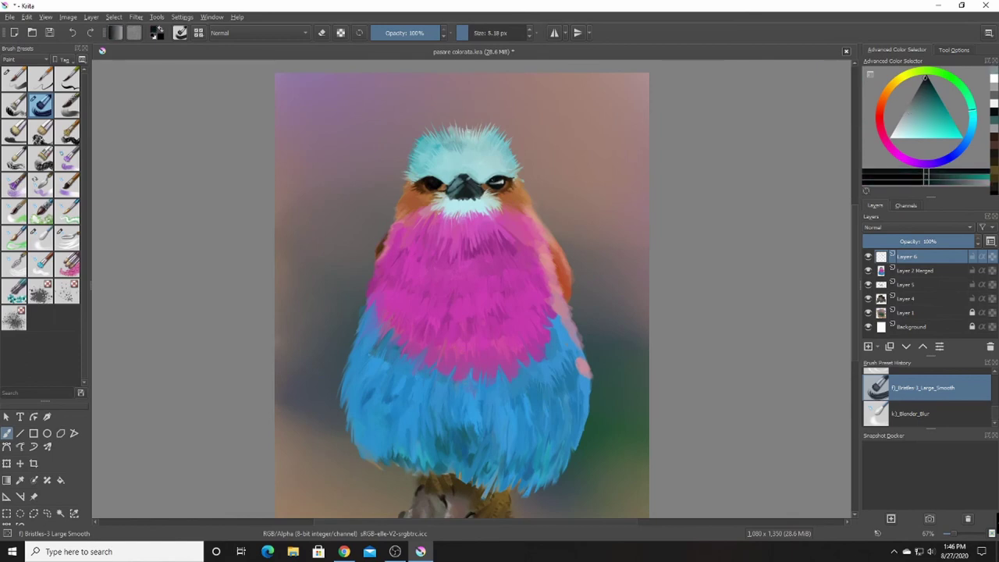
key(minus)
key(plus)
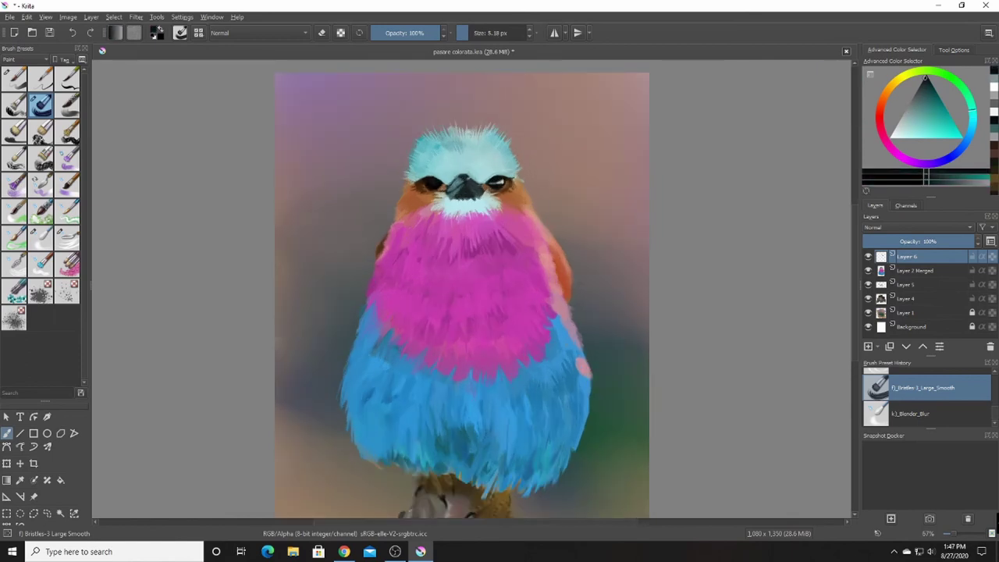
key(minus)
right_click(906, 257)
- Mirror the view to check the painting and add a new empty layer above Layer 2 Merged
click(859, 397)
key(plus)
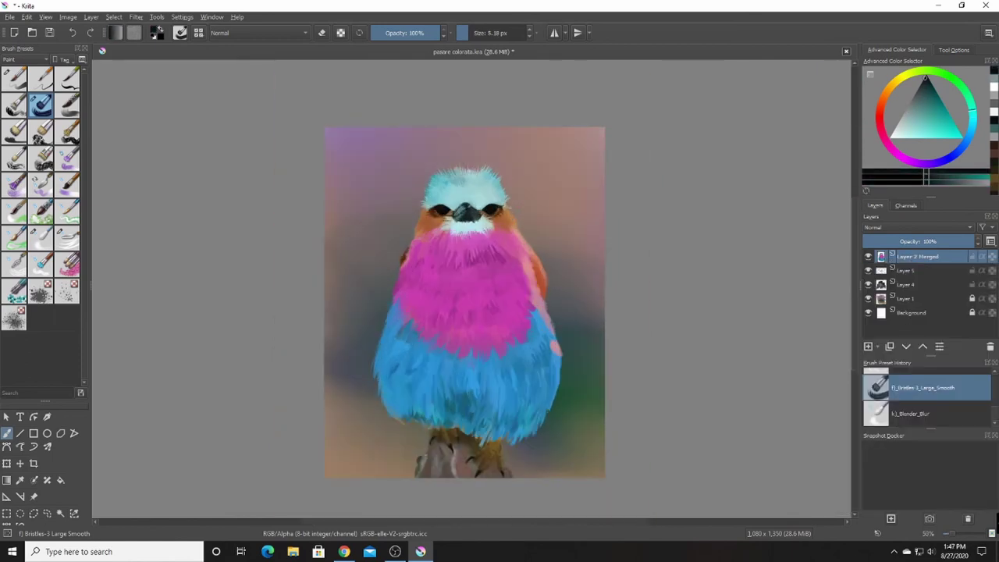
key(m)
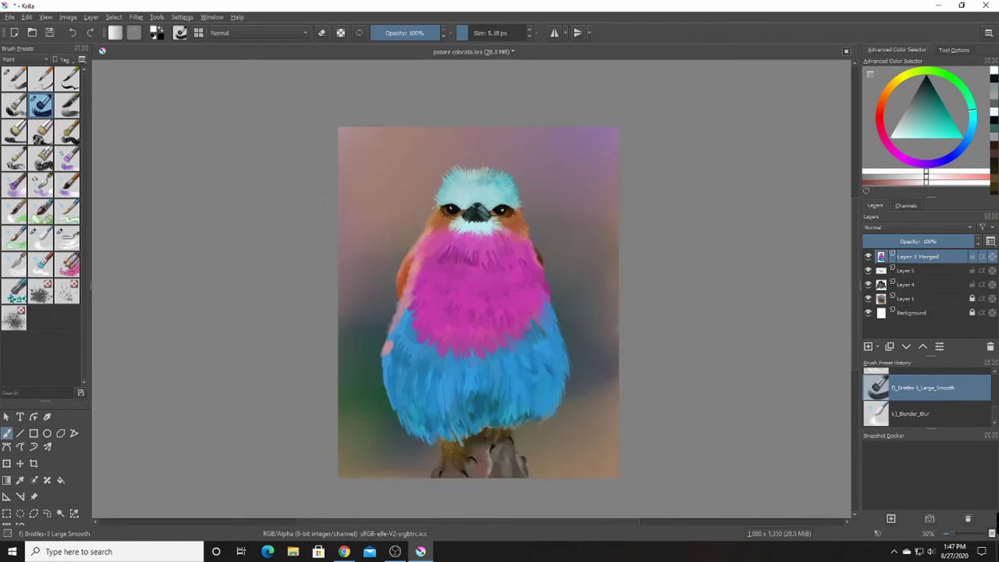
key(Insert)
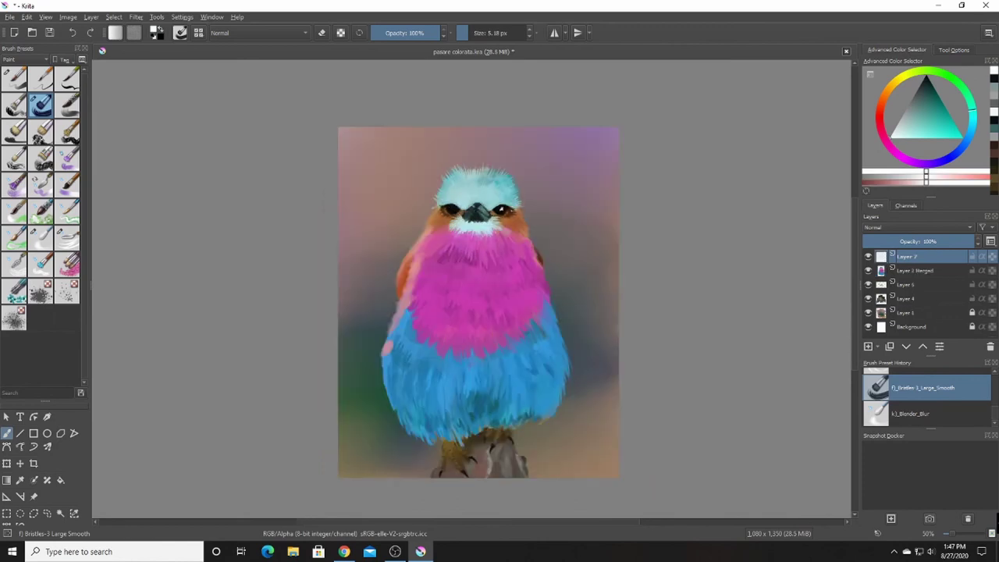
key(m)
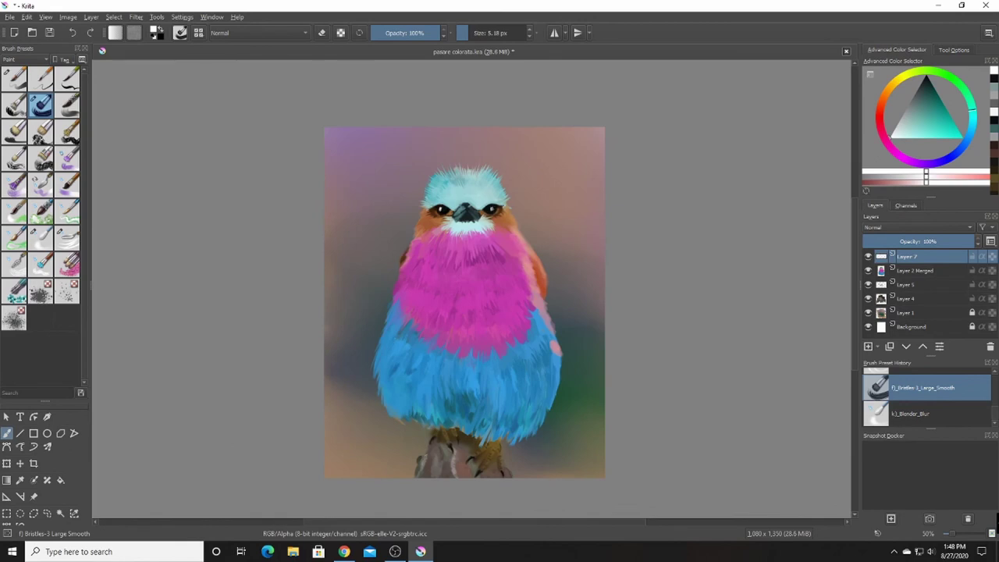
- Pick greyish teal, pinkish white and teal colours while zooming in and out on the bird
click(901, 118)
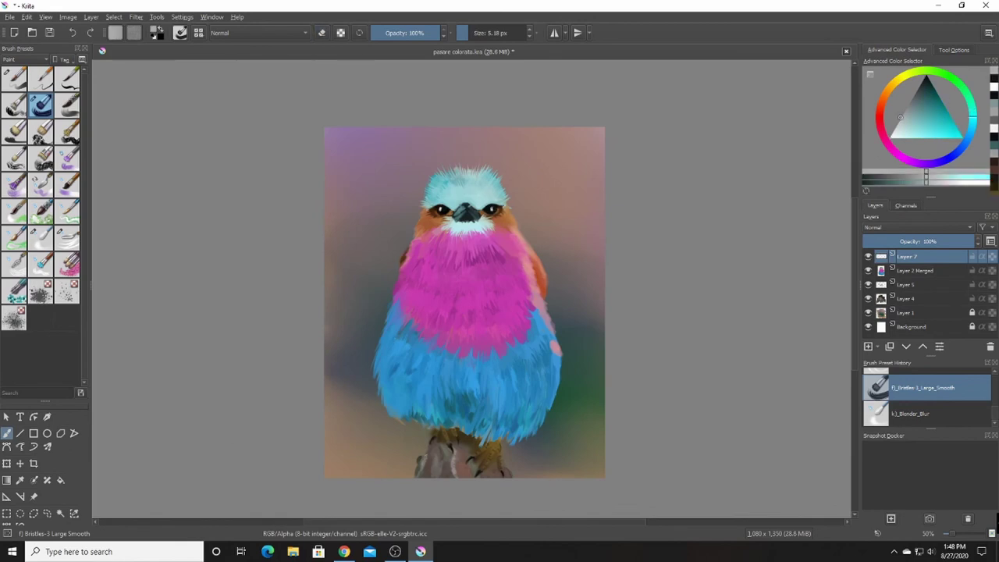
key(plus)
ctrl+click(500, 183)
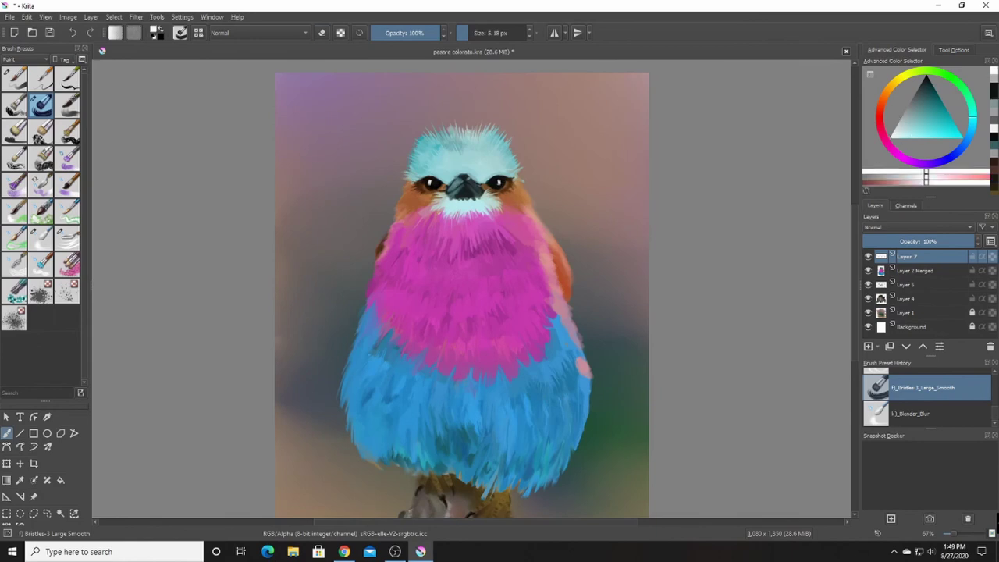
key(minus)
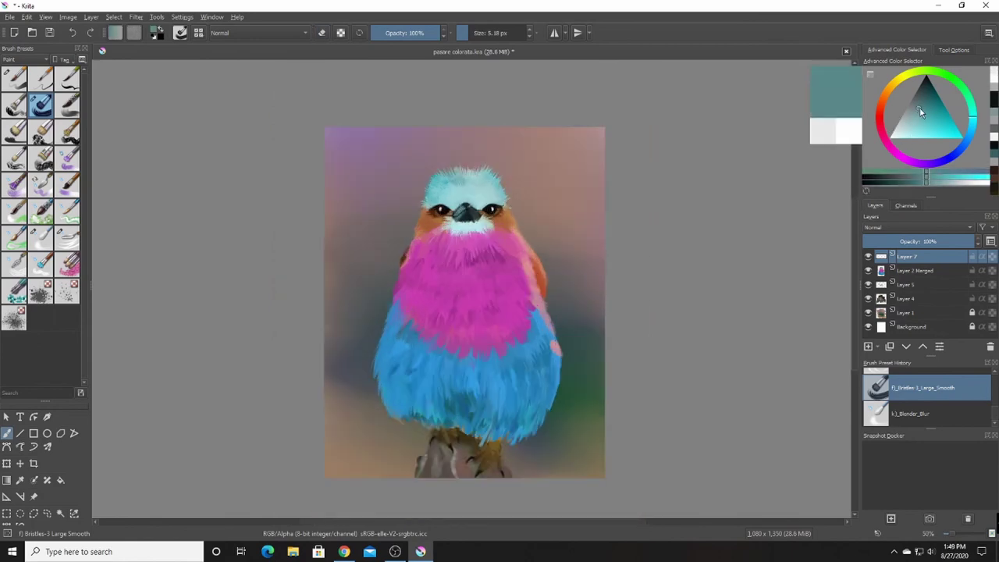
click(919, 109)
key(plus)
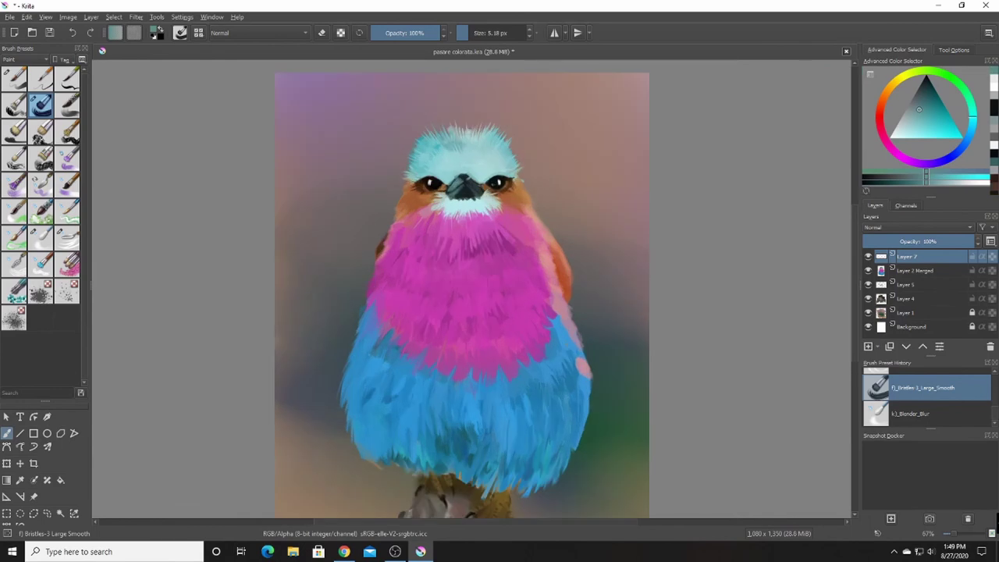
- Switch to a basic soft brush and zoom between the bird's face and the full page
click(14, 78)
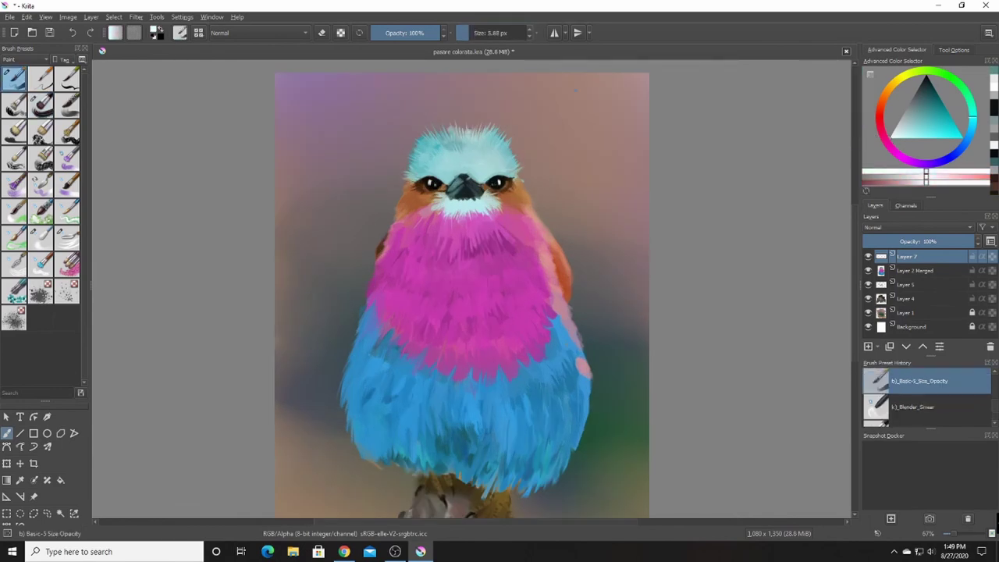
key(plus)
key(2)
key(1)
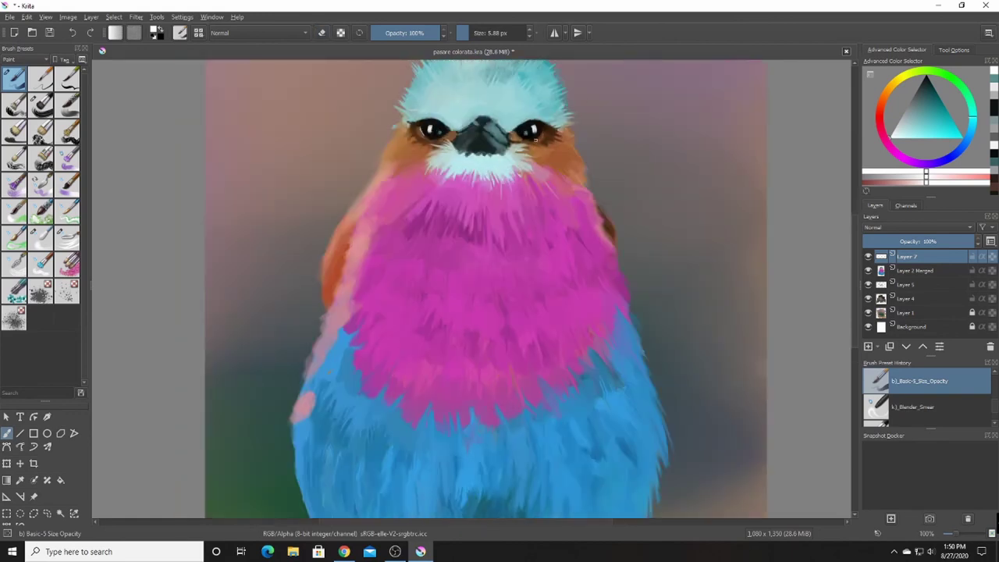
key(minus)
key(minus)
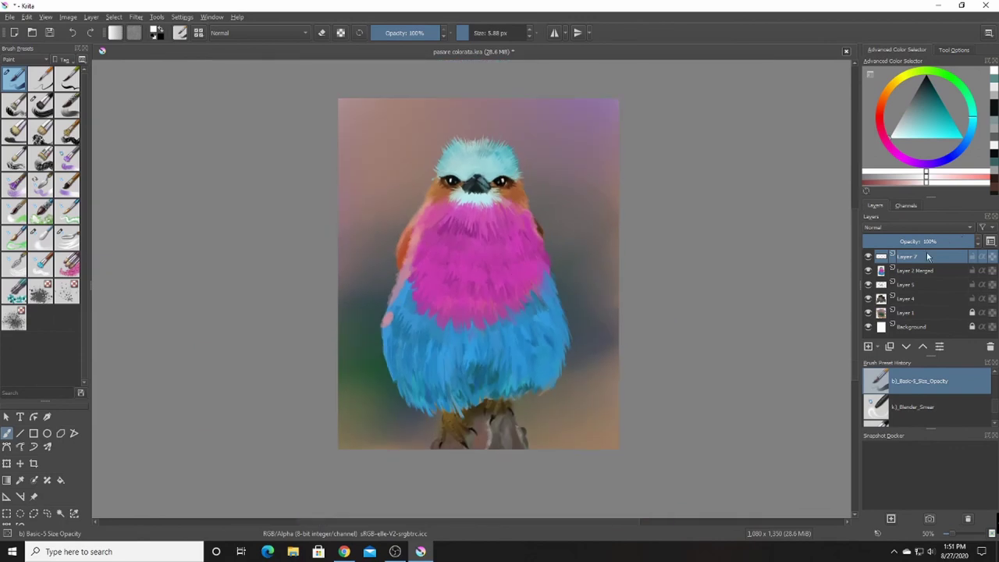
- Merge Layer 7 through Layer 4 into one layer and choose the Blender Knife Edge brush
shift+click(915, 299)
key(ctrl+e)
click(68, 238)
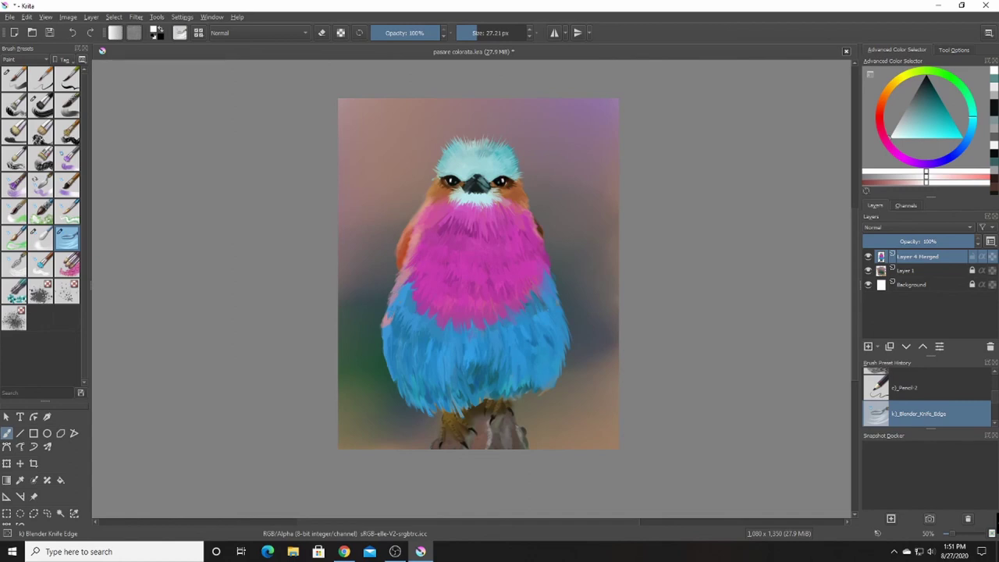
- Select the Wet Knife preset and sample several light and dark blues from the belly
key(m)
click(41, 184)
ctrl+click(463, 374)
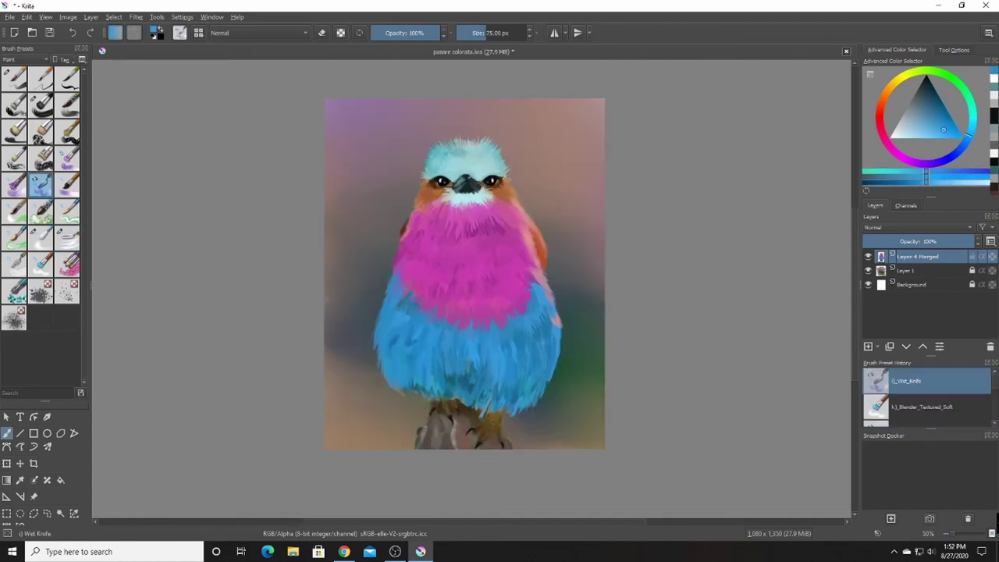
ctrl+click(445, 360)
key(m)
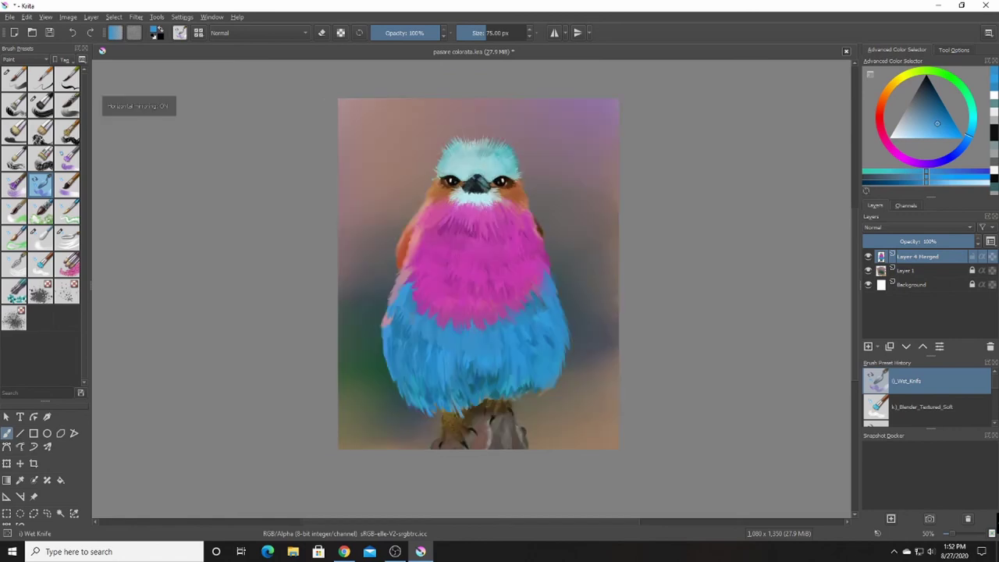
ctrl+click(402, 342)
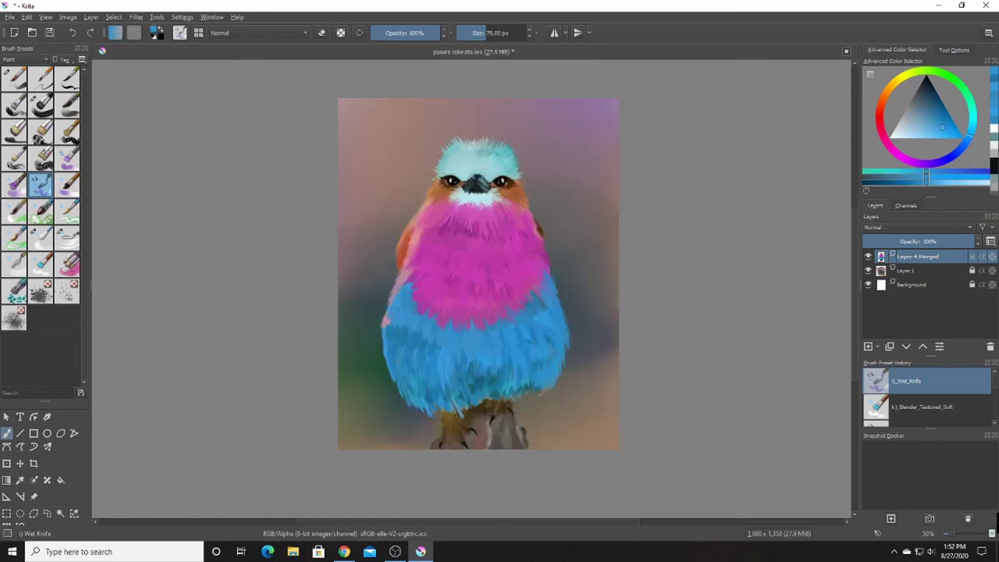
ctrl+click(515, 389)
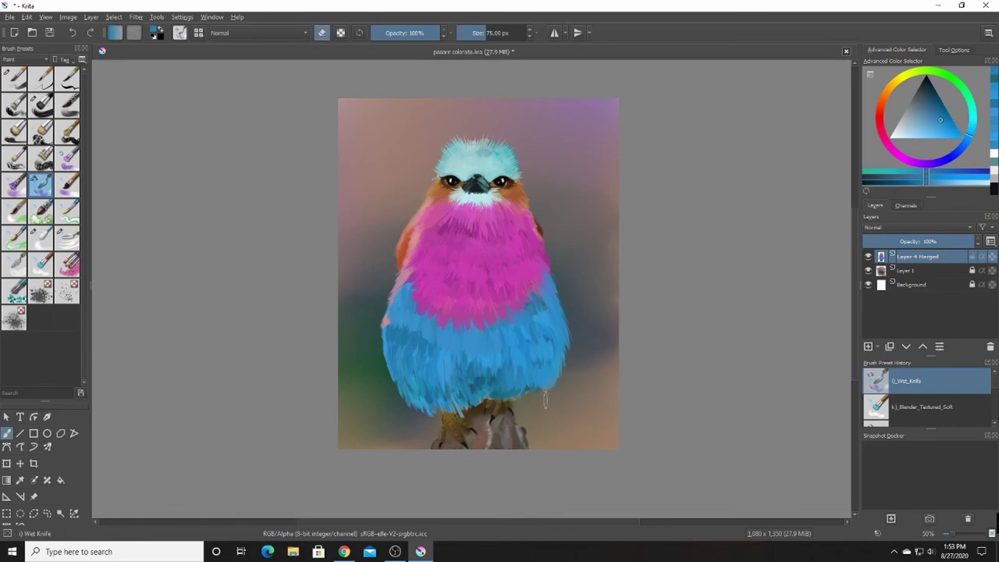
ctrl+click(493, 399)
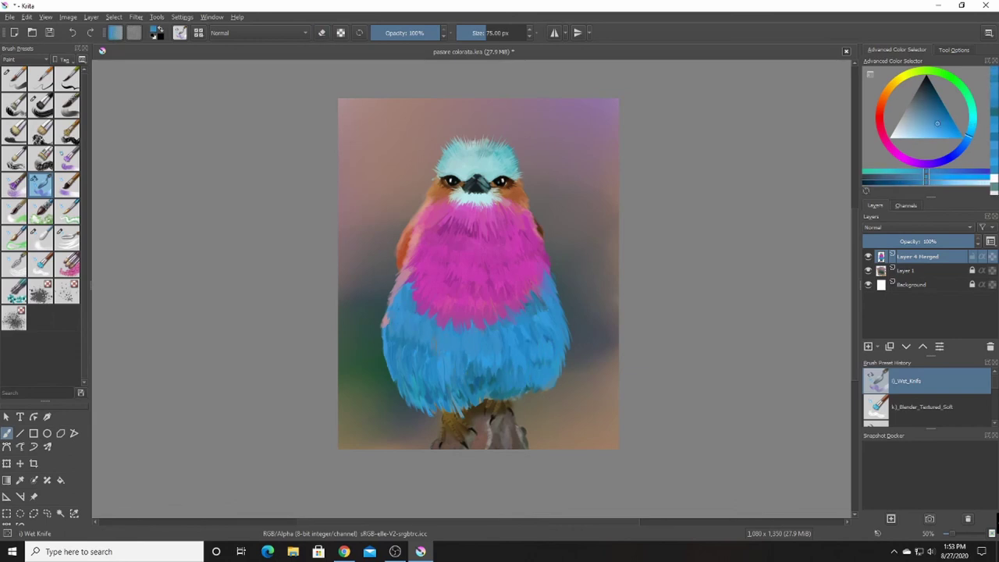
ctrl+click(469, 380)
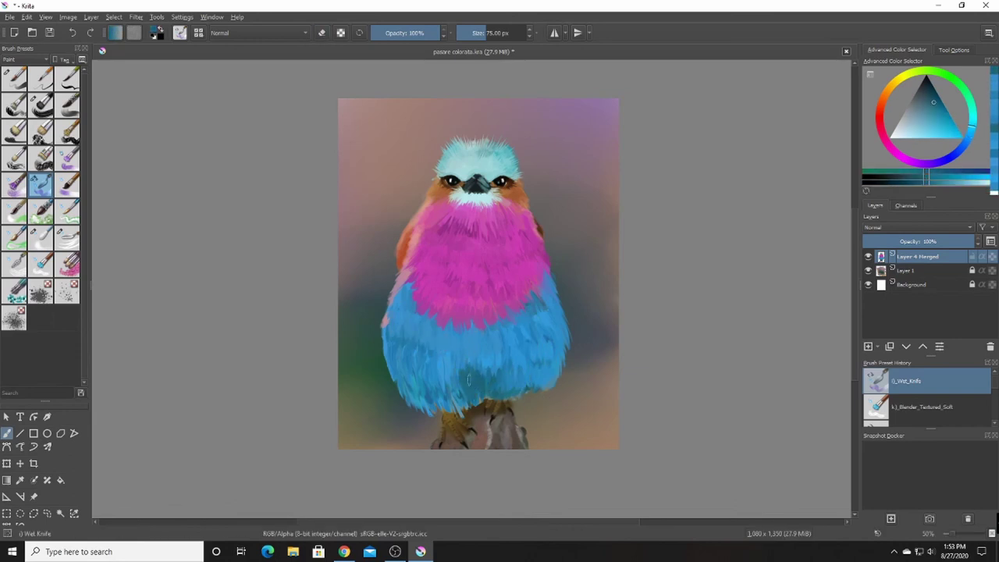
ctrl+click(466, 366)
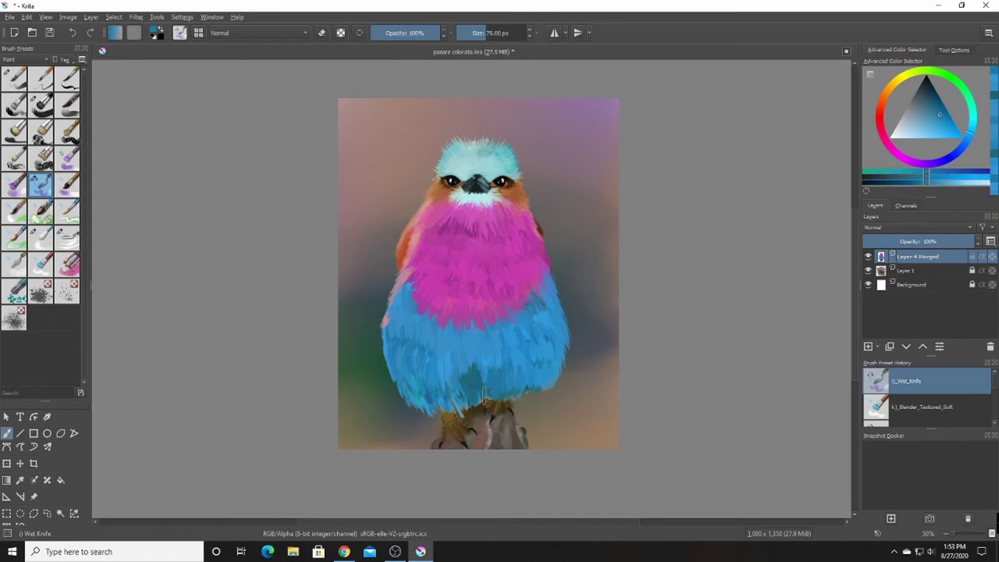
- Mirror-check the bird, try eraser and Blender Knife, then return to the Wet Knife brush
key(m)
ctrl+click(470, 412)
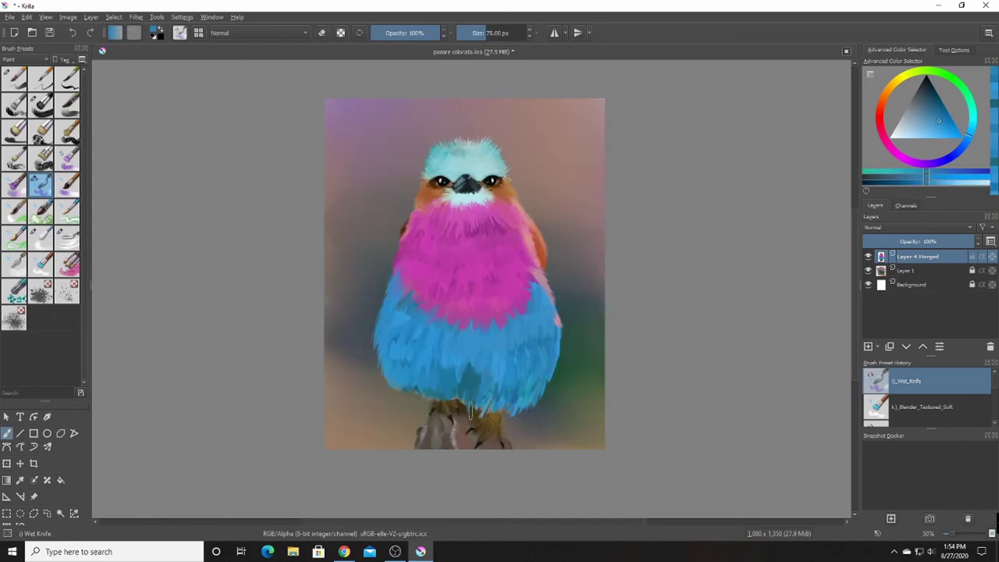
key(e)
key(m)
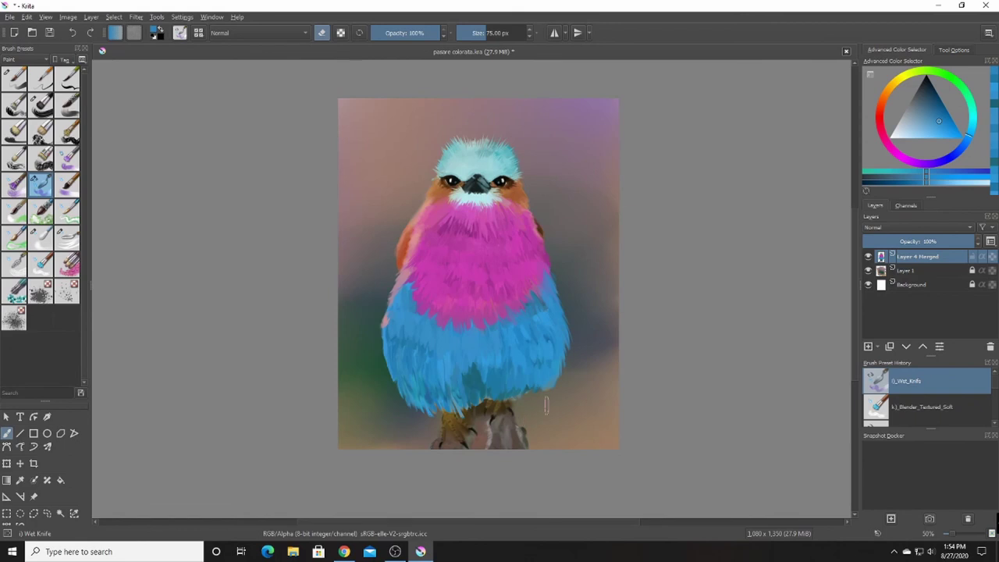
key(.)
click(43, 192)
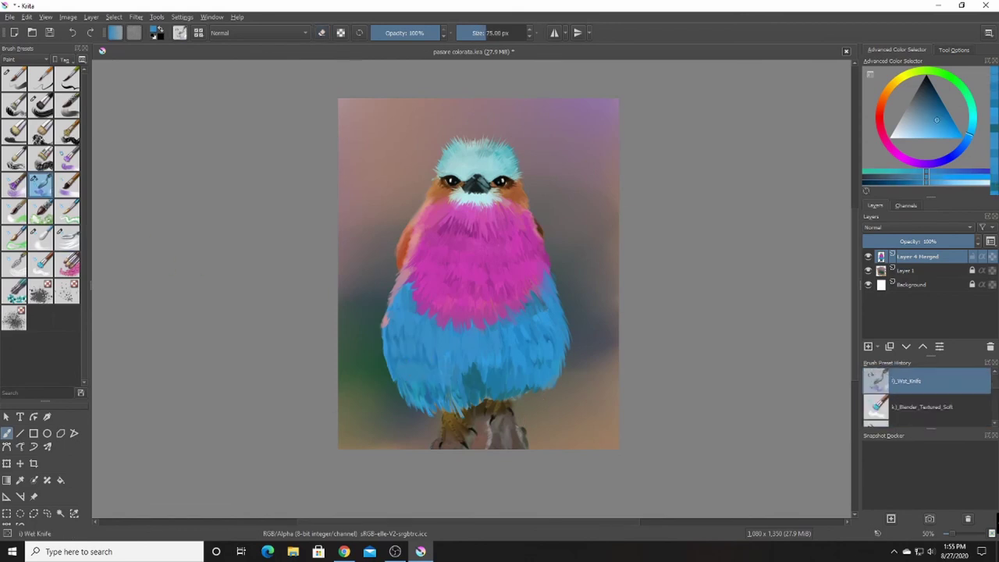
- Sample lighter blues and paint darker-blue knife streaks on the lower belly
ctrl+click(395, 419)
ctrl+click(473, 366)
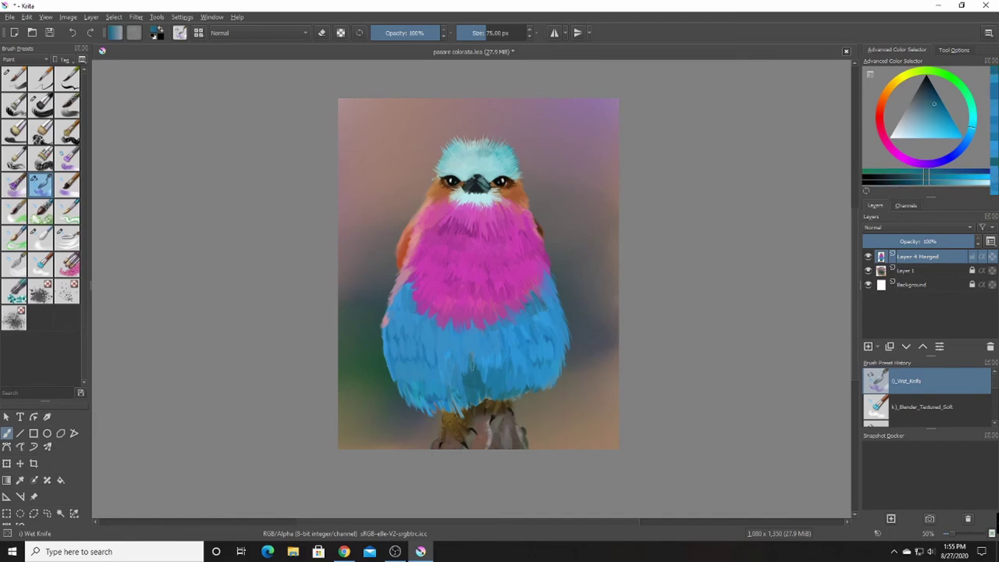
mouse_move(473, 355)
mouse_down()
mouse_move(495, 384)
mouse_move(487, 395)
mouse_move(483, 387)
mouse_move(500, 392)
mouse_up()
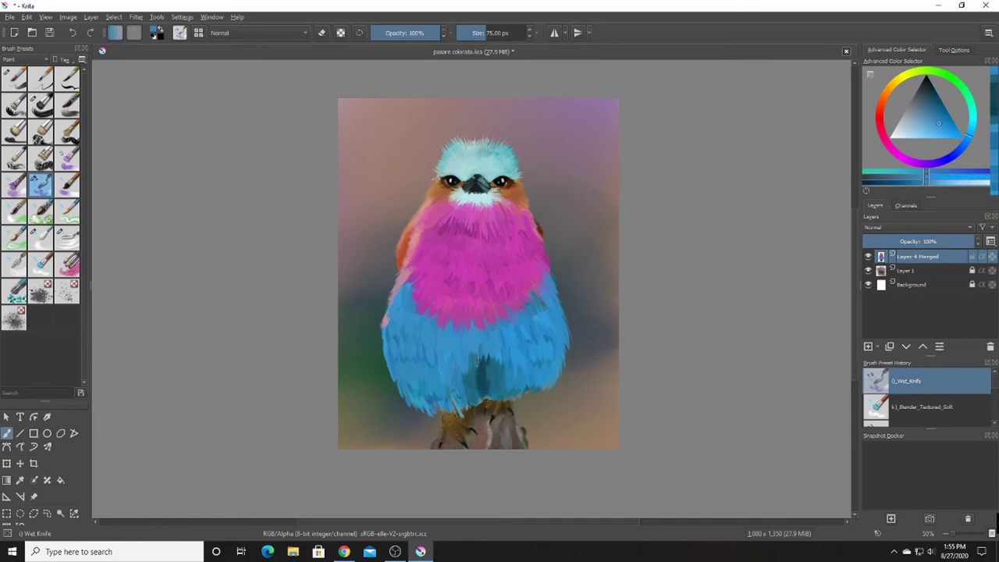
drag(478, 358, 483, 391)
key(m)
key(minus)
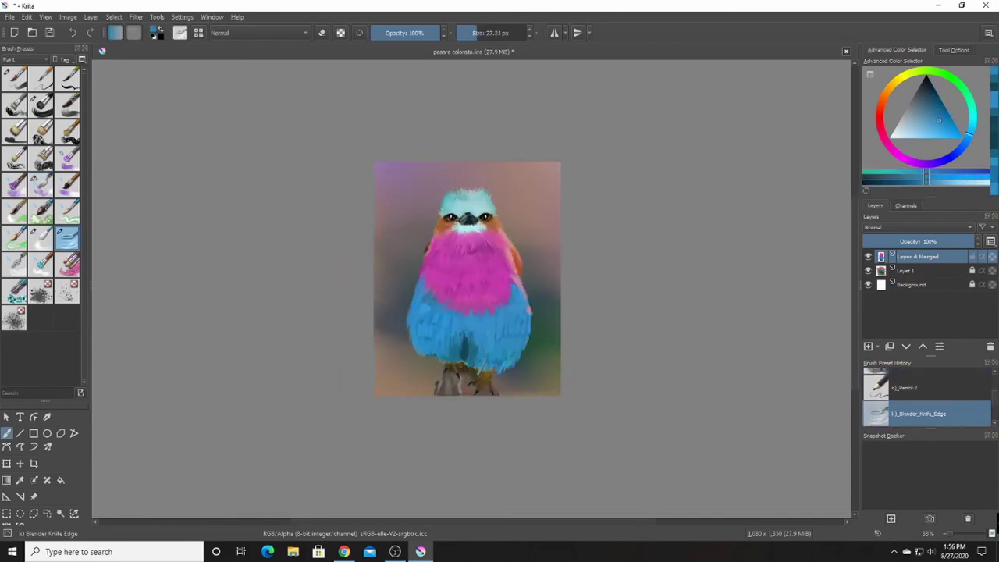
- Save the painting, add Layer 8, and pick a brown to dusky pink colour
key(ctrl+s)
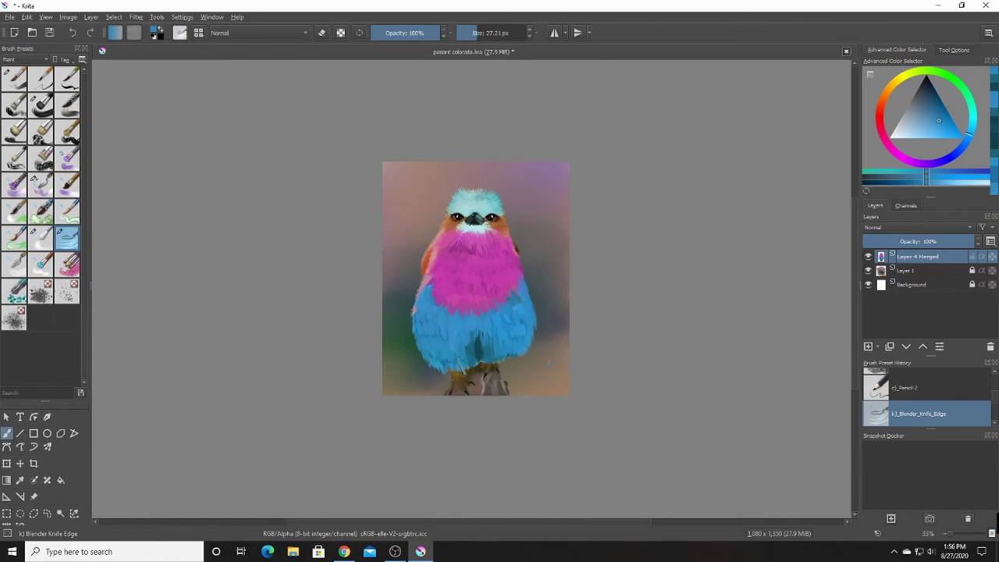
key(Insert)
click(914, 101)
click(885, 104)
click(924, 103)
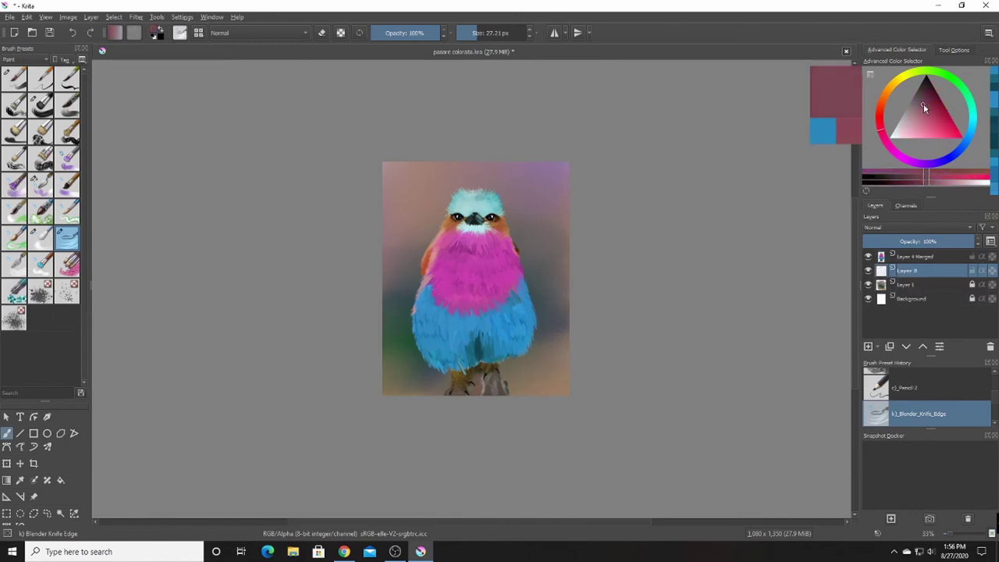
- On Layer 8, close a polygon selection around the feet and branch for soft airbrushing
scroll(515, 260, up, 1)
click(915, 256)
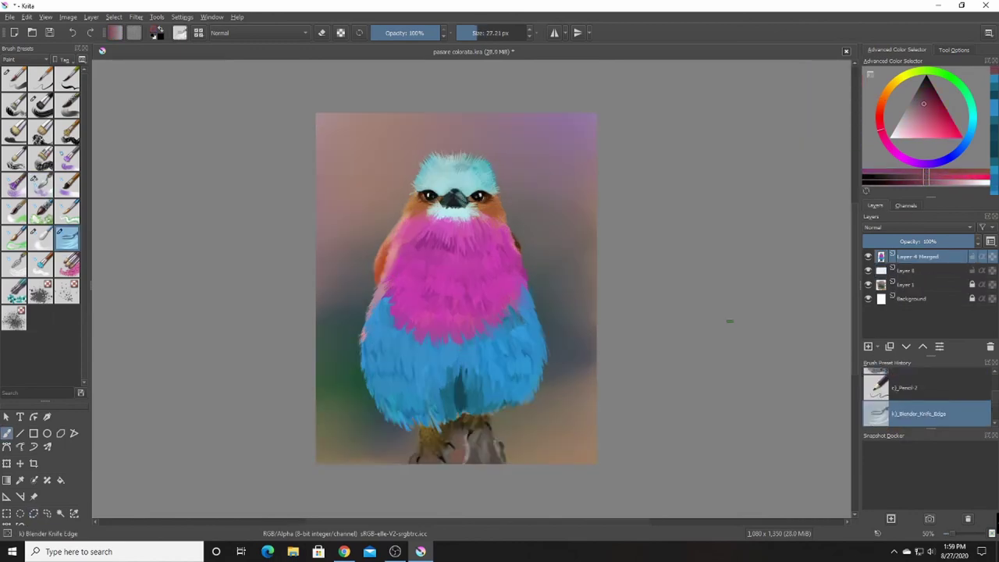
click(908, 270)
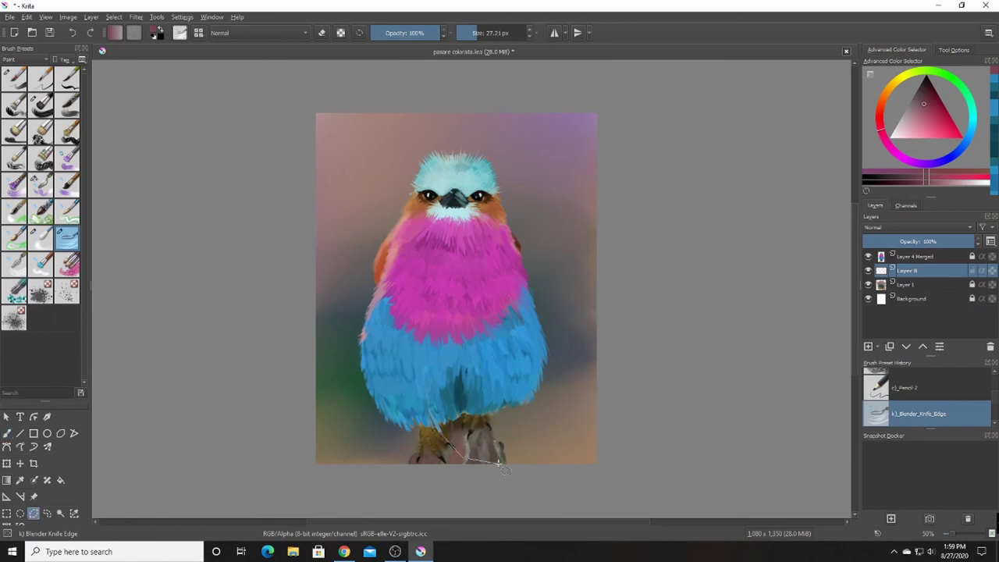
click(435, 409)
key(b)
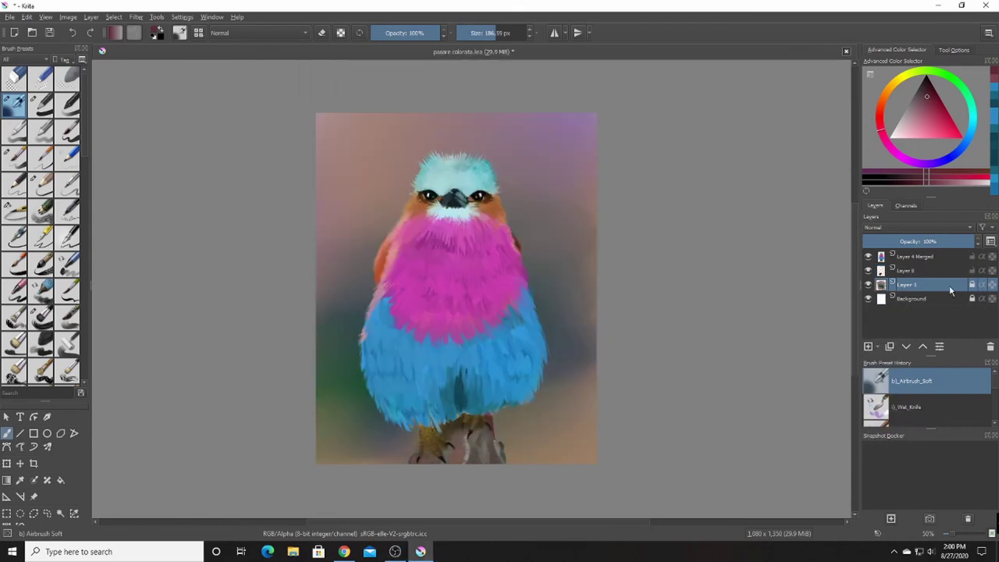
- Add a Curves filter layer above Layer 4 Merged and bend it into a contrast-boosting S
click(915, 257)
click(876, 346)
click(893, 407)
drag(500, 222, 106, 108)
drag(89, 301, 89, 306)
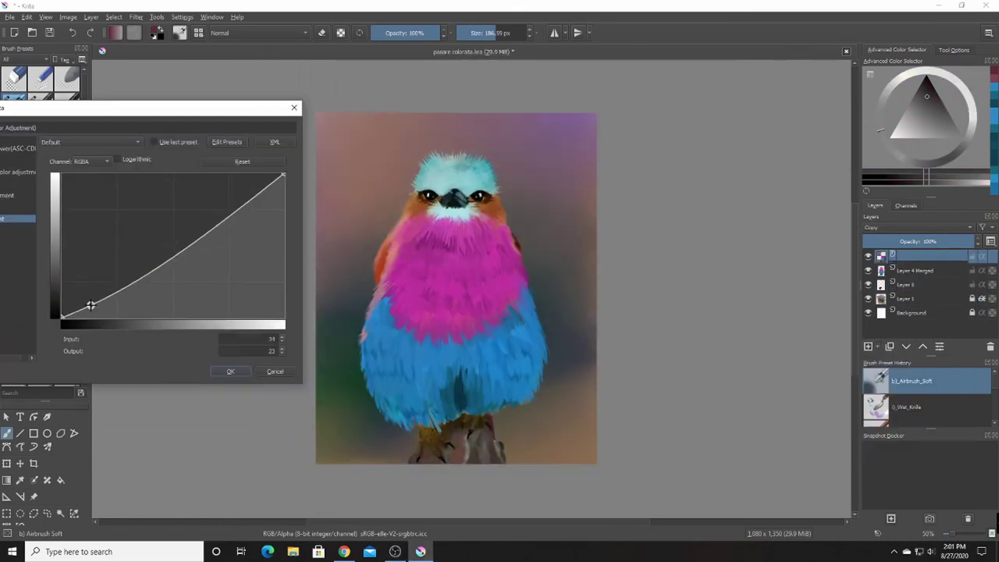
drag(201, 252, 199, 210)
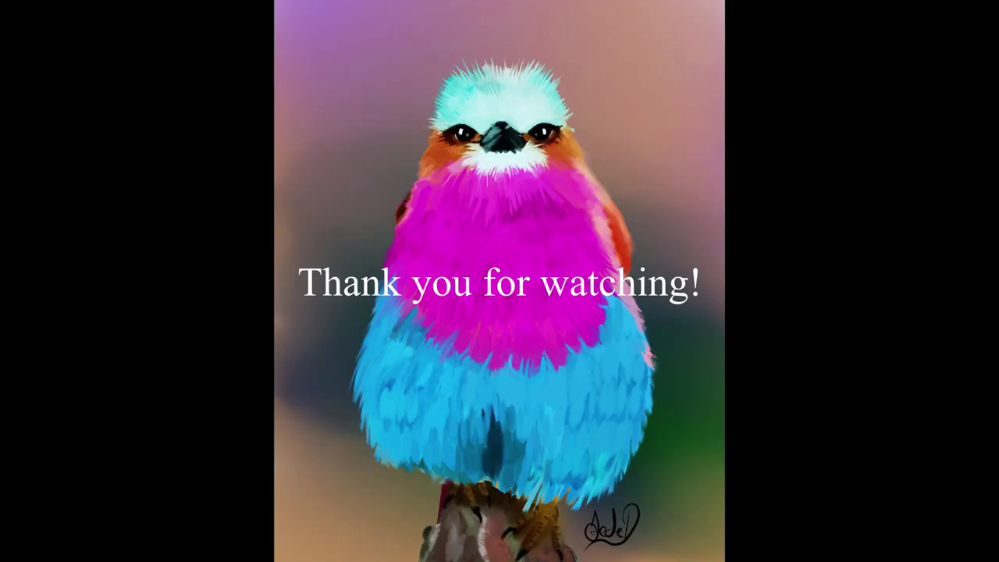